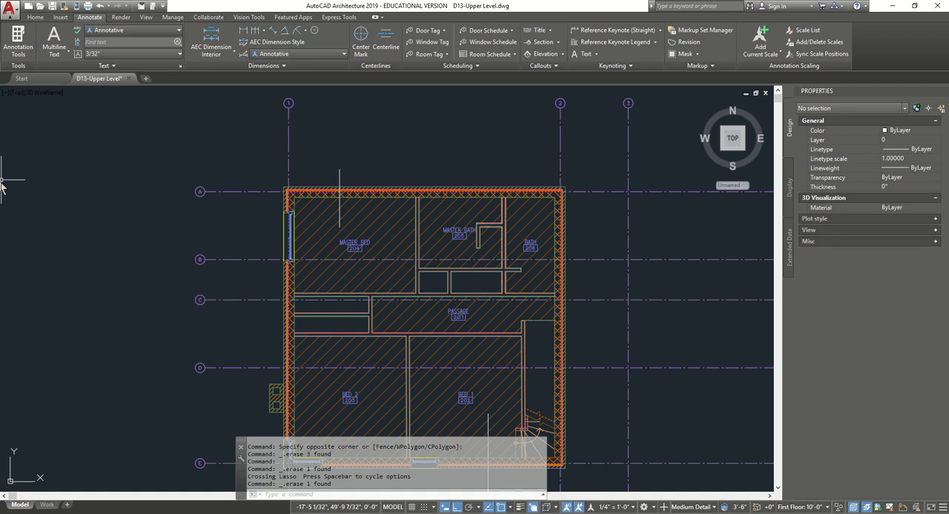
- Examine the small stray object below the plan near grid line 1 to identify its object type
scroll(555, 170, "down", 3)
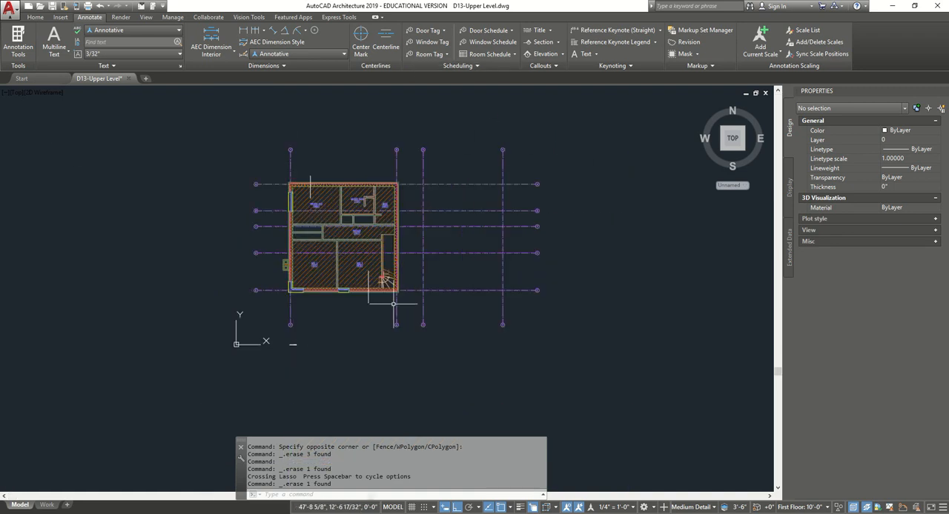
scroll(394, 305, "up", 3)
left_click(174, 404)
left_click(116, 451)
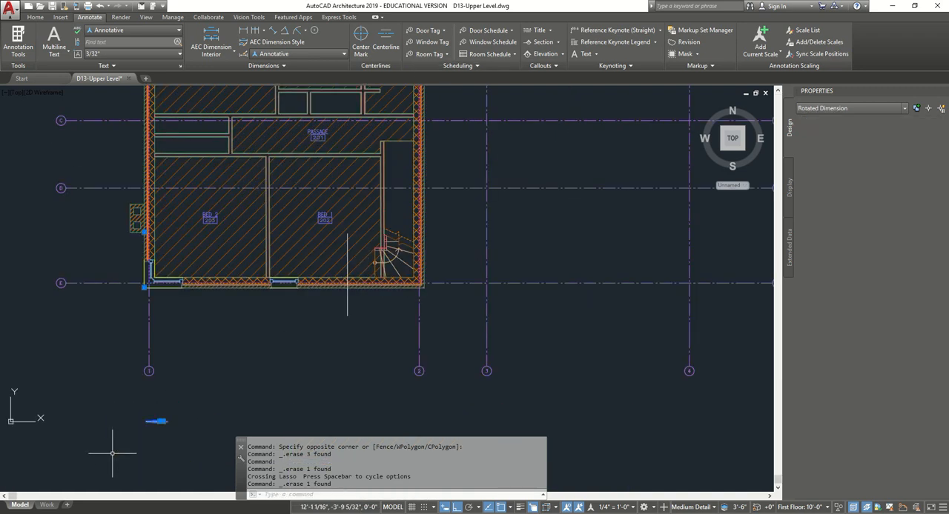
scroll(157, 422, "up", 6)
key("Escape")
middle_click_drag(171, 392, 317, 344)
scroll(298, 341, "down", 3)
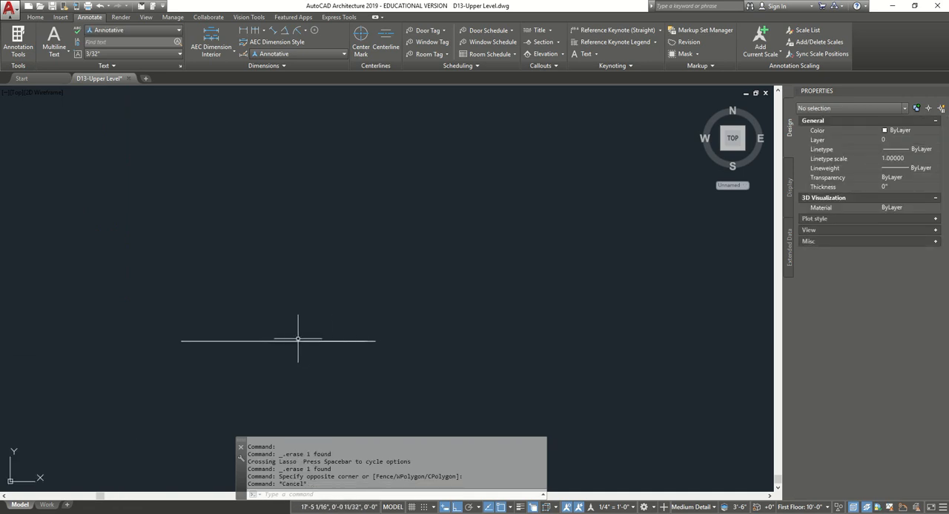
left_click(298, 342)
left_click(377, 371)
scroll(372, 364, "down", 5)
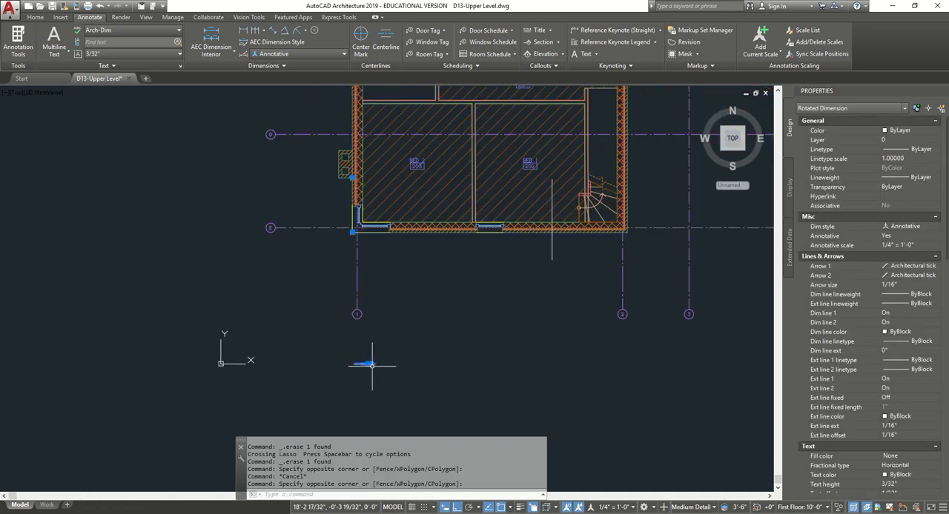
scroll(371, 365, "up", 4)
scroll(367, 228, "up", 1)
scroll(368, 237, "down", 1)
key("Escape")
scroll(357, 365, "up", 3)
scroll(364, 364, "up", 1)
scroll(364, 364, "down", 1)
scroll(364, 364, "down", 3)
middle_click_drag(449, 317, 324, 344)
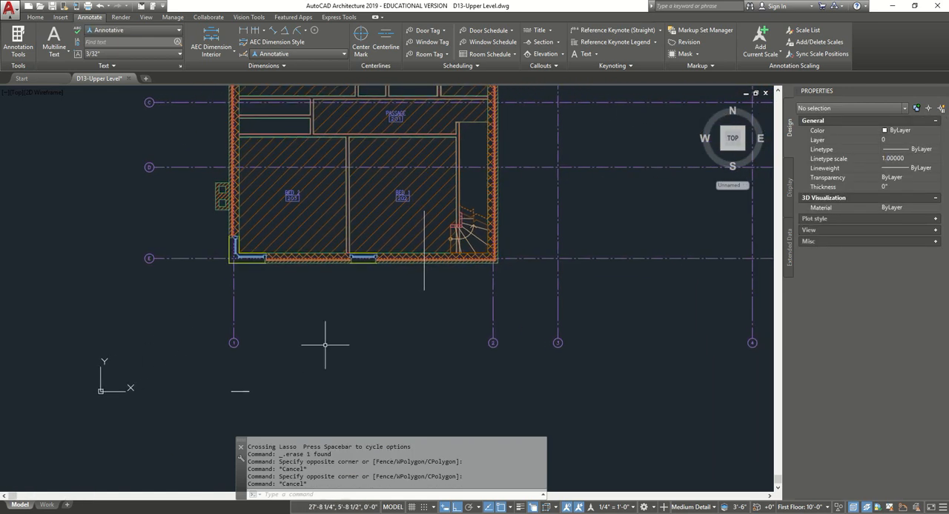
- Erase the stray rotated dimension below the plan from the isometric home view and return to the top view
right_click(239, 392)
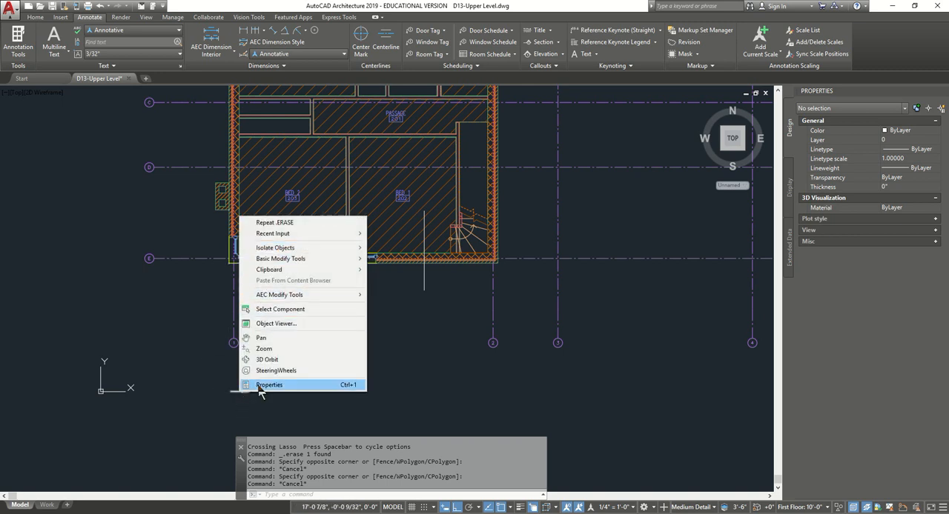
left_click(258, 385)
scroll(234, 382, "up", 4)
left_click(239, 379)
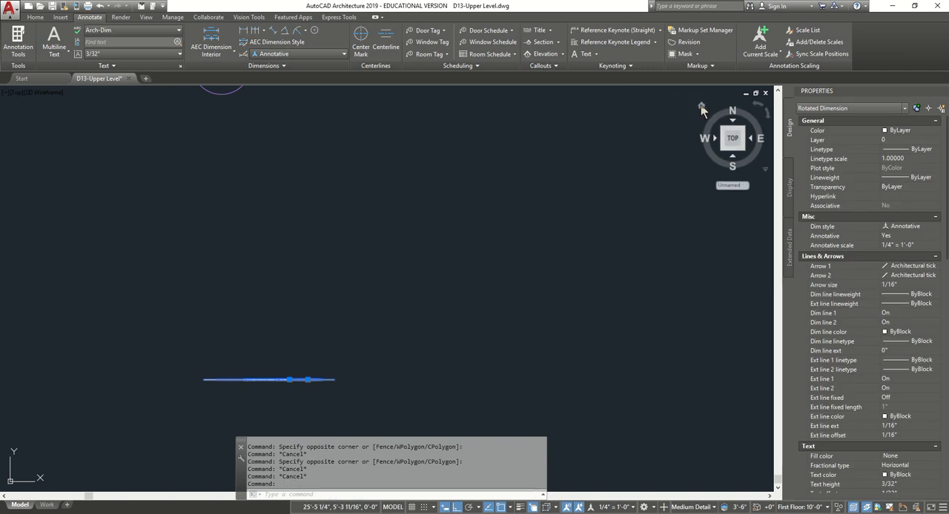
left_click(701, 108)
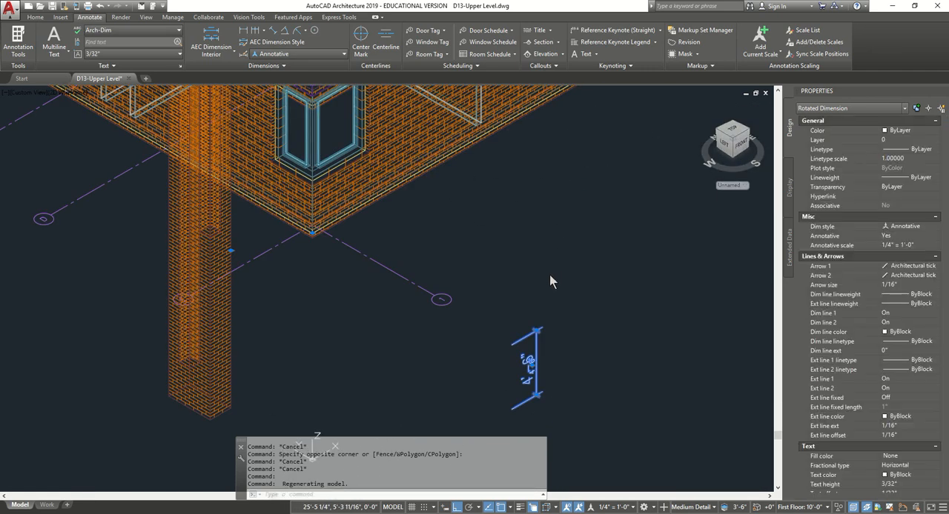
key("Escape")
left_click(542, 301)
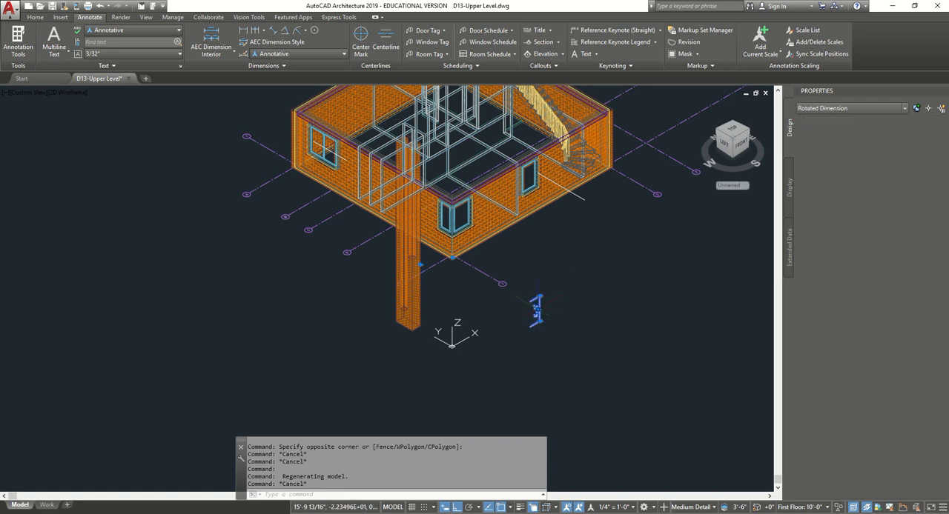
key("Delete")
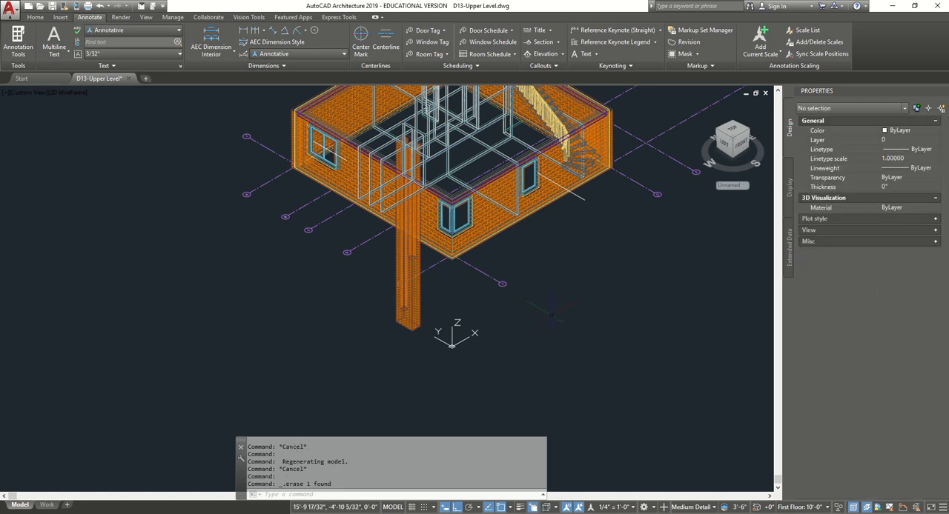
left_click(731, 139)
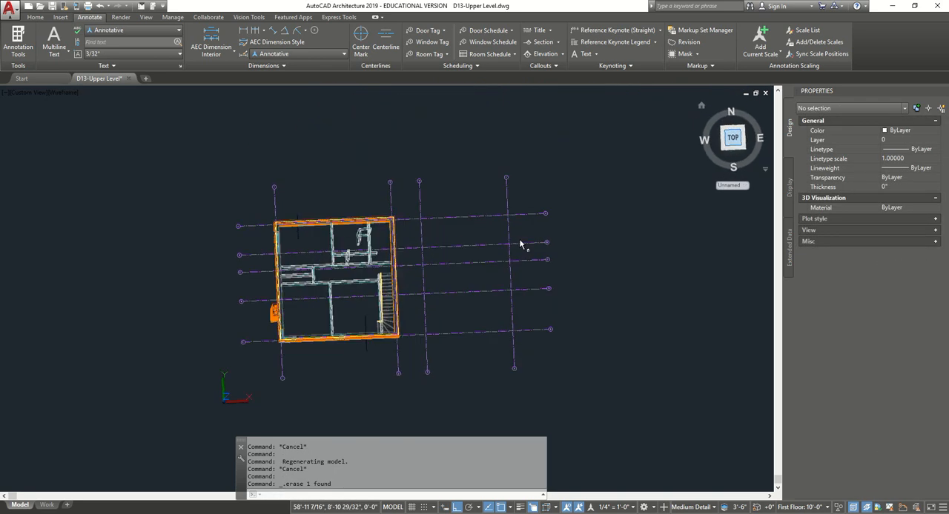
- Copy the casement window in Bed 1's outer wall along the same wall, centring the copy on the vertical guide line
scroll(345, 317, "up", 3)
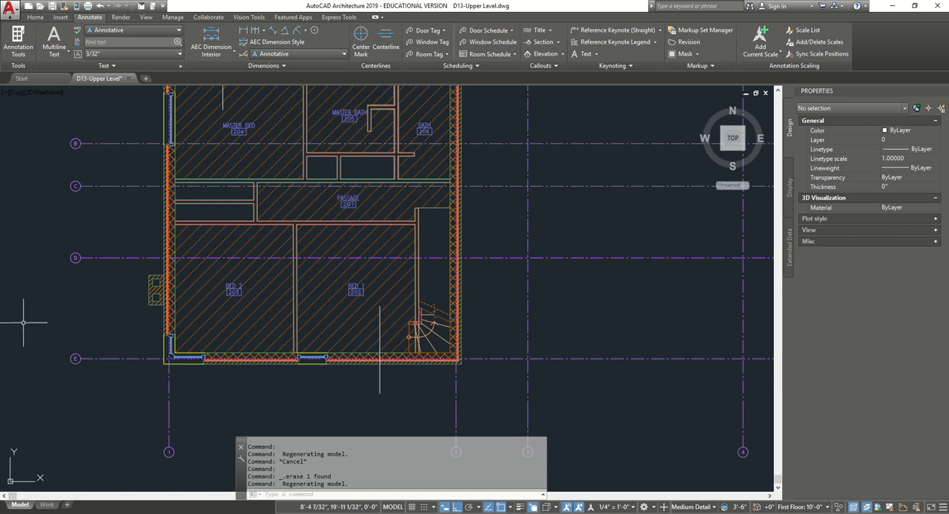
scroll(321, 355, "up", 4)
left_click(299, 361)
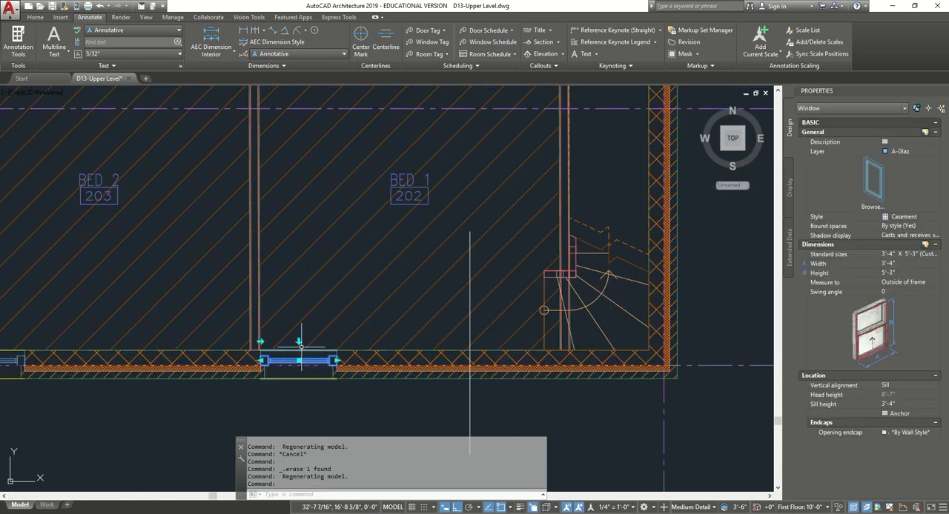
left_click(36, 17)
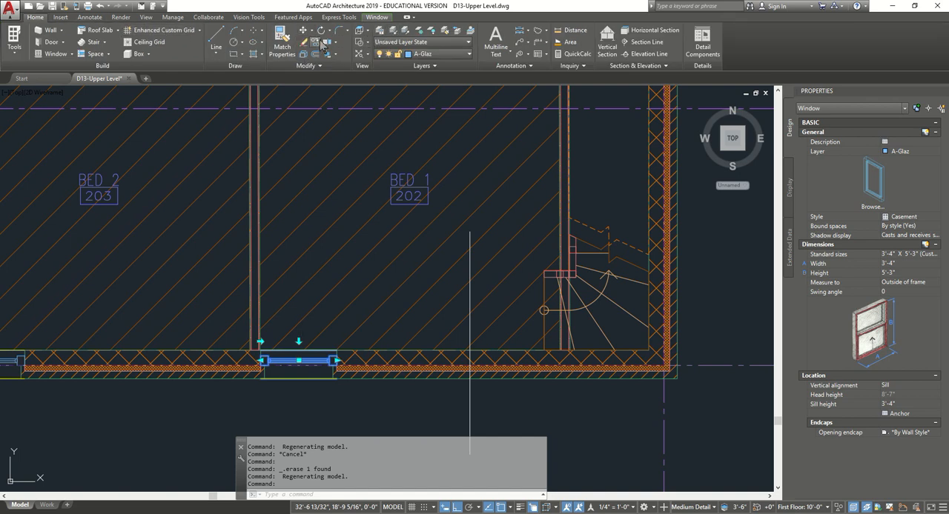
left_click(321, 45)
scroll(299, 359, "up", 6)
left_click(290, 326)
scroll(286, 326, "down", 6)
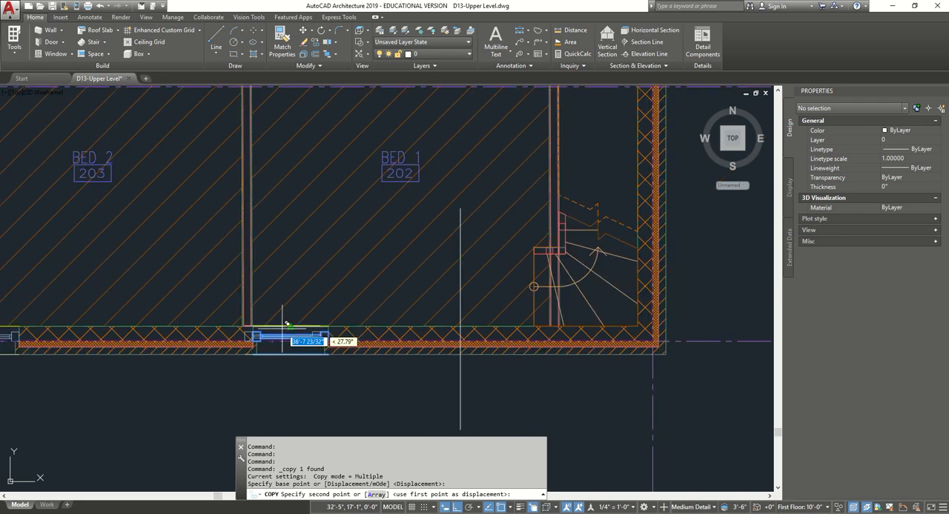
scroll(457, 332, "up", 2)
scroll(460, 339, "up", 2)
left_click(452, 327)
scroll(450, 315, "up", 2)
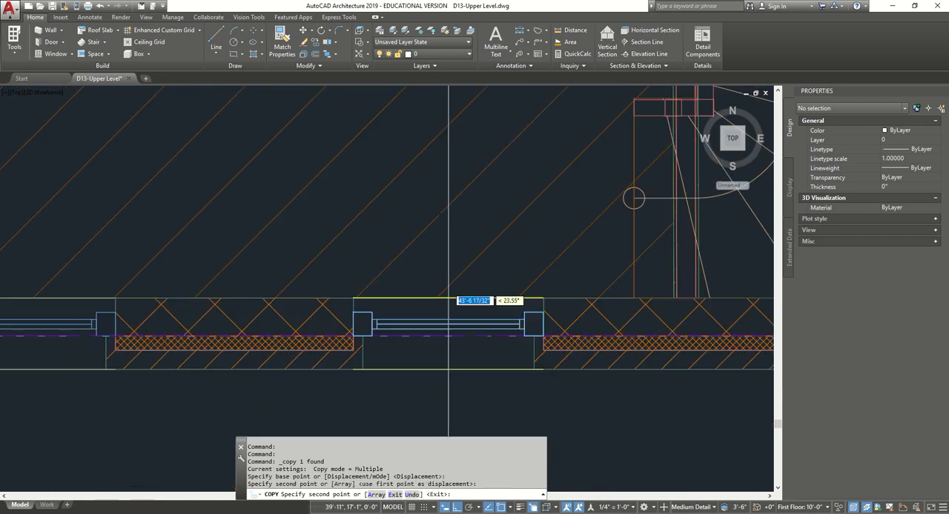
scroll(450, 313, "down", 5)
key("Escape")
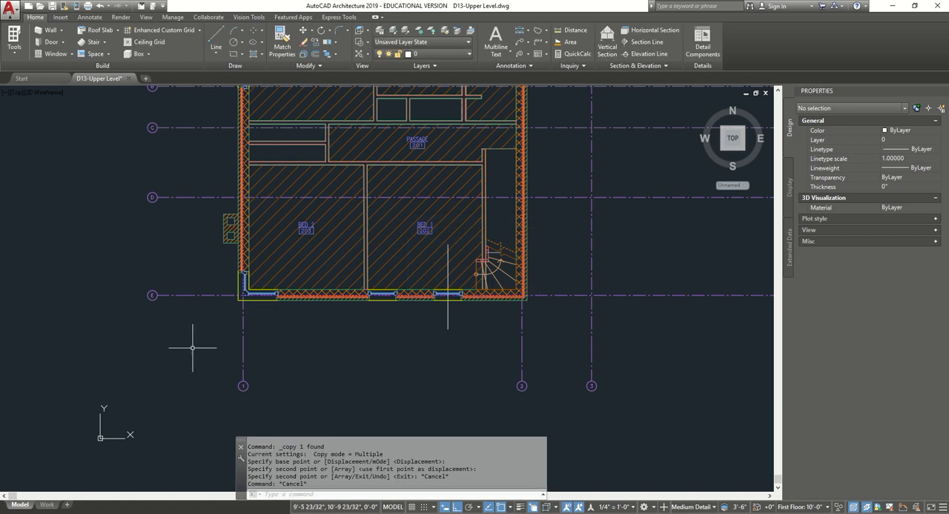
- Copy the new Bed 1 window to the master bedroom's grid A wall, centred on the vertical guide line there
scroll(467, 293, "up", 2)
left_click(425, 294)
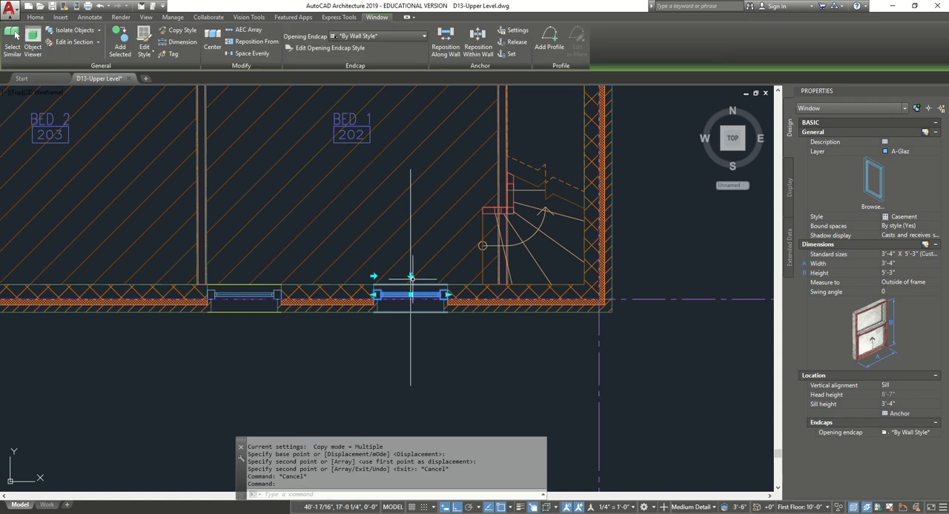
left_click(33, 18)
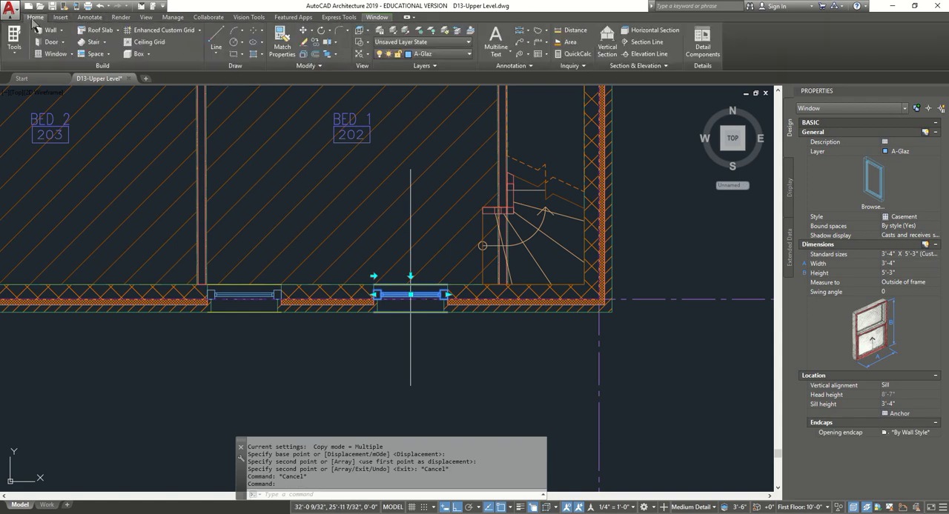
left_click(313, 44)
scroll(406, 297, "up", 6)
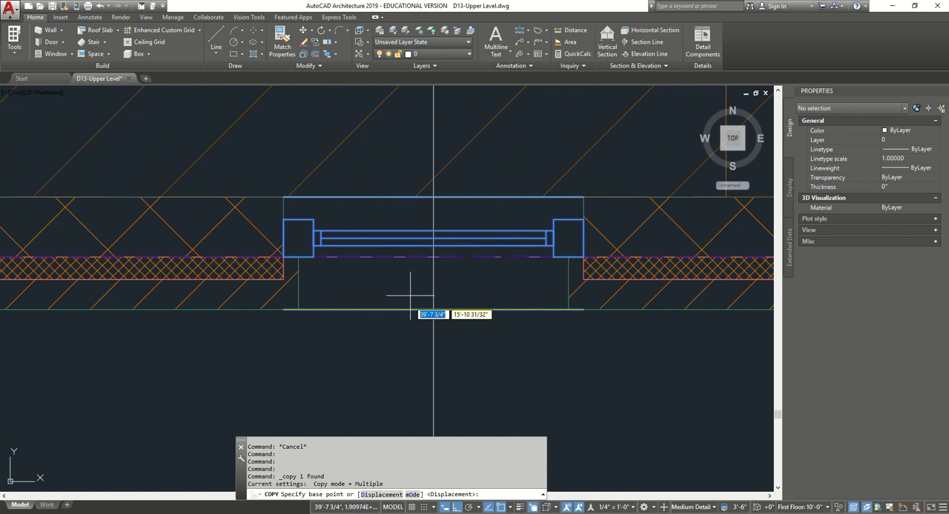
left_click(441, 236)
scroll(441, 245, "down", 6)
scroll(439, 295, "up", 8)
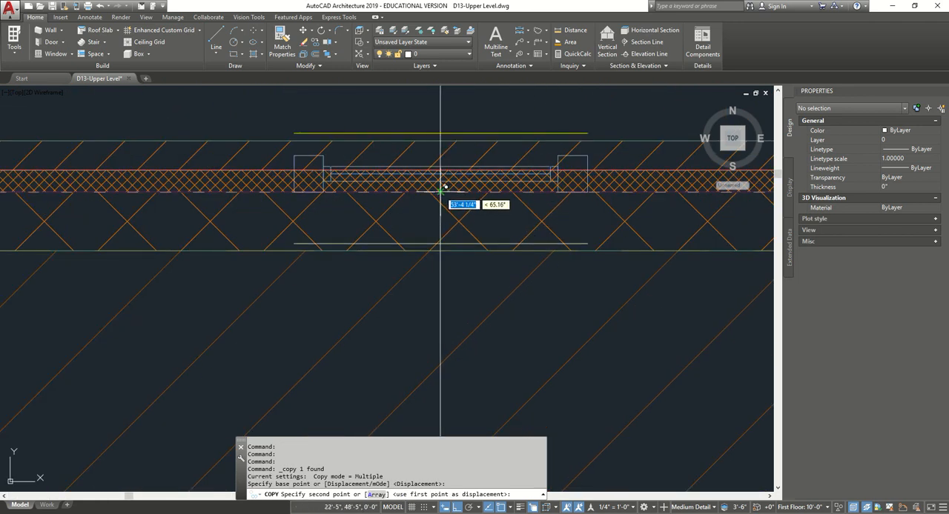
left_click(438, 199)
key("Escape")
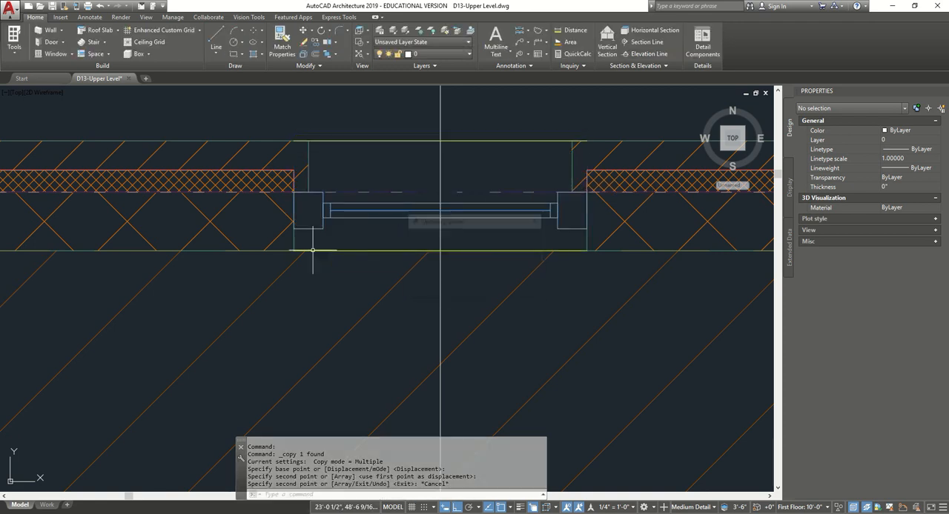
key("Escape")
key("Escape")
- Erase the two vertical guide lines at the master bedroom and Bed 1 windows
scroll(358, 232, "down", 9)
middle_click_drag(379, 286, 380, 193)
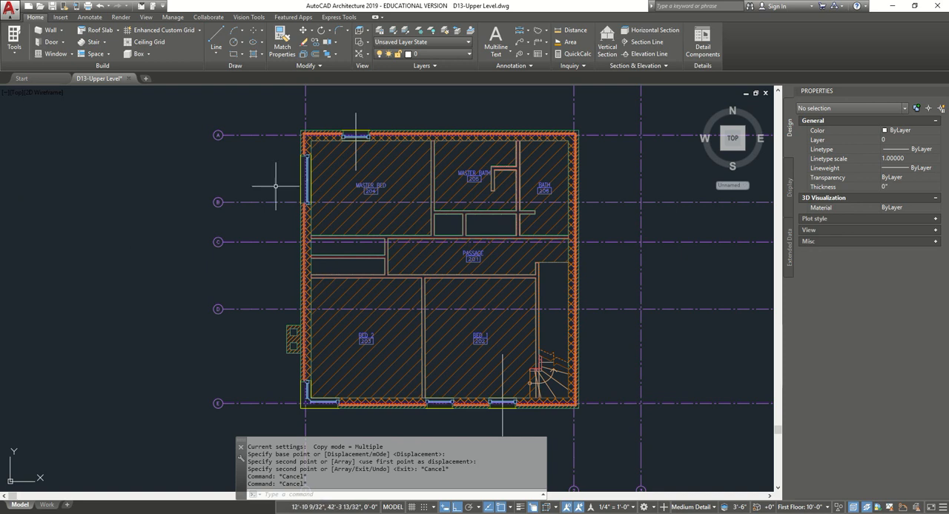
key("Escape")
left_click(366, 114)
left_click(349, 116)
key("Delete")
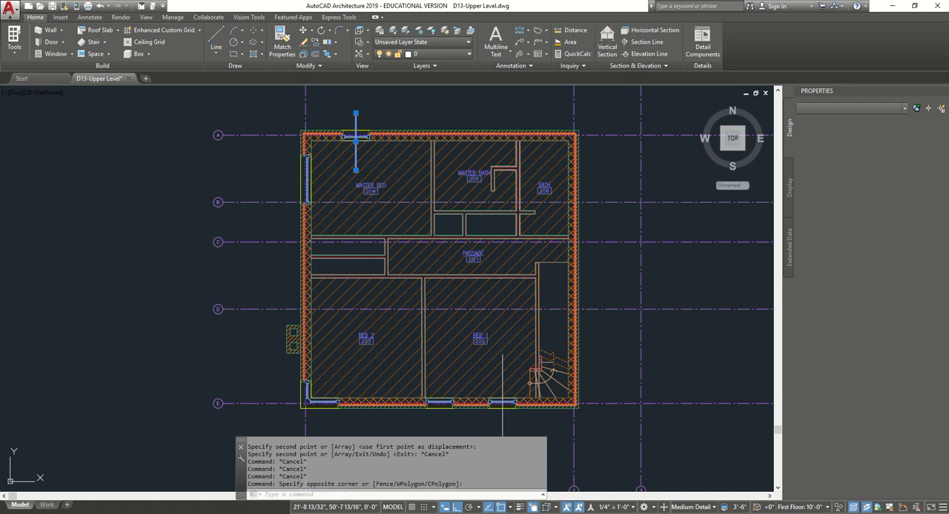
left_click(518, 437)
left_click(491, 427)
key("Delete")
scroll(507, 410, "down", 4)
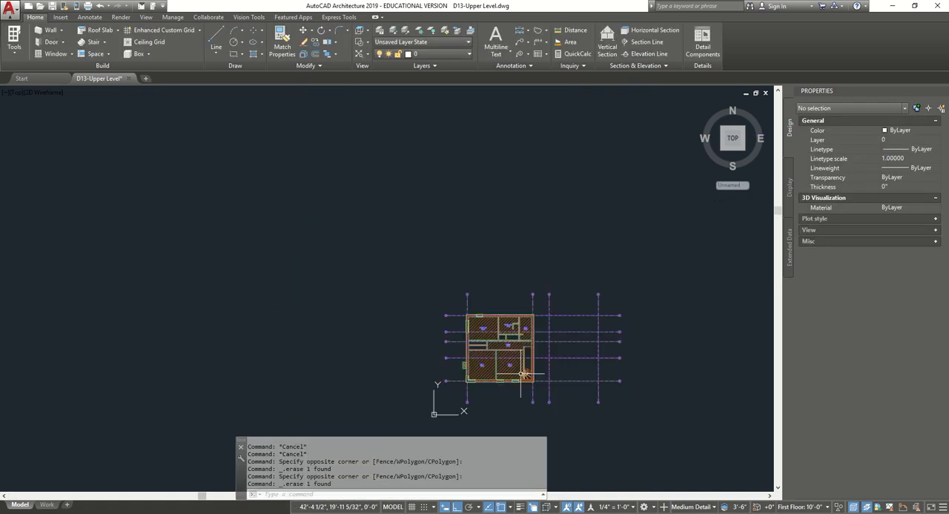
scroll(518, 394, "up", 2)
scroll(516, 393, "up", 2)
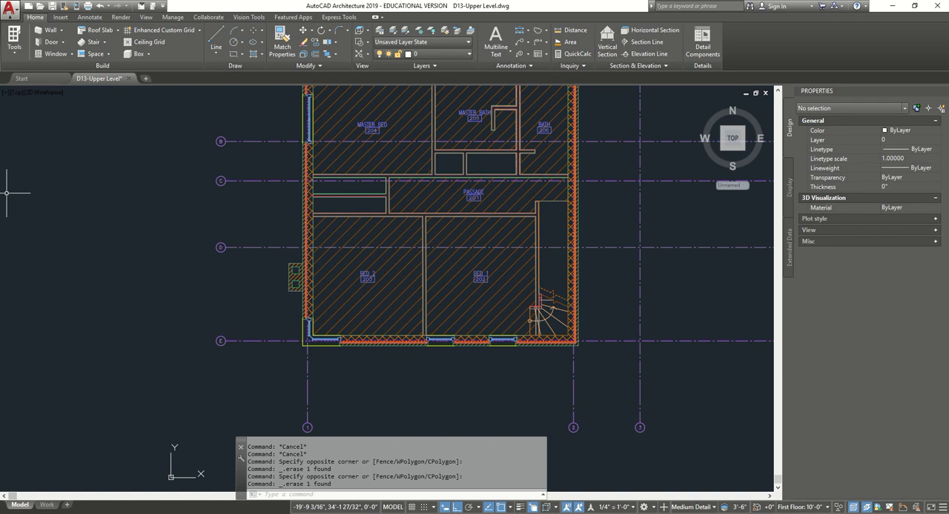
scroll(339, 164, "up", 5)
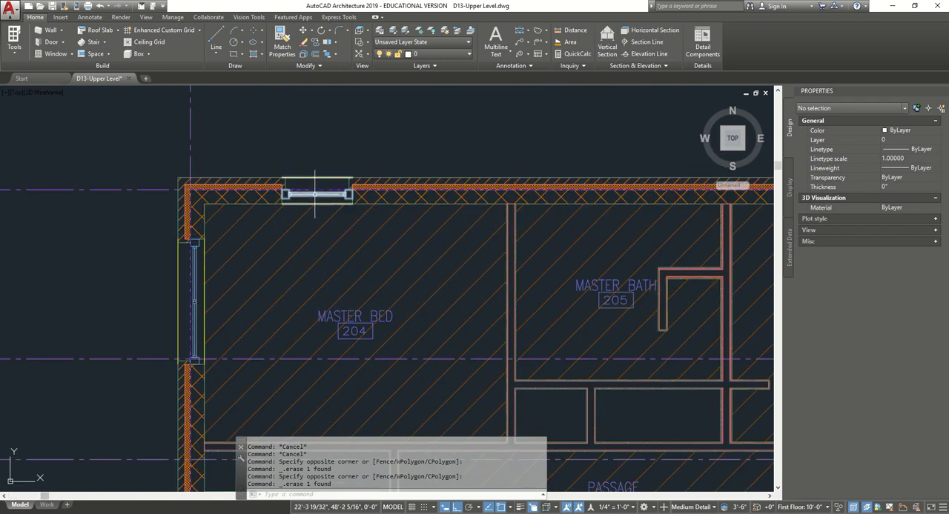
left_click(316, 192)
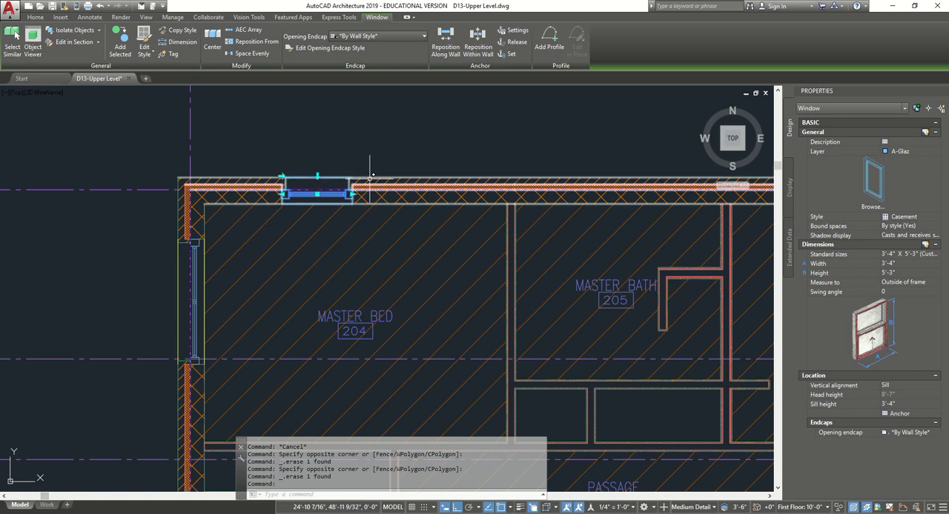
middle_click_drag(424, 122, 412, 123)
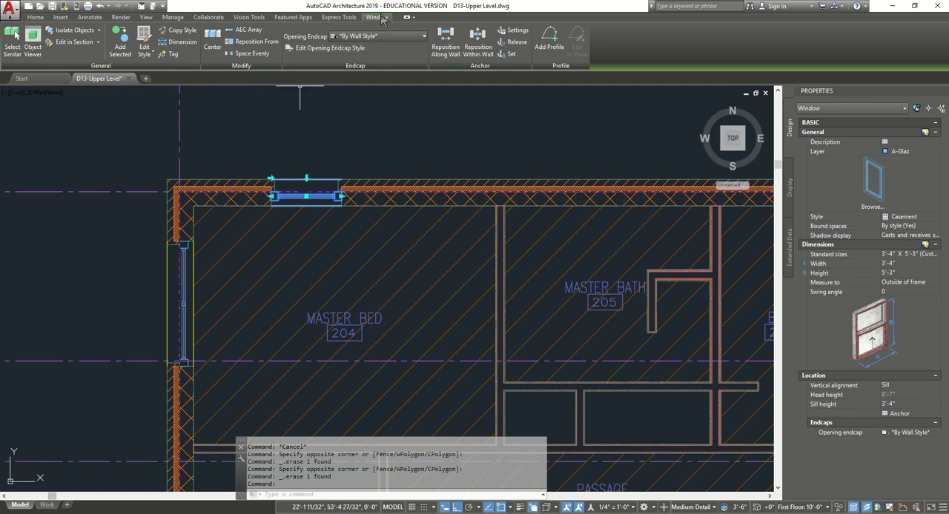
left_click(257, 34)
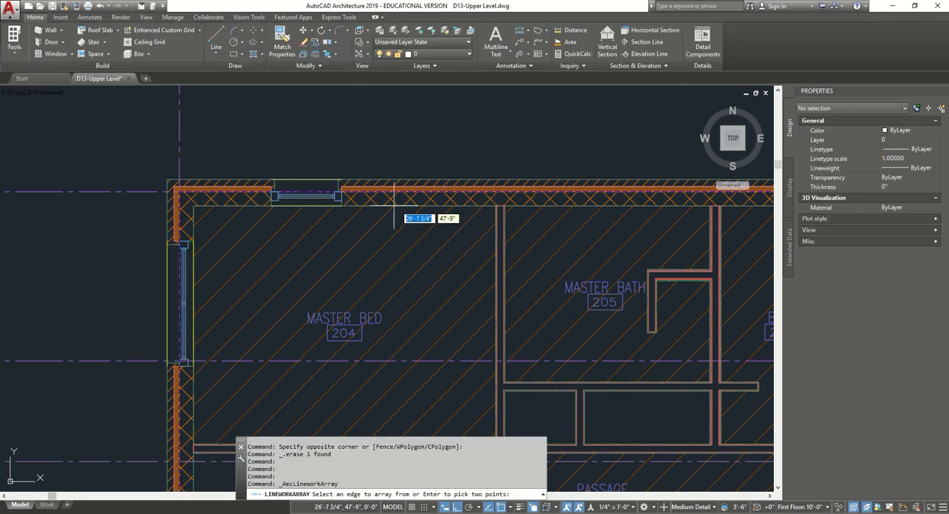
scroll(337, 196, "up", 6)
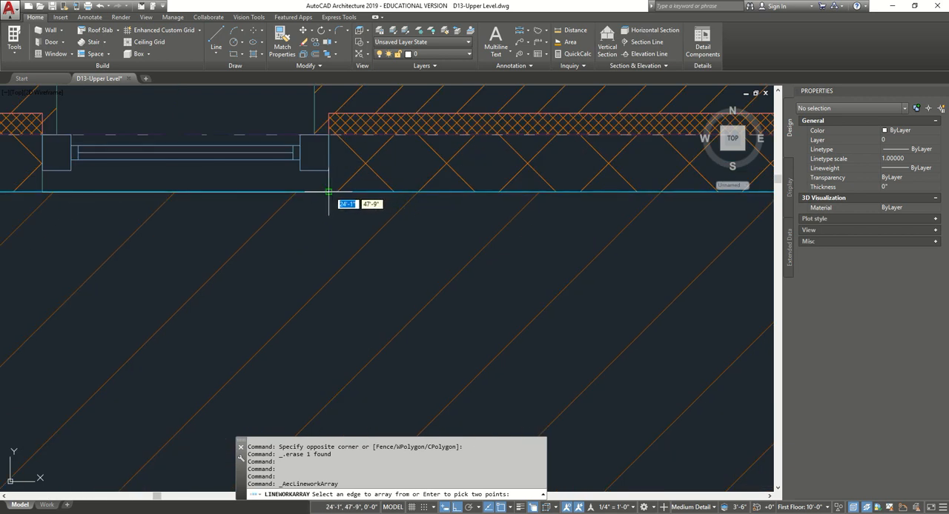
left_click(329, 192)
scroll(380, 197, "down", 6)
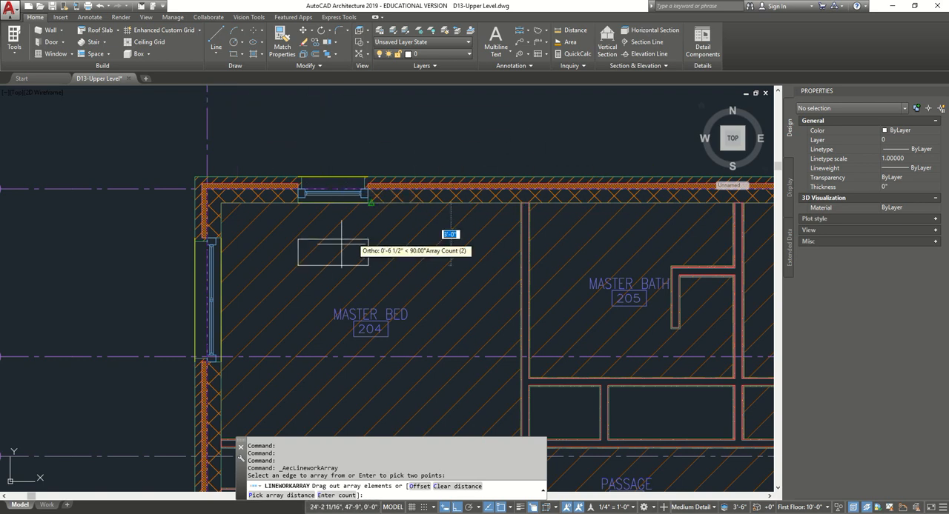
middle_click_drag(387, 227, 393, 314)
key("Escape")
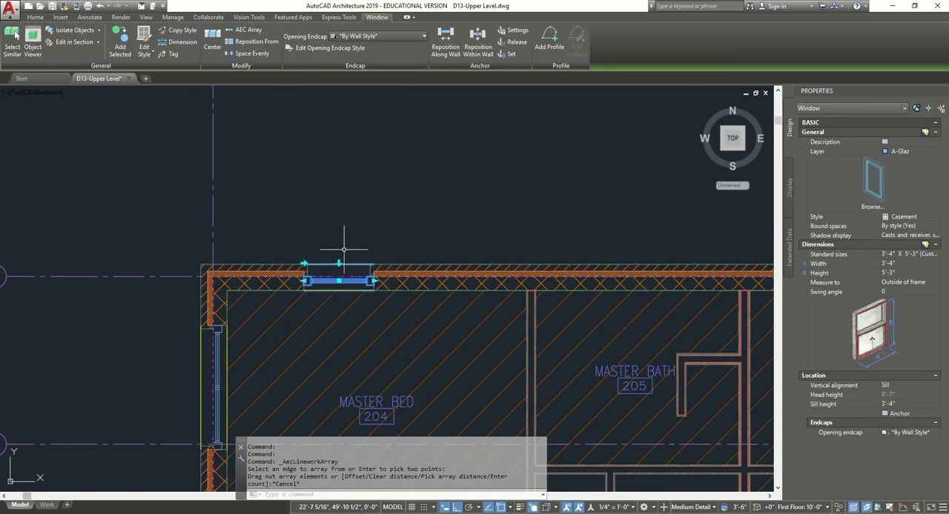
key("Escape")
- Array the master bedroom's grid A window along that wall at 7' spacing to add two more windows towards grid 2
key("Return")
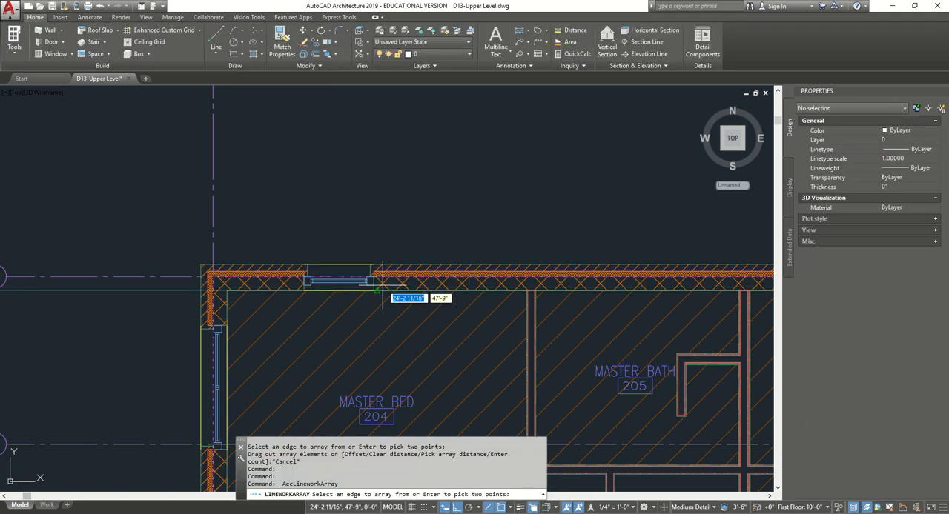
scroll(367, 282, "up", 4)
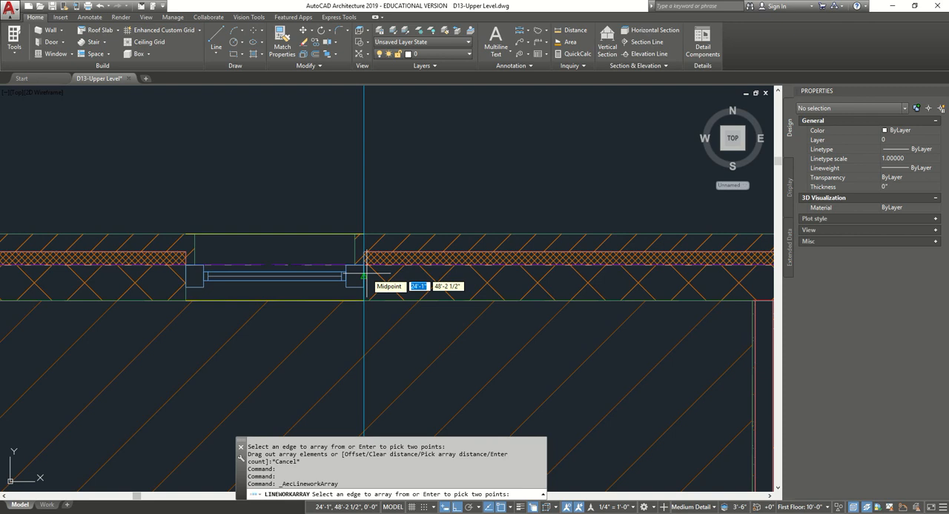
left_click(364, 276)
scroll(448, 276, "down", 5)
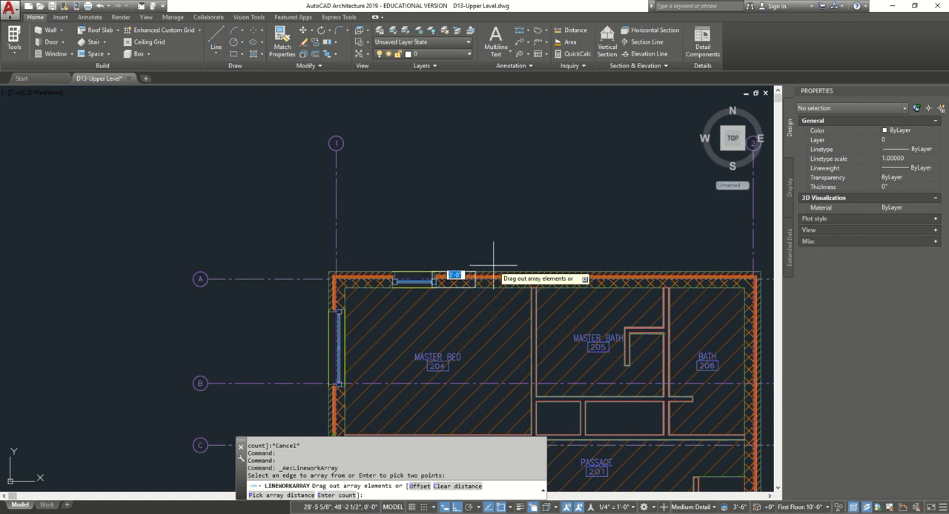
key("Return")
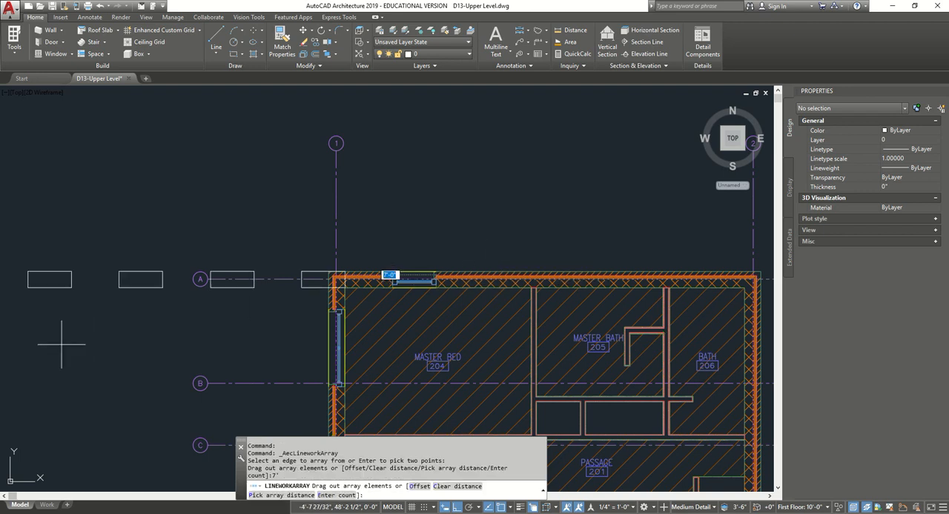
left_click(694, 263)
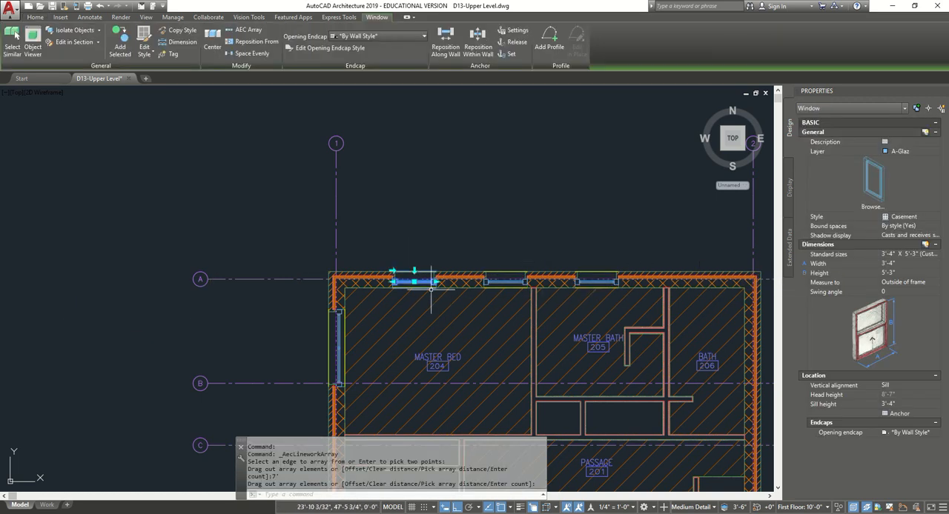
scroll(423, 282, "up", 4)
scroll(549, 282, "down", 6)
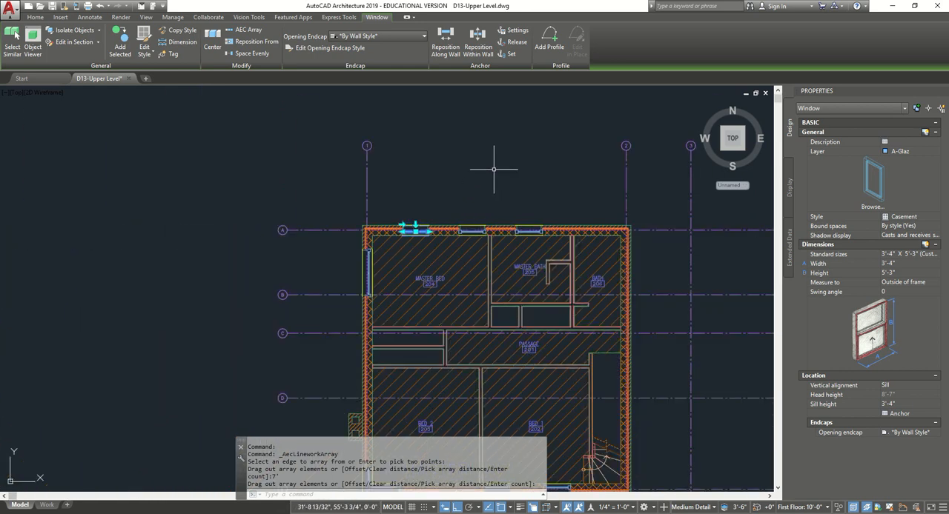
key("Escape")
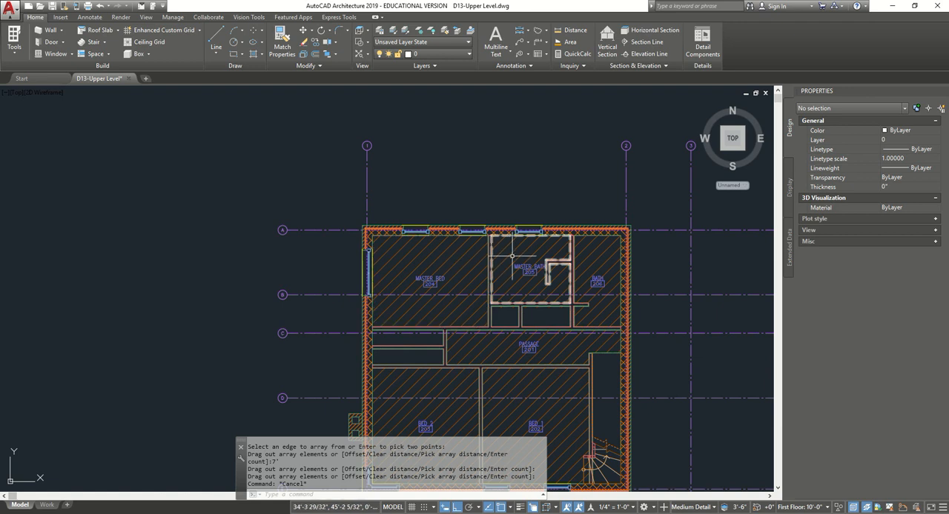
- Add a matching casement window to Bath 206's grid 2 wall with an automatic offset of 3'-4" from the inner corner
scroll(533, 254, "up", 2)
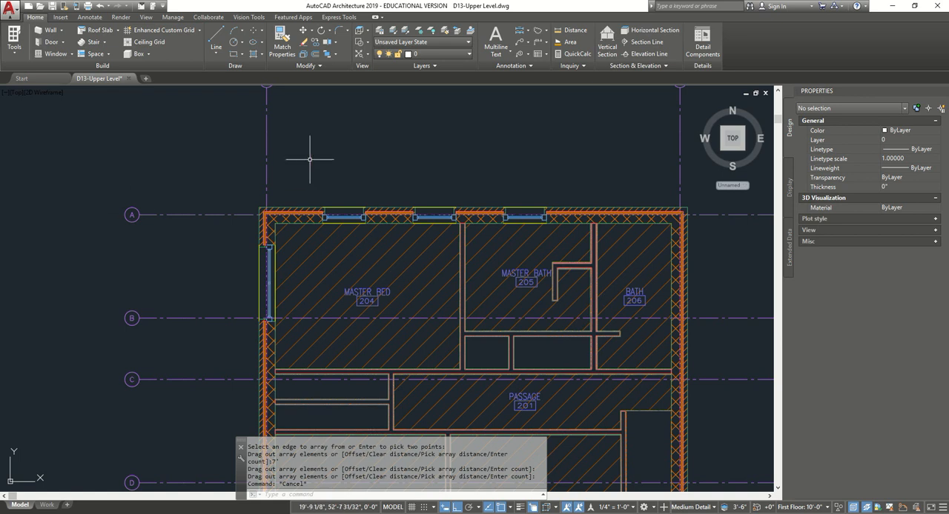
left_click(343, 217)
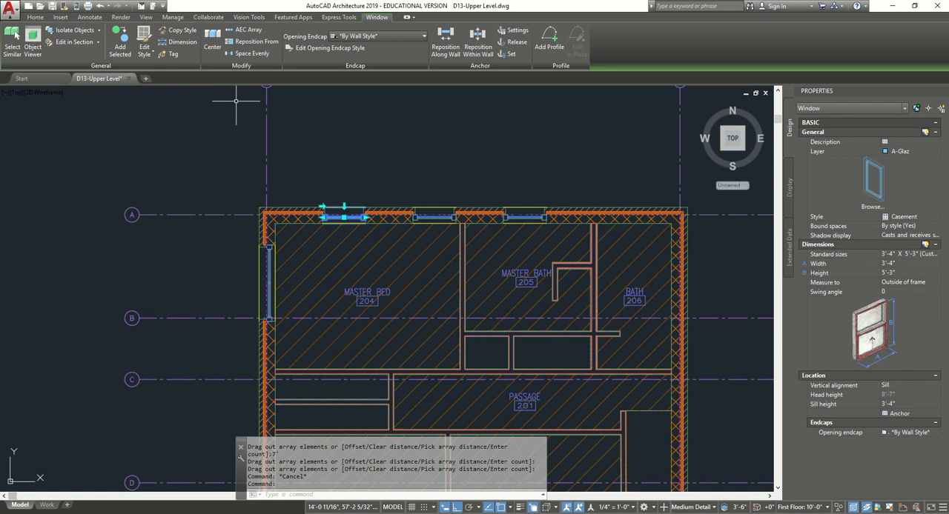
left_click(119, 37)
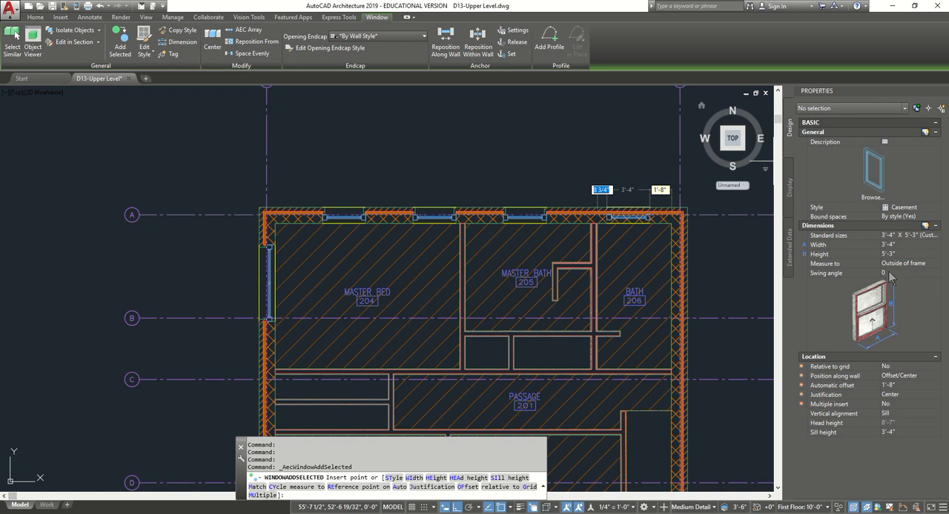
left_click(926, 386)
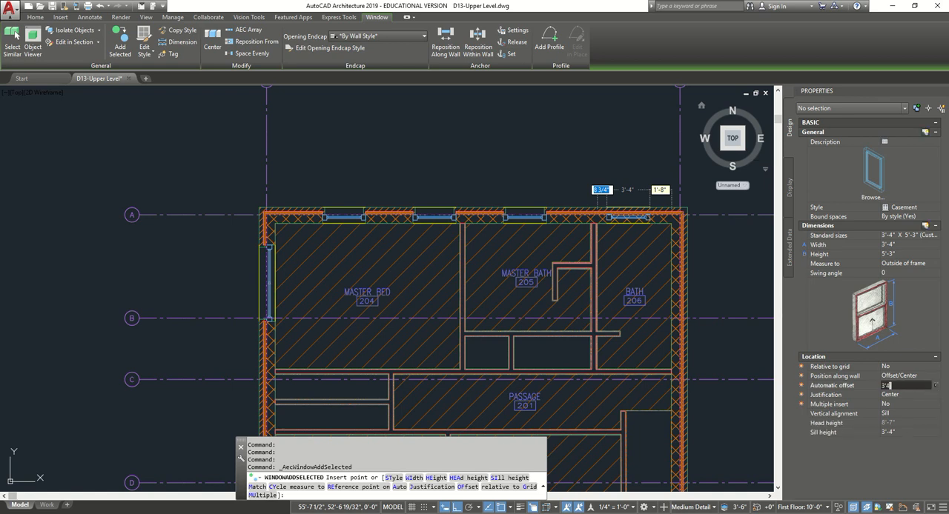
type("3'4")
key("Tab")
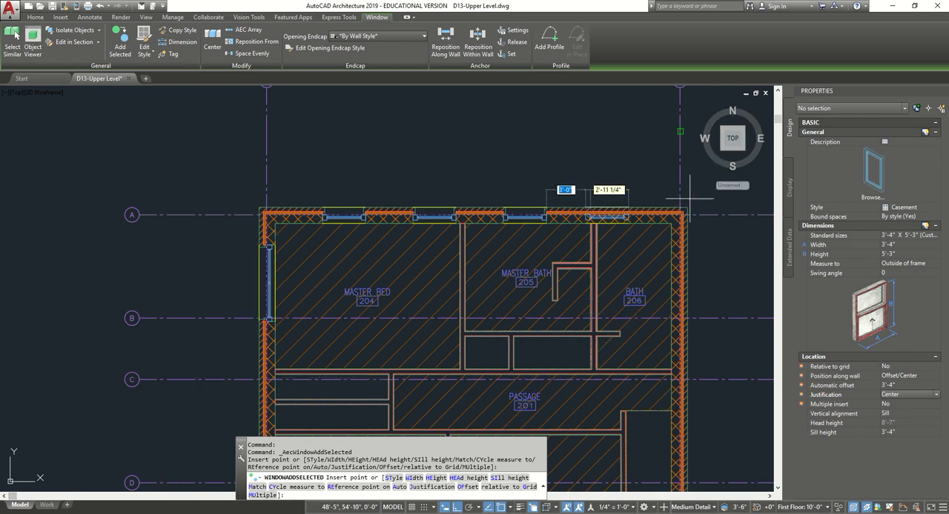
middle_click_drag(675, 256, 566, 238)
scroll(568, 235, "up", 2)
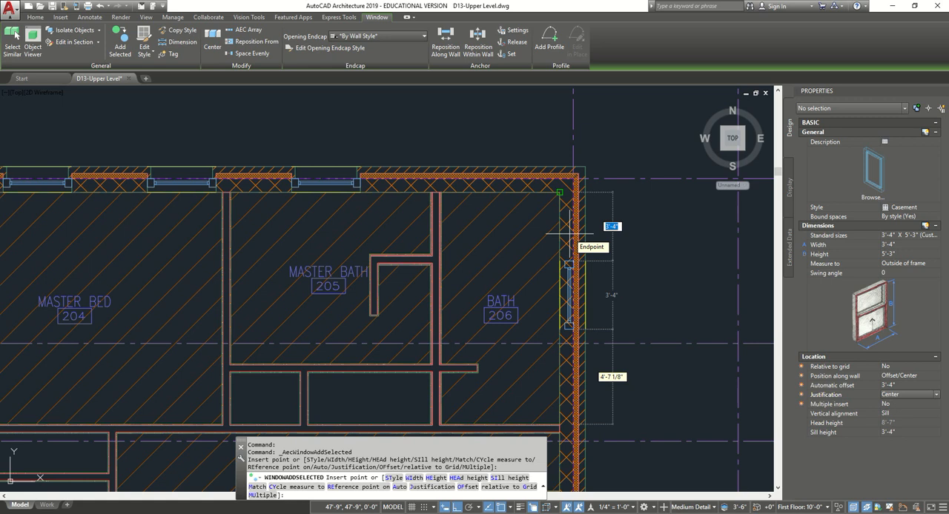
left_click(569, 231)
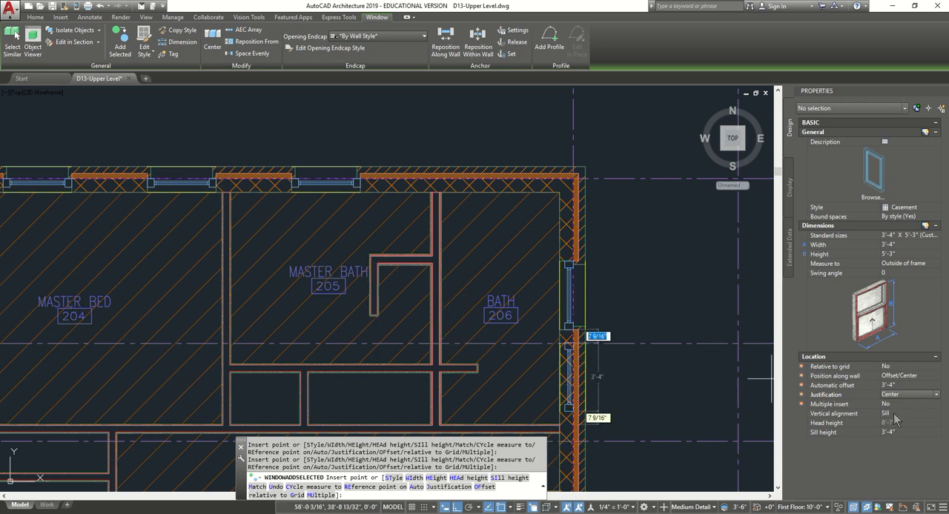
- Set the automatic offset to 8'-2" and add another matching casement window in the grid 2 wall beside the stair
left_click(899, 385)
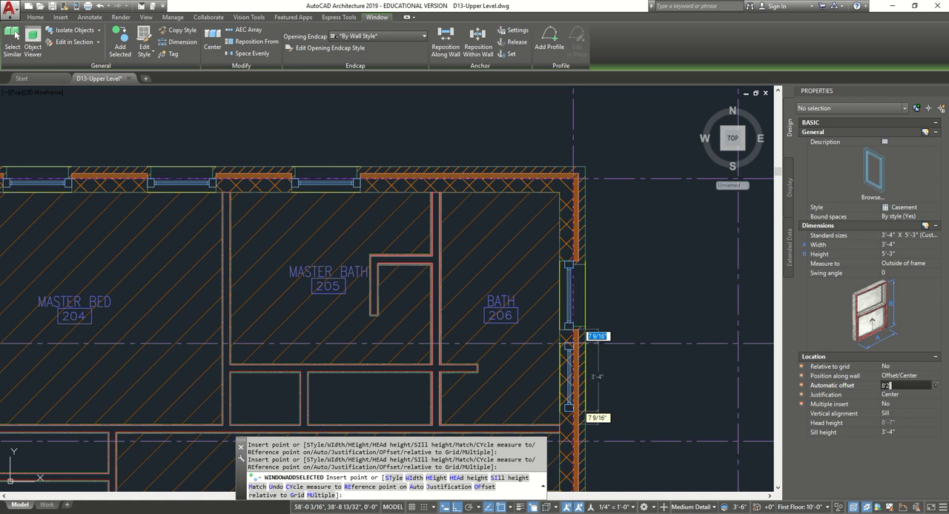
type("8'2")
key("Return")
scroll(437, 274, "down", 2)
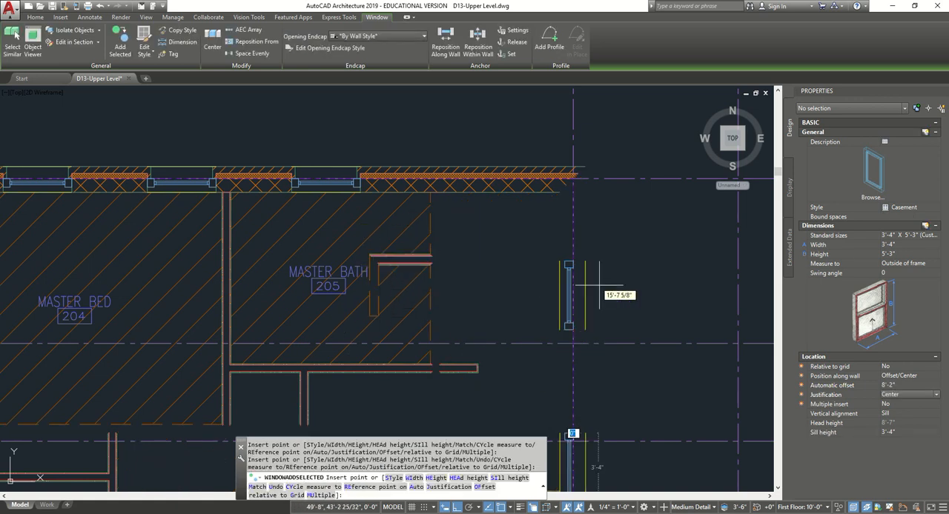
scroll(504, 263, "down", 3)
middle_click_drag(537, 327, 470, 242)
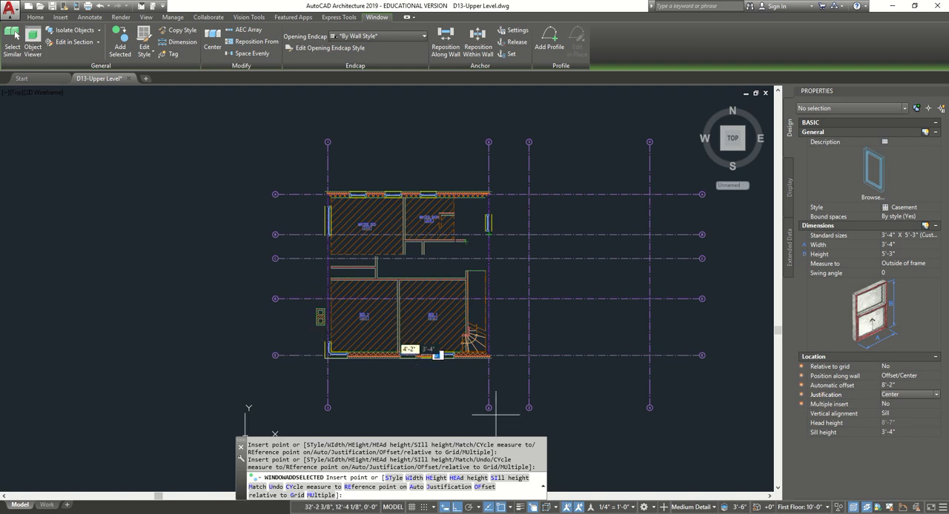
scroll(495, 412, "up", 6)
middle_click_drag(468, 236, 458, 365)
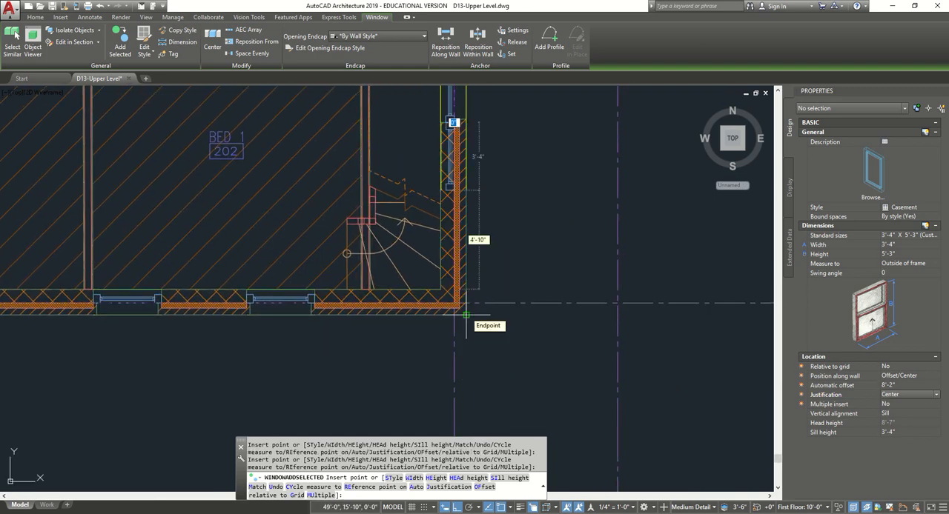
key("Escape")
scroll(512, 281, "down", 6)
scroll(498, 191, "up", 3)
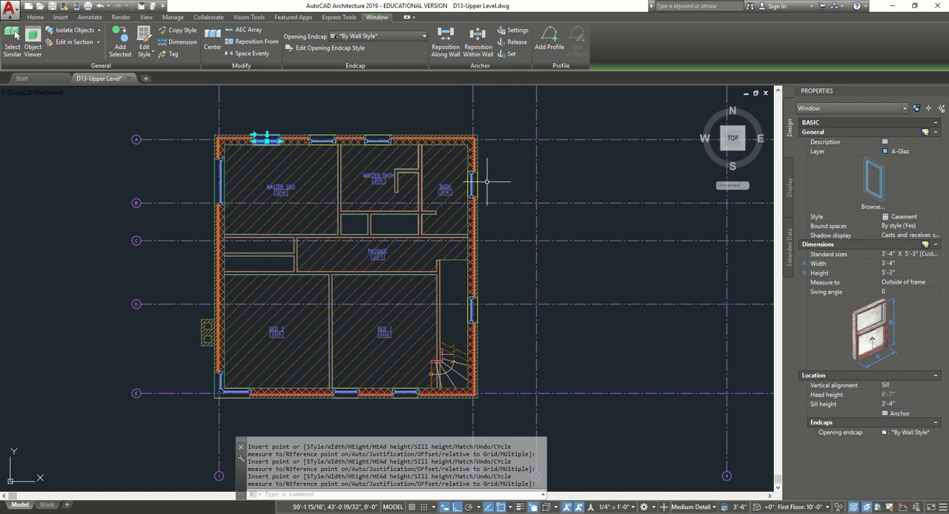
key("Escape")
key("Escape")
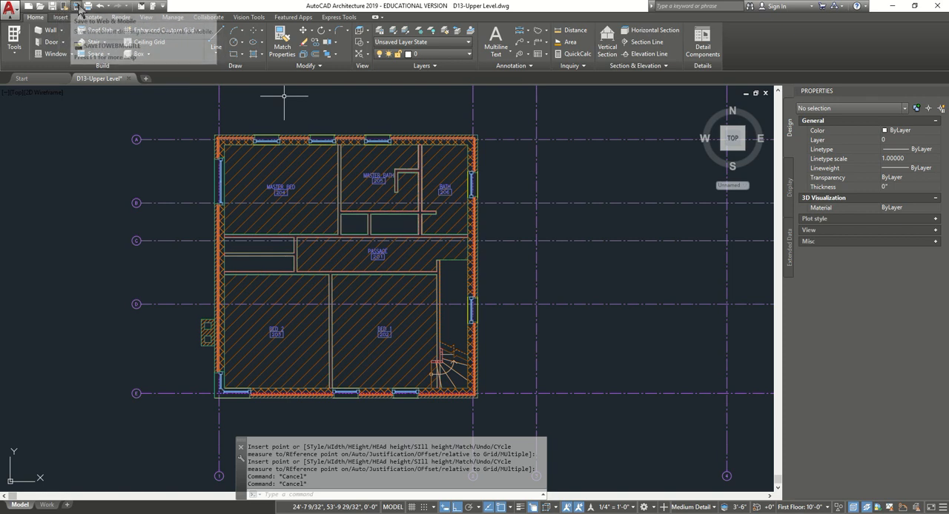
- Save the drawing and show the model in the isometric home view with the Conceptual visual style
left_click(11, 9)
left_click(32, 109)
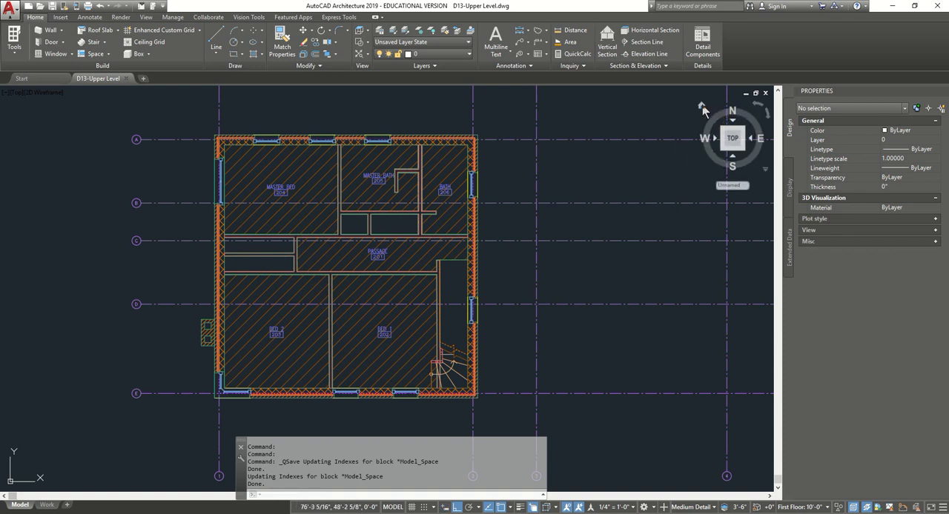
left_click(701, 107)
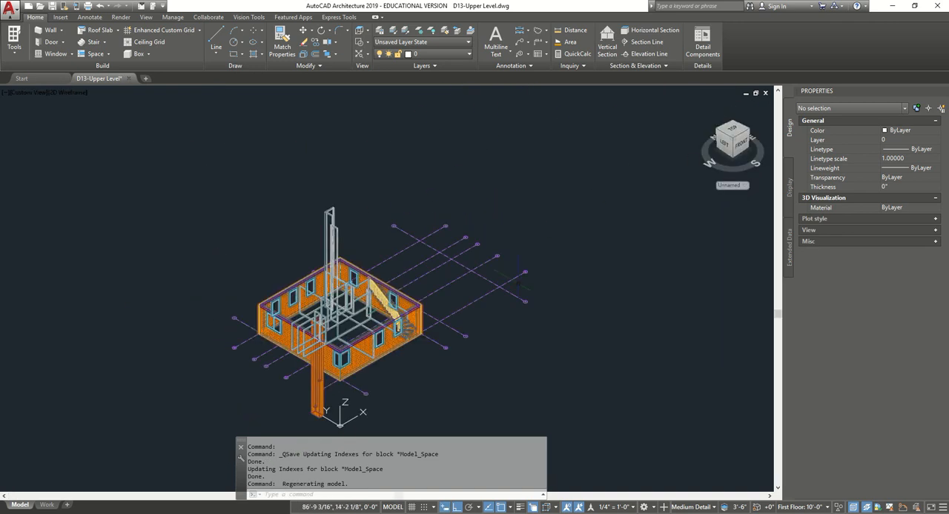
scroll(351, 220, "up", 3)
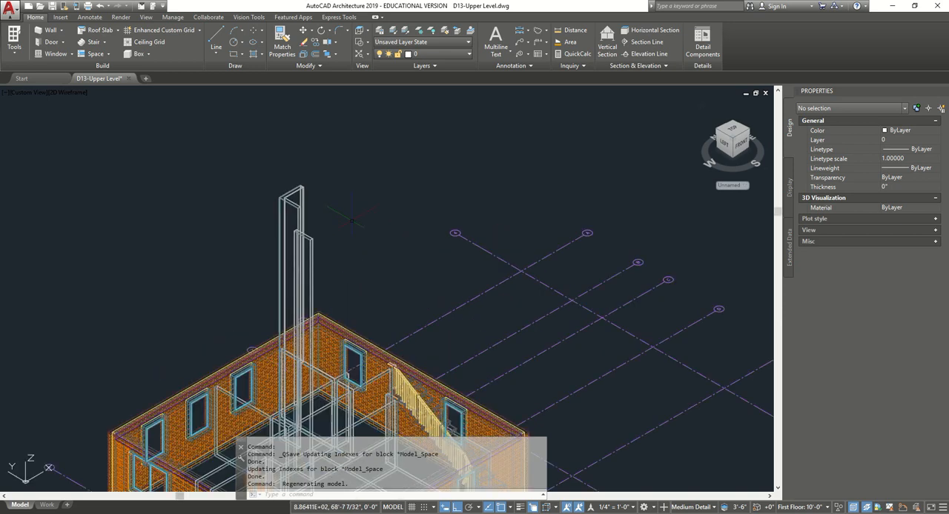
key("Escape")
key("Escape")
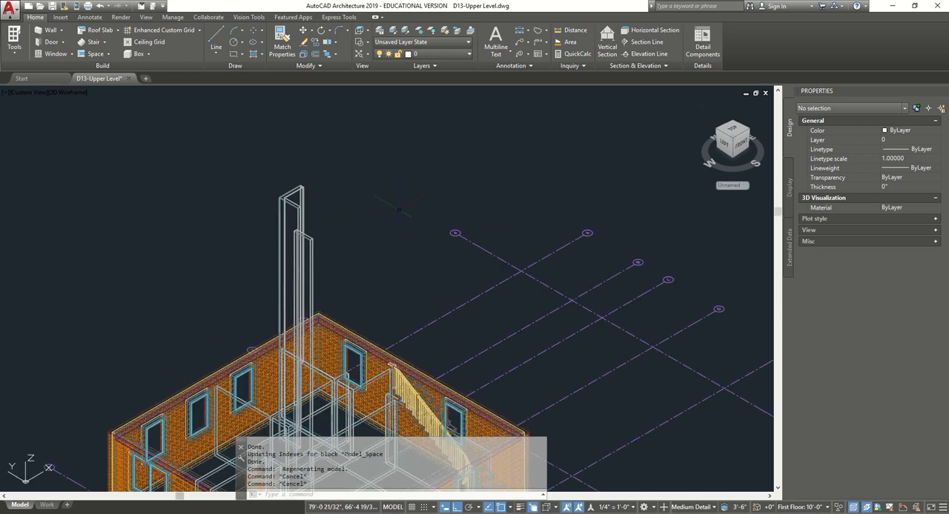
scroll(399, 209, "down", 3)
key("Escape")
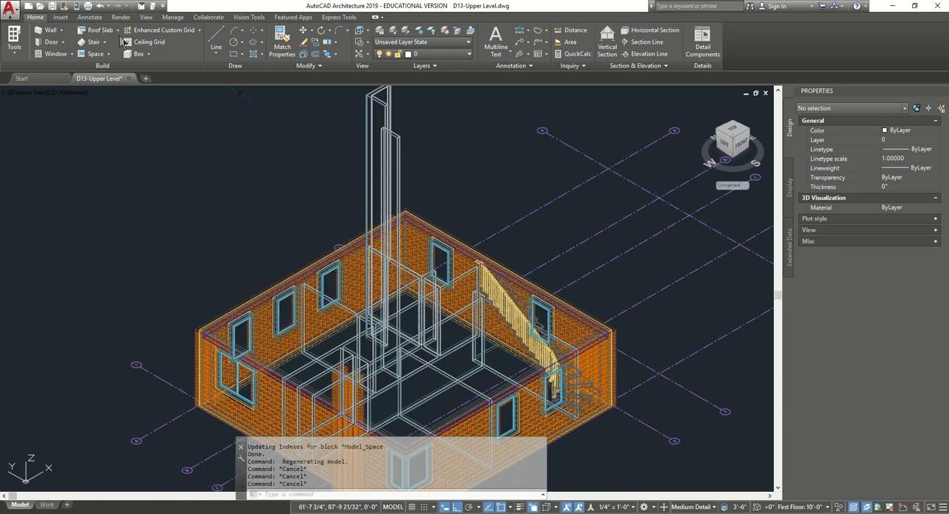
left_click(80, 94)
left_click(110, 132)
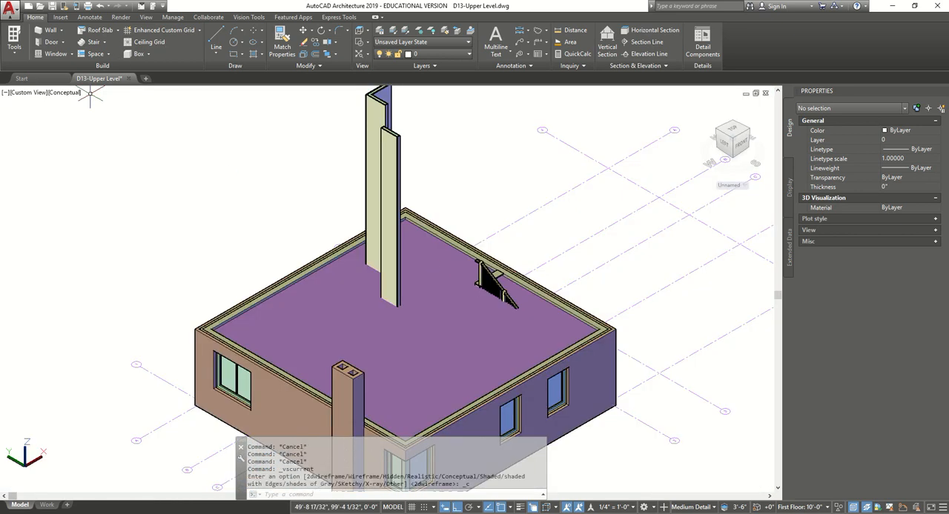
- Hide the slab that covers the top of the upper level
left_click(328, 314)
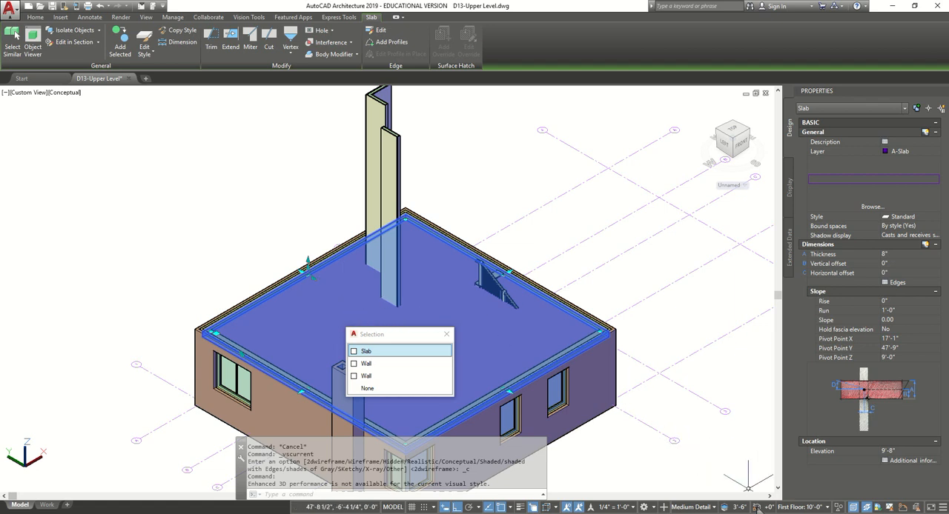
left_click(838, 508)
left_click(864, 498)
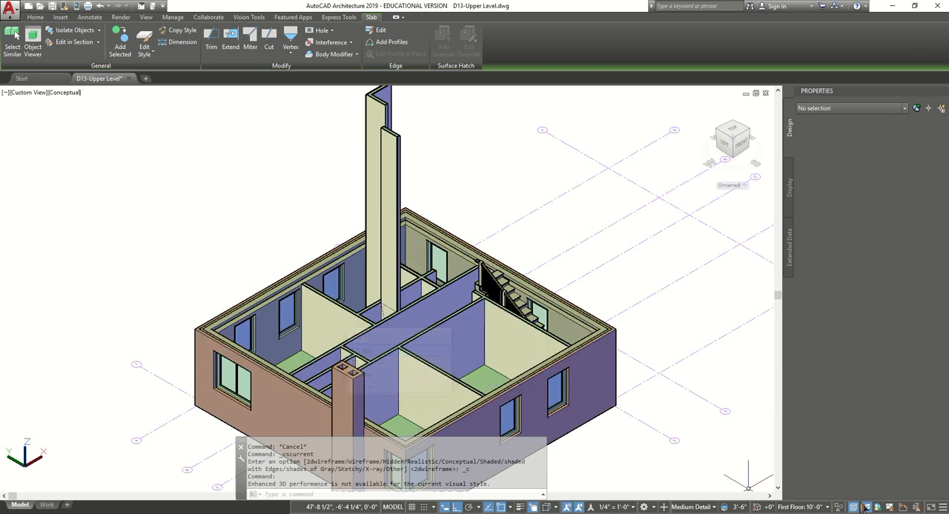
key("Escape")
key("Escape")
- Set the base height of the three overly tall walls around the master bath to 9'
scroll(351, 330, "up", 4)
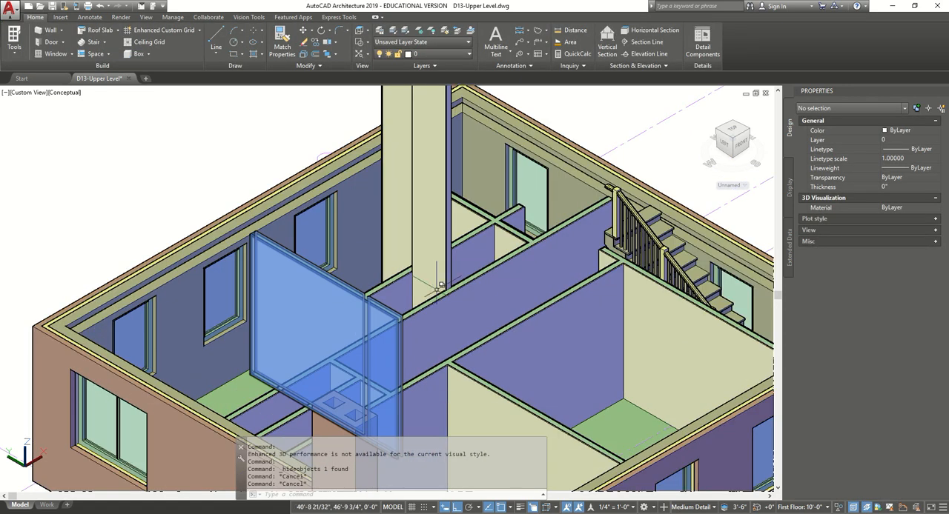
scroll(322, 328, "down", 6)
scroll(386, 311, "up", 2)
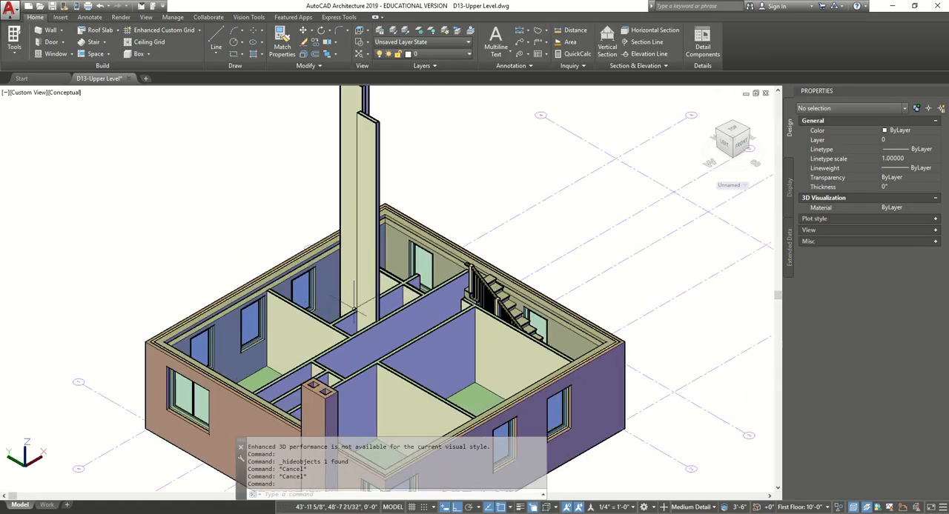
left_click(452, 319)
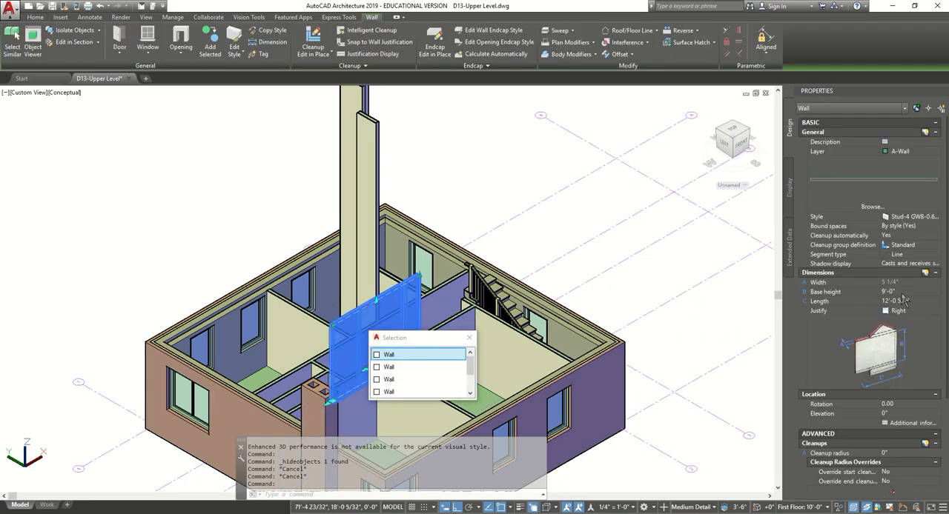
key("Escape")
middle_click_drag(413, 142, 449, 214)
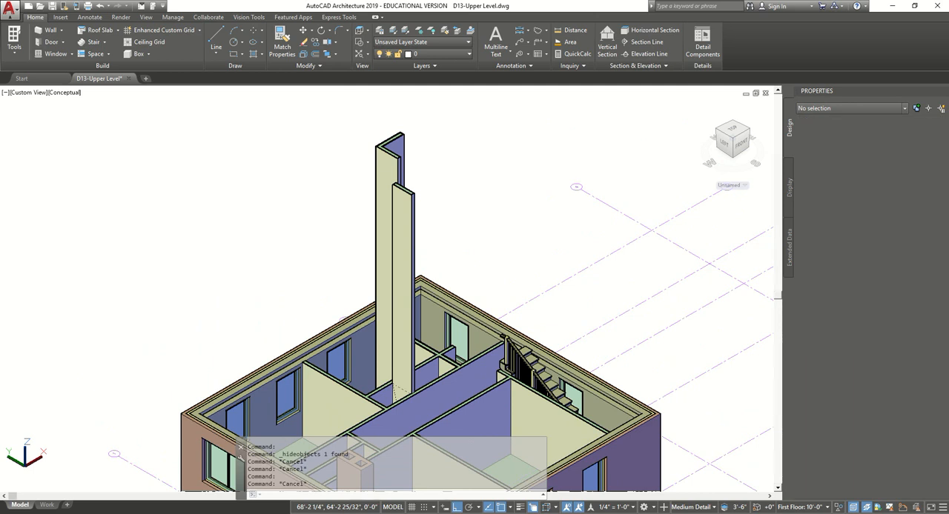
left_click(462, 132)
left_click(360, 207)
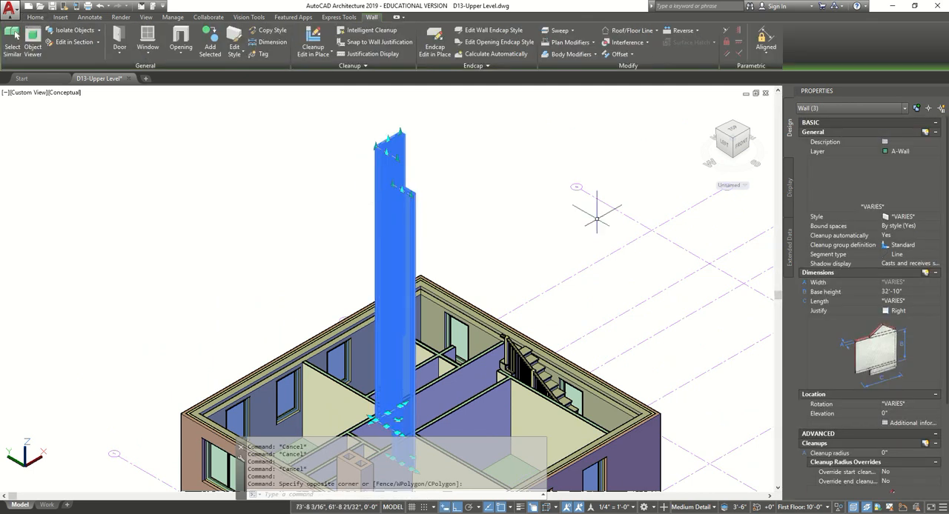
left_click(909, 292)
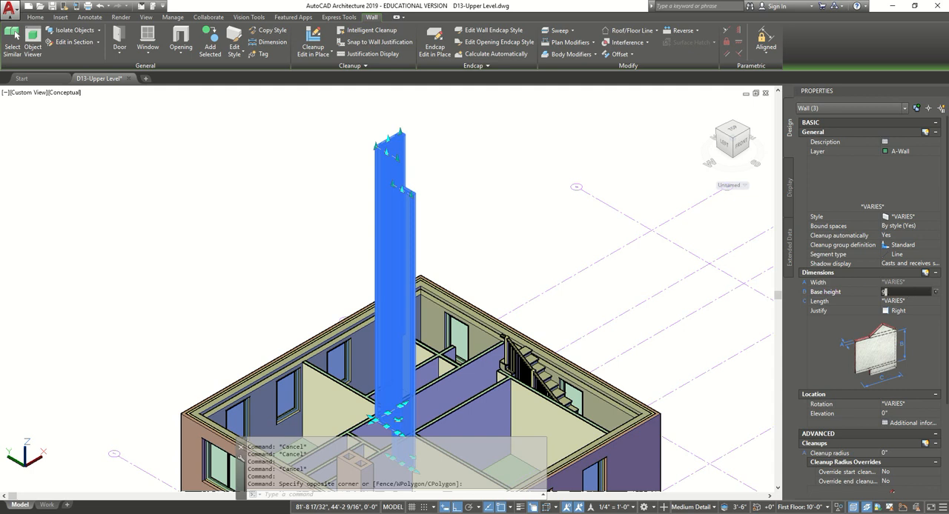
type("9")
key("Return")
key("Escape")
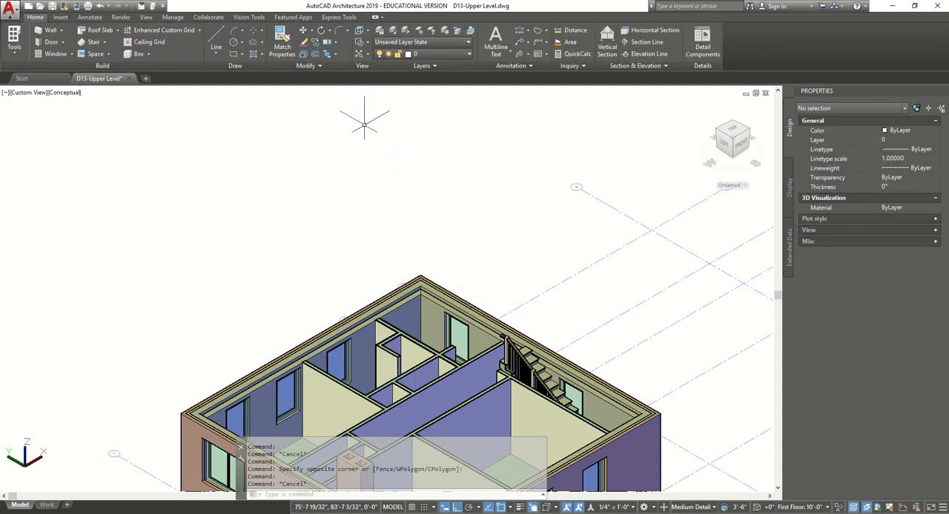
- End the object isolation so the slab over the upper level is displayed again
middle_click_drag(365, 147, 356, 89)
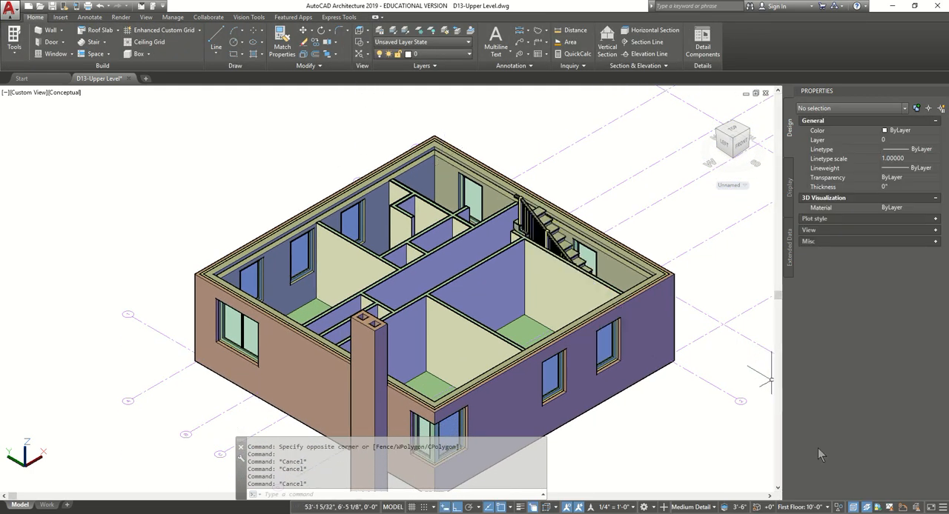
left_click(842, 509)
left_click(877, 504)
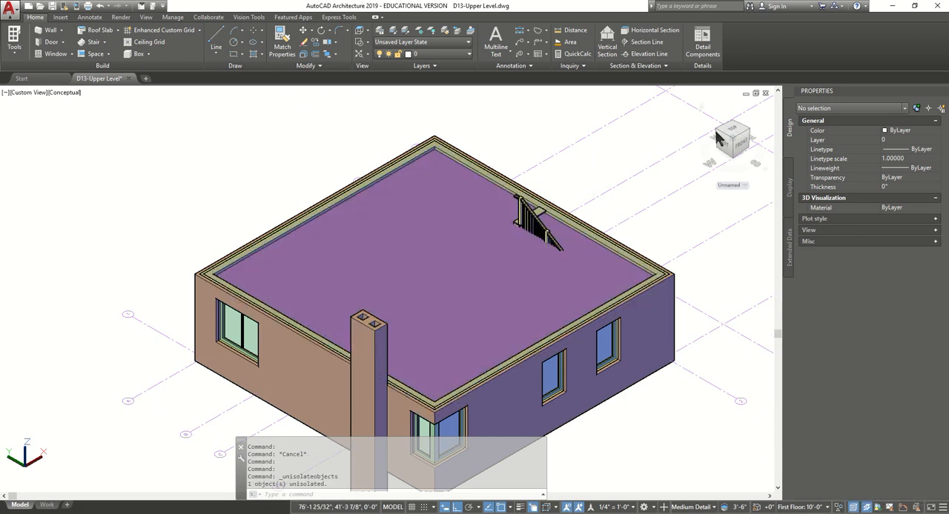
- Show the model in the Top view with the 2D Wireframe visual style
left_click(37, 92)
left_click(56, 116)
left_click(41, 91)
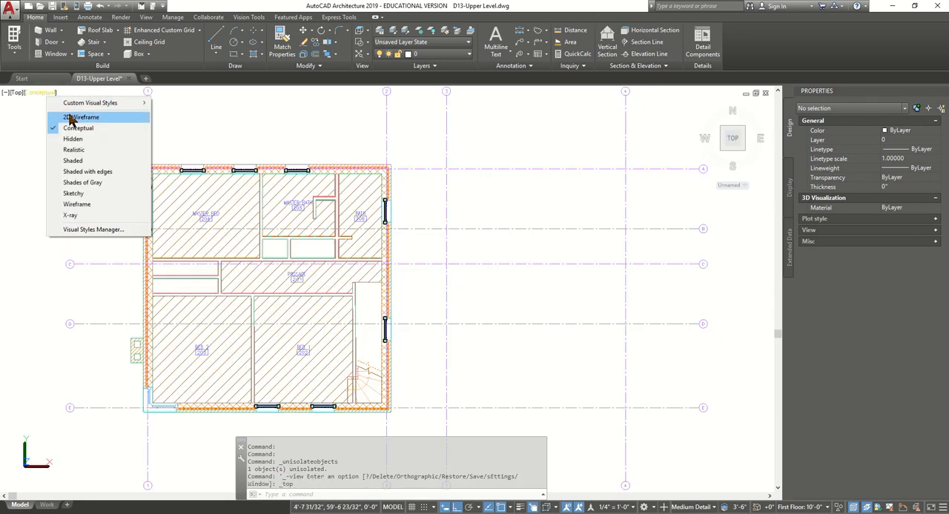
left_click(65, 113)
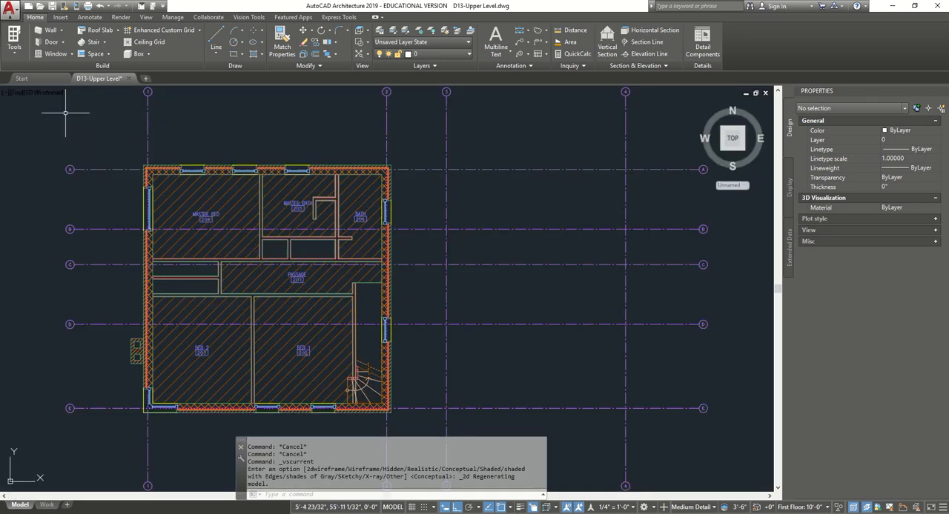
- Dismiss the web and mobile plug-in installation prompt and save the drawing
left_click(77, 6)
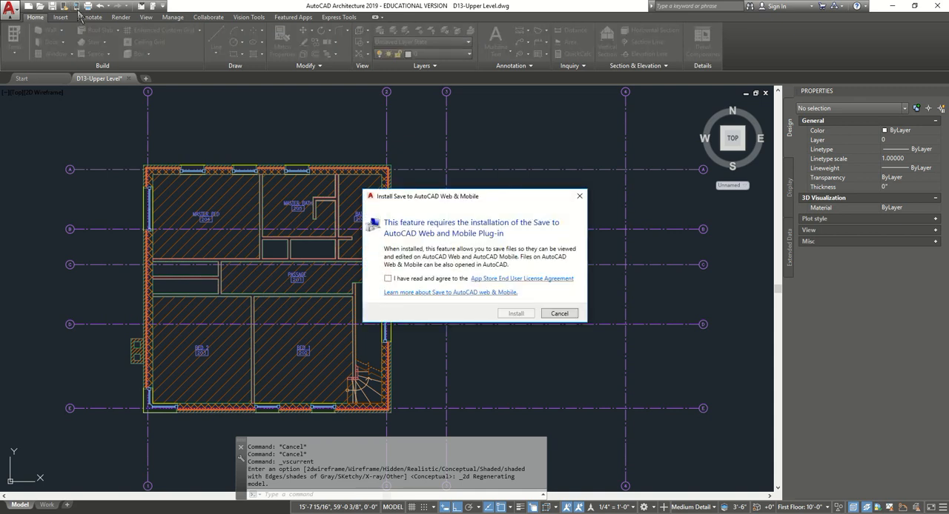
left_click(580, 198)
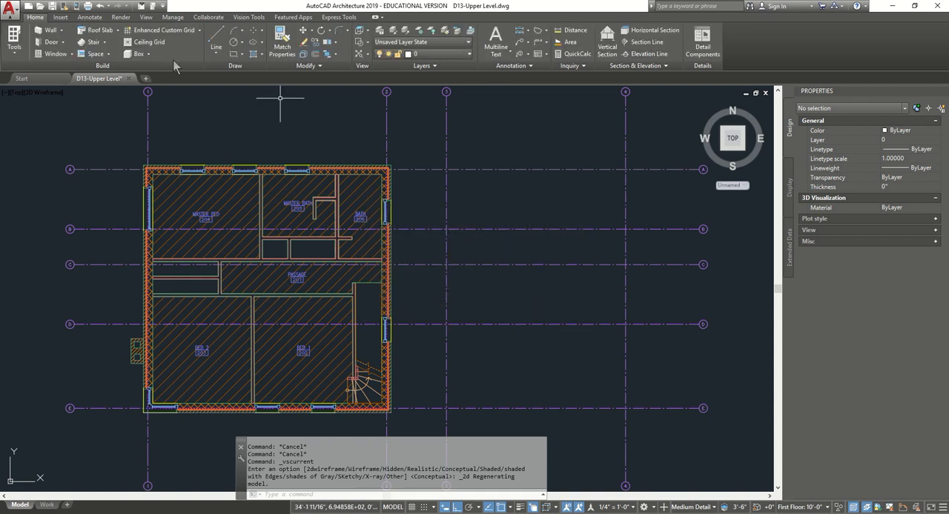
left_click(11, 10)
left_click(39, 106)
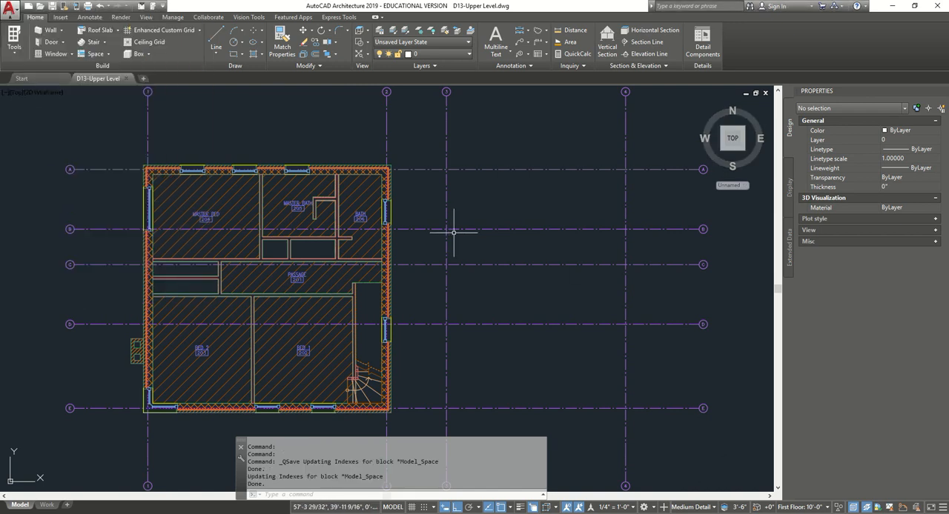
- Turn off object snap and ortho mode
middle_click_drag(294, 254, 437, 223)
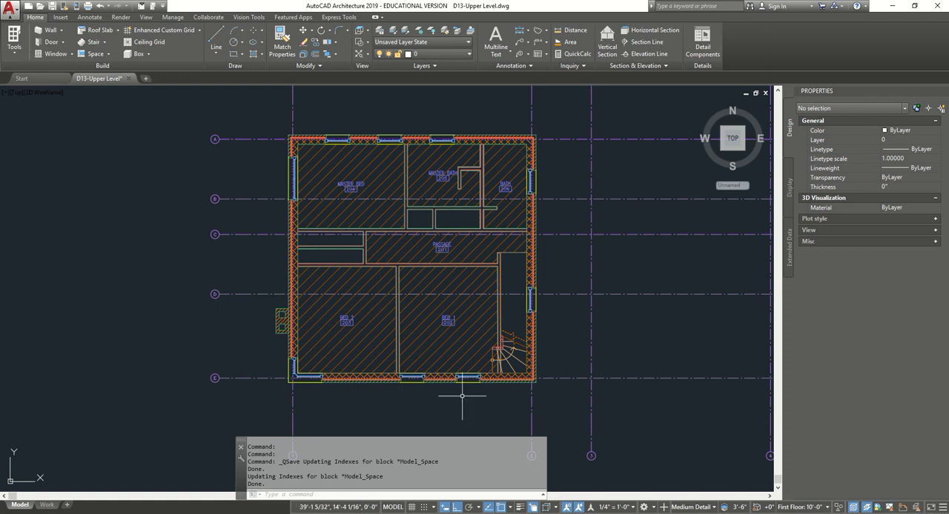
left_click(501, 507)
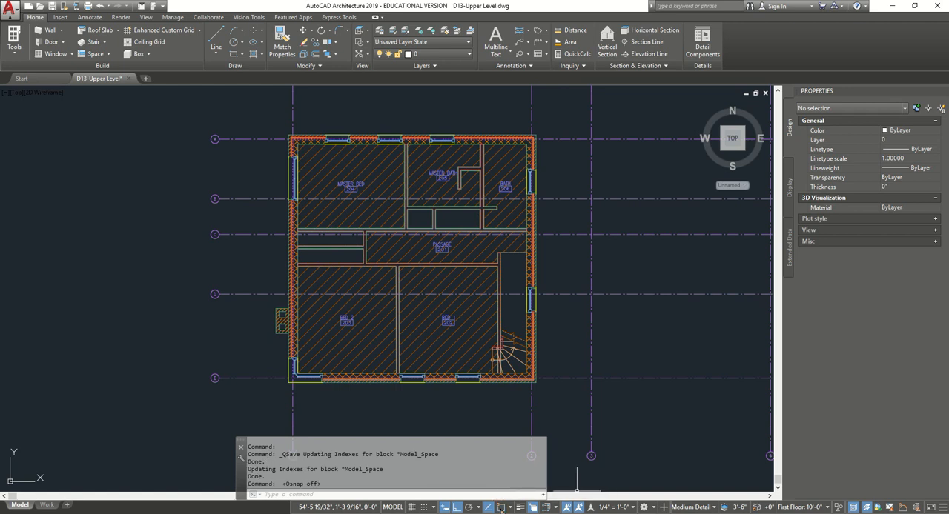
key("F8")
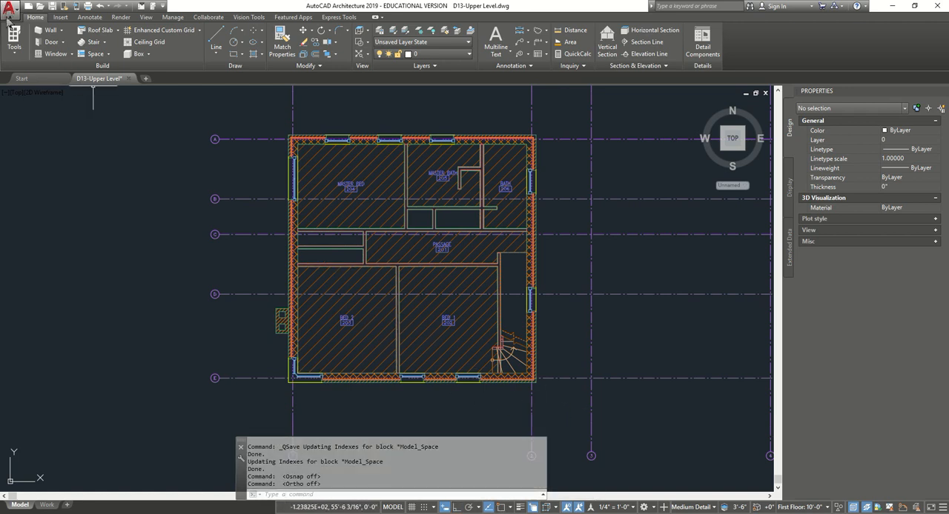
- Start adding a Hinged - Single door from the Design palette group with the standard size 3'-0" X 7'-0"
left_click(12, 54)
left_click(47, 74)
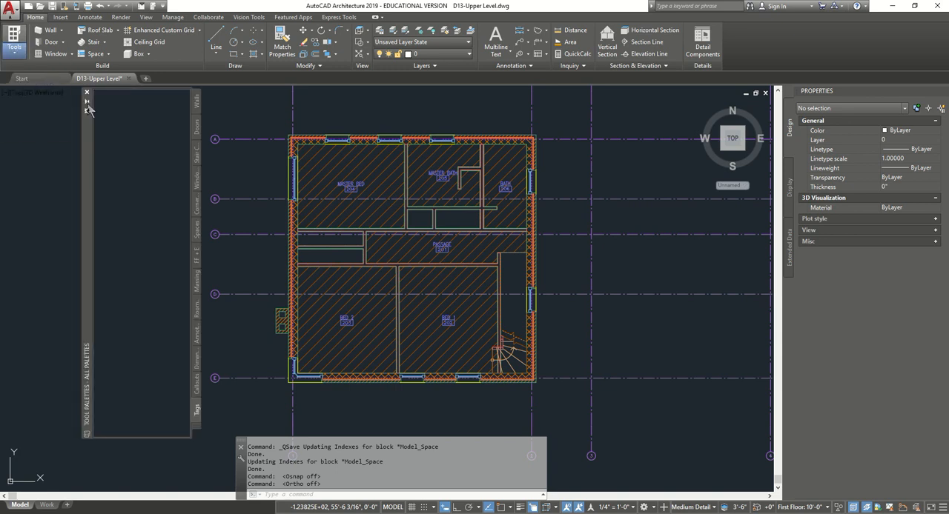
left_click(197, 178)
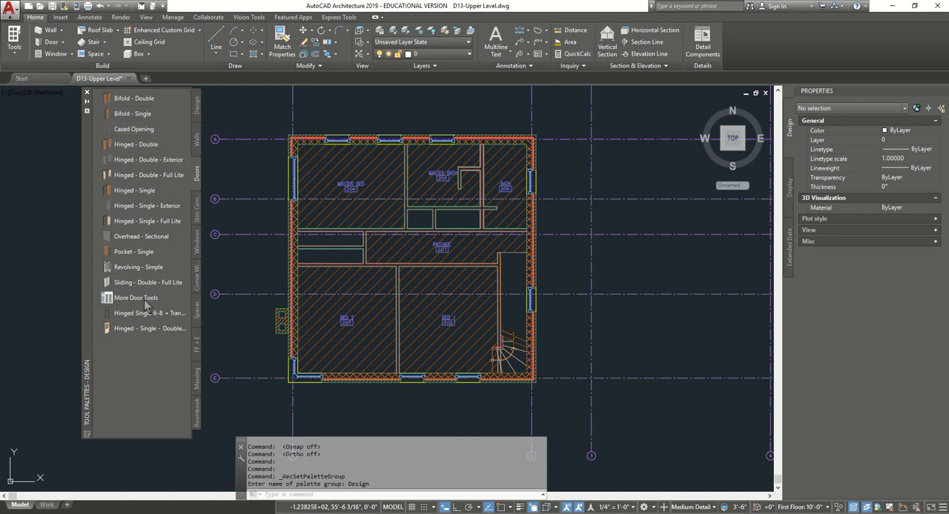
left_click(146, 195)
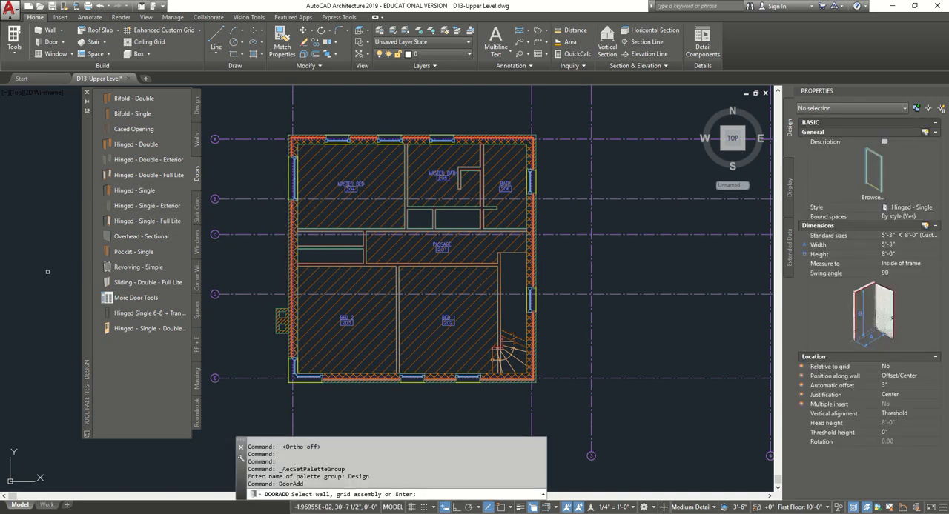
left_click(936, 236)
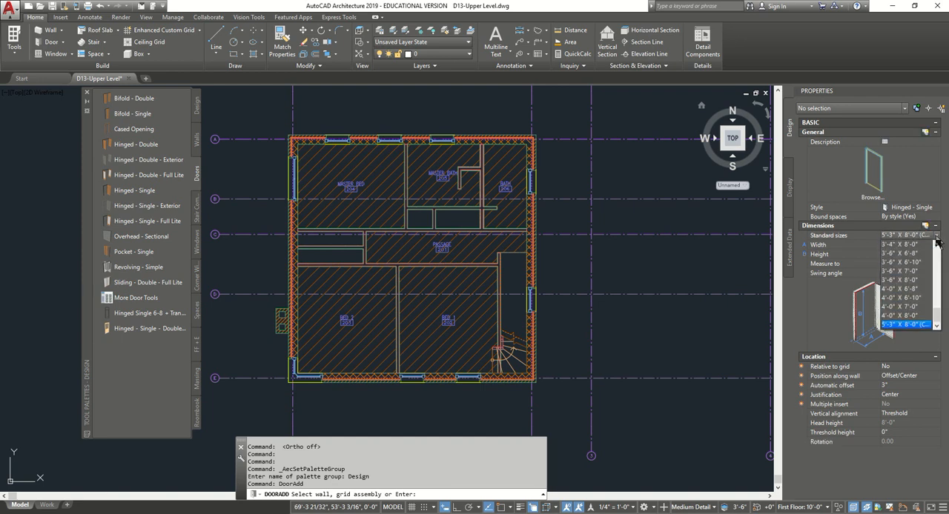
left_click(937, 246)
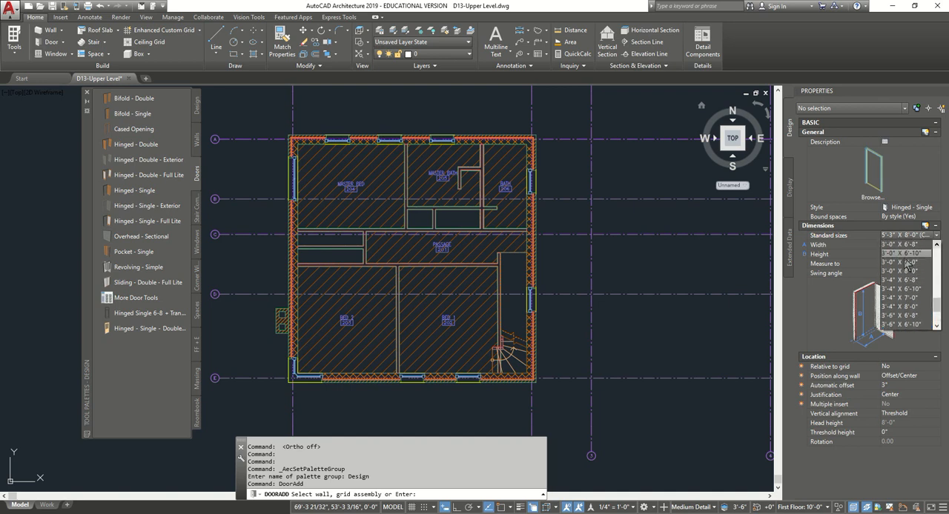
left_click(912, 266)
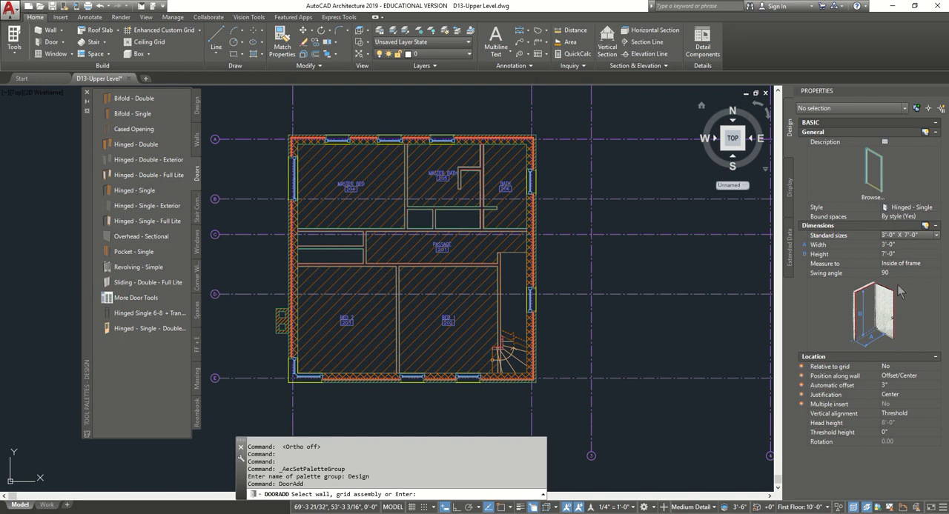
- Place the door by Offset/Center along the wall, with a 6" automatic offset and Center justification
left_click(909, 376)
left_click(905, 385)
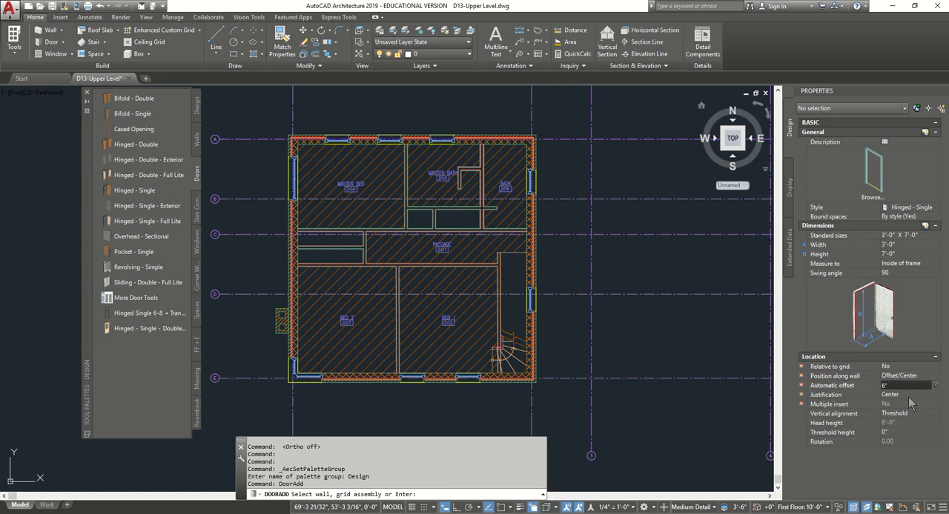
left_click(905, 395)
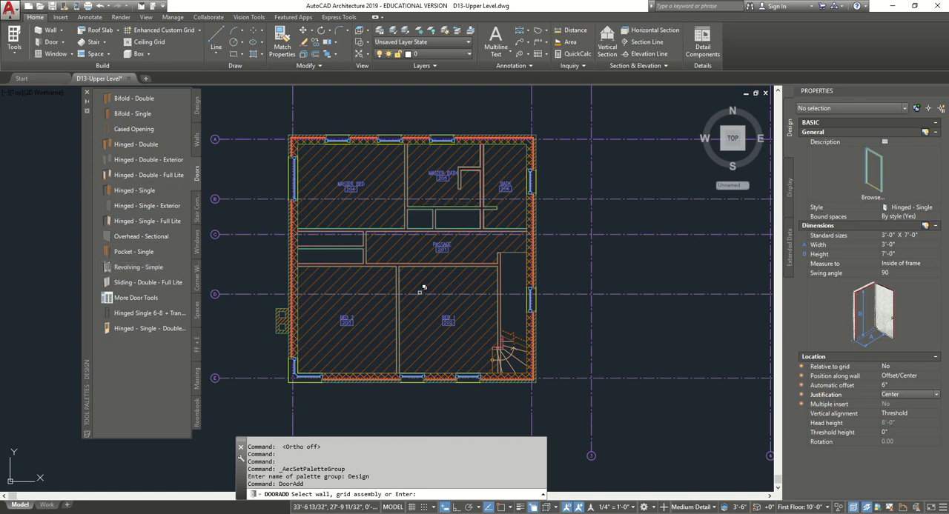
- Insert two doors in the wall below the passage, one on each side of the partition, swinging into Bed 2 and Bed 1
scroll(375, 280, "up", 4)
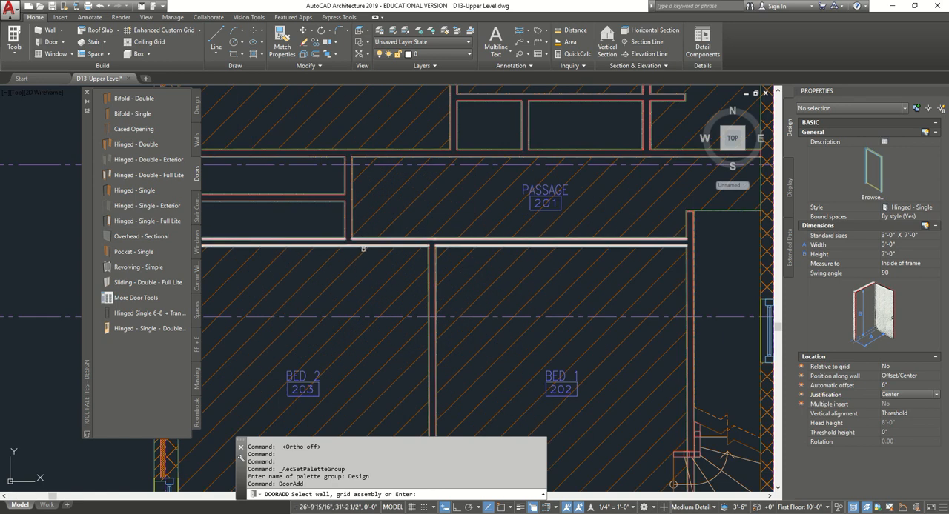
scroll(363, 249, "up", 2)
left_click(367, 240)
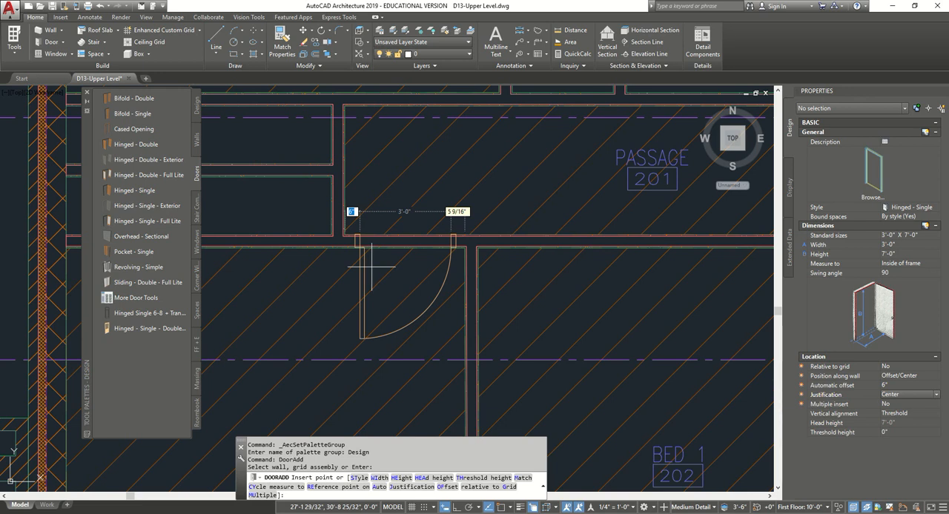
left_click(436, 264)
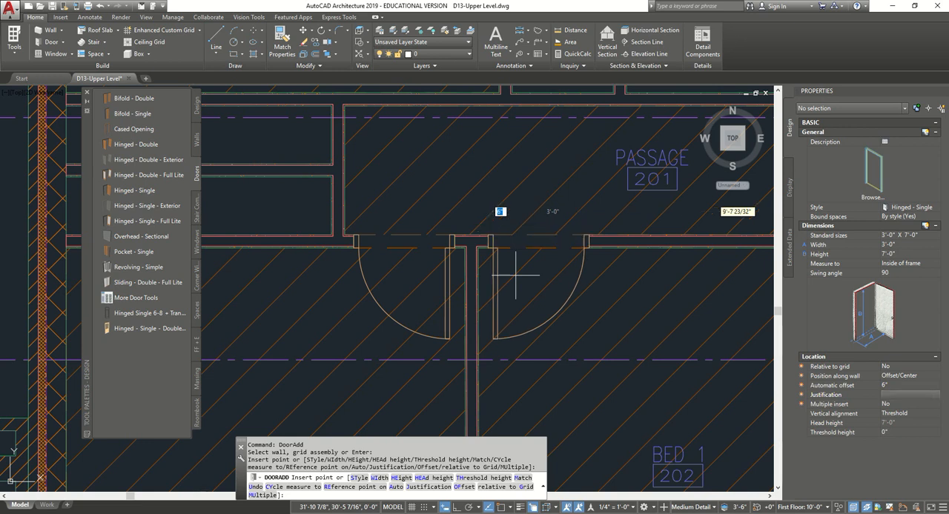
left_click(515, 275)
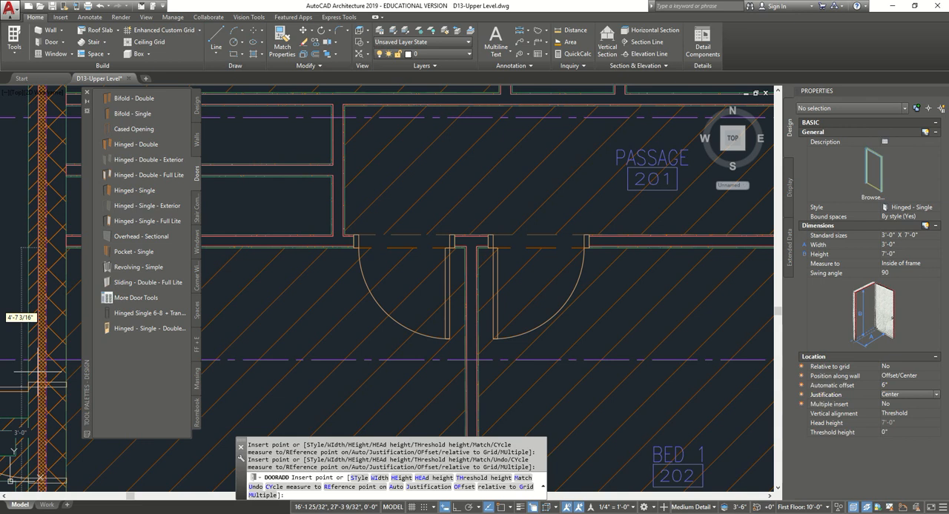
- Insert a matching door between the passage and the master bedroom, 6" from the master bath partition and swinging into the bedroom
scroll(512, 264, "down", 6)
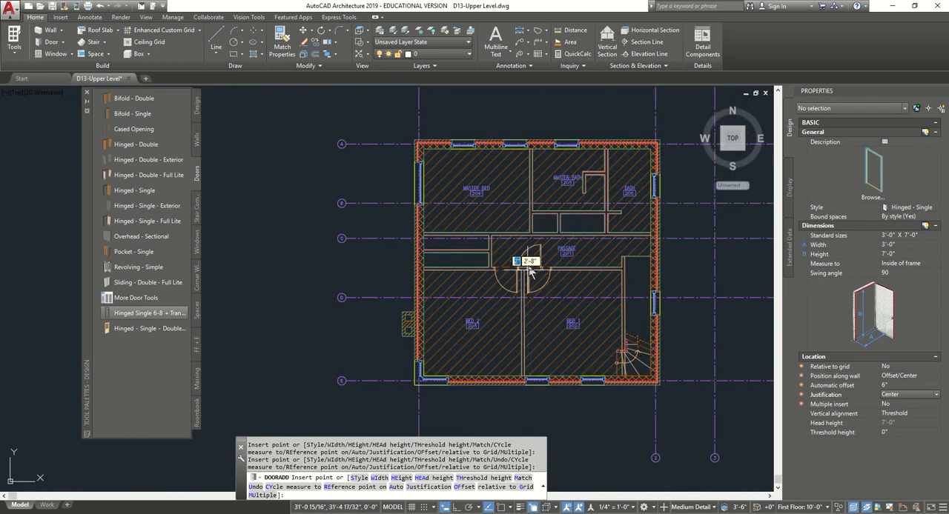
left_click(531, 272)
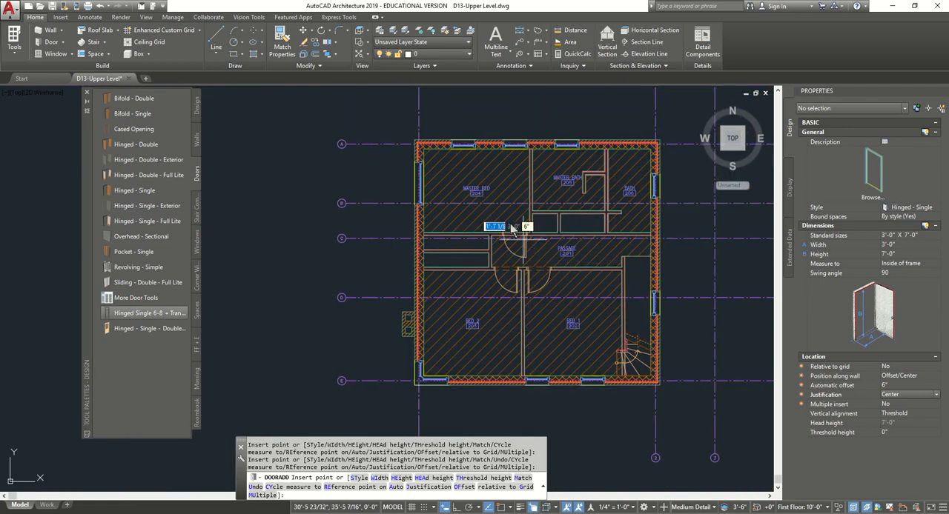
scroll(518, 226, "up", 6)
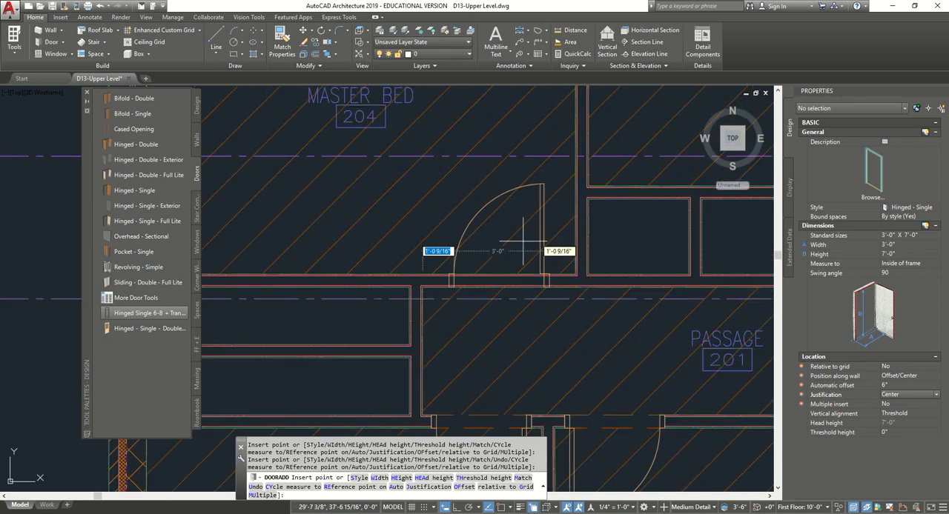
left_click(557, 271)
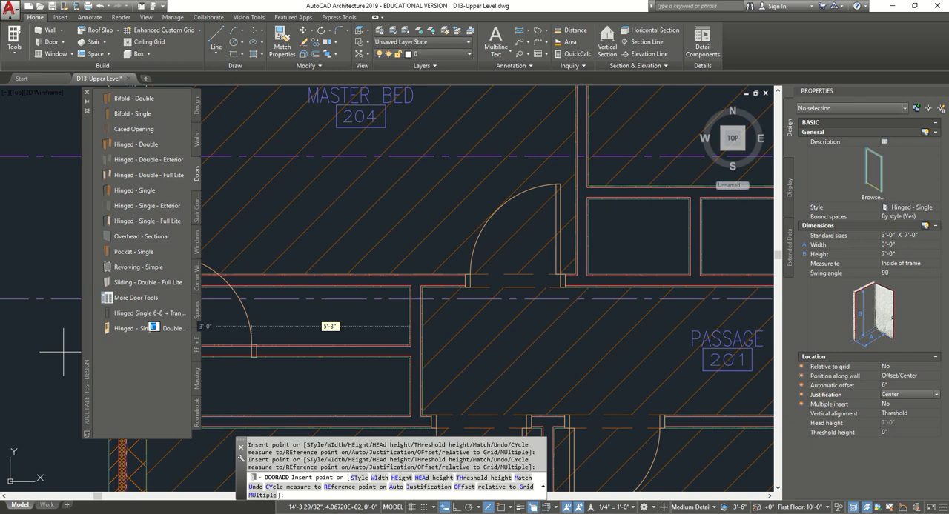
- Set the door's standard size to 2'-6" X 7'-0"
left_click(931, 237)
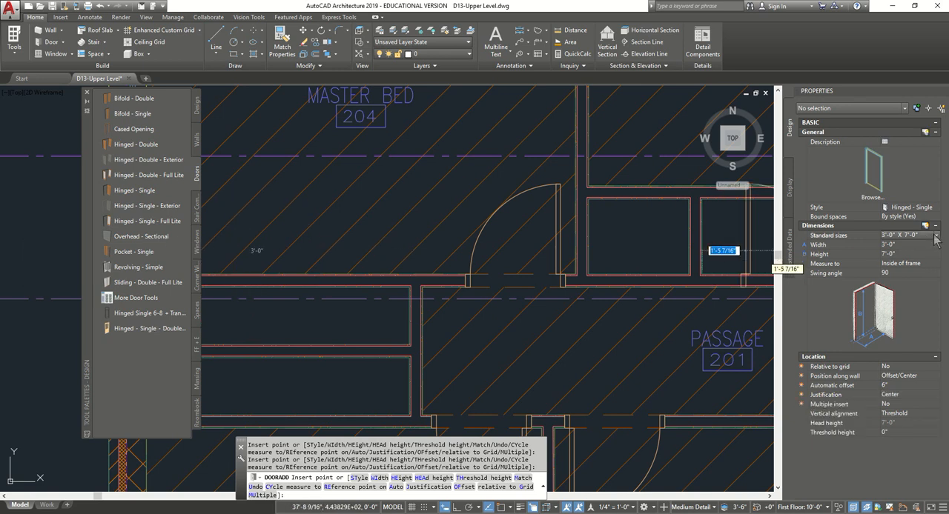
left_click(936, 235)
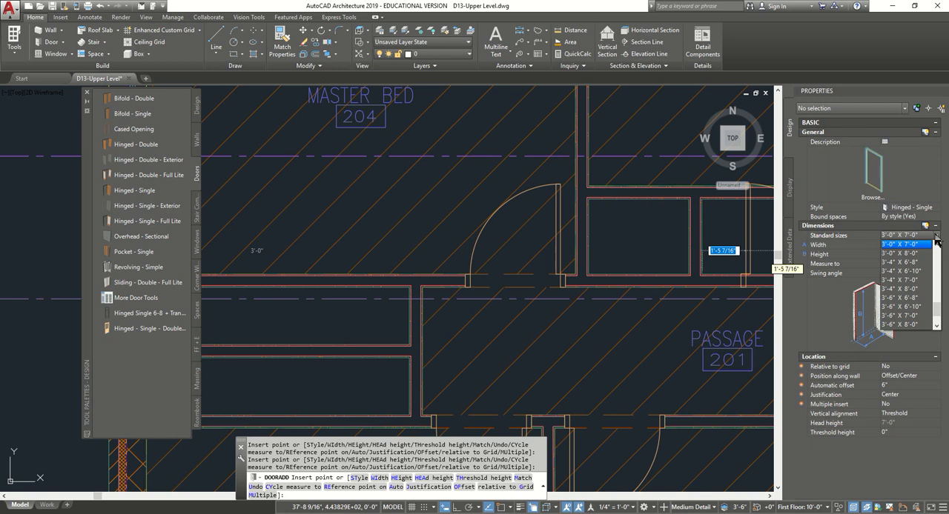
left_click(936, 245)
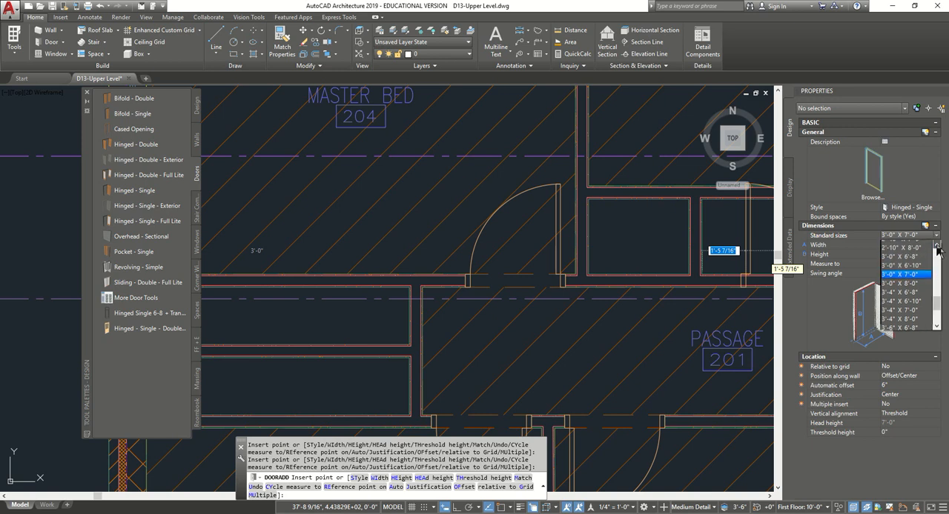
left_click(936, 246)
left_click(936, 246)
left_click(936, 246)
left_click(937, 246)
left_click(936, 246)
left_click(936, 246)
left_click(937, 246)
left_click(937, 246)
left_click(937, 246)
left_click(937, 246)
left_click(937, 246)
left_click(937, 246)
left_click(937, 246)
left_click(936, 325)
left_click(936, 326)
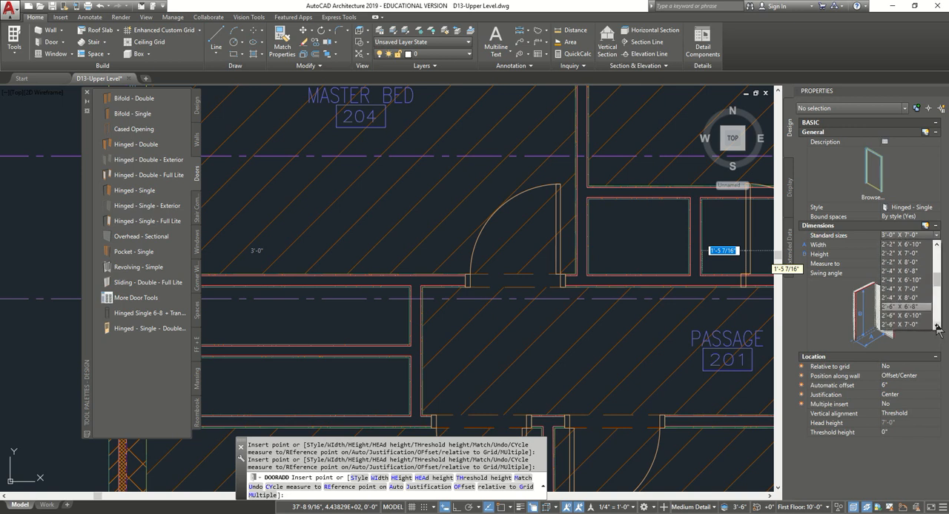
left_click(922, 325)
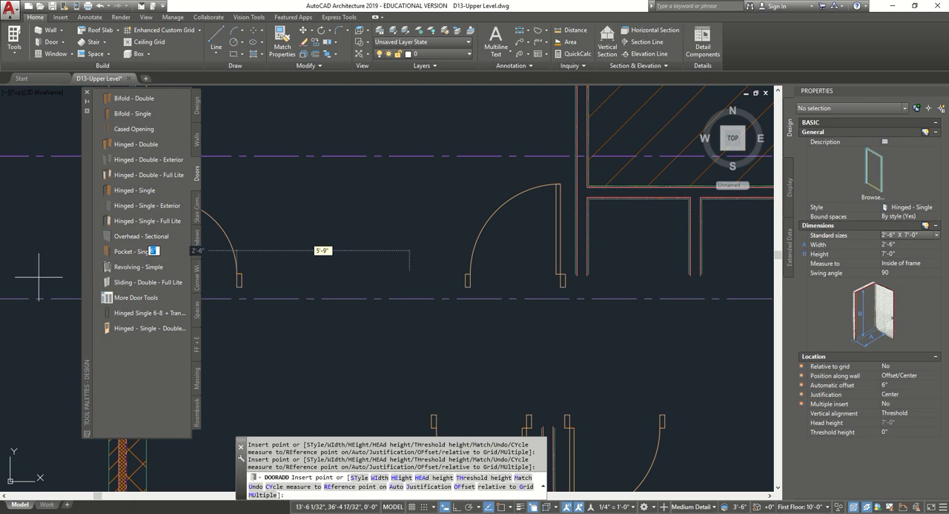
- Cancel the pending door insertion around the master bath and bath
scroll(697, 271, "down", 3)
middle_click_drag(689, 275, 441, 312)
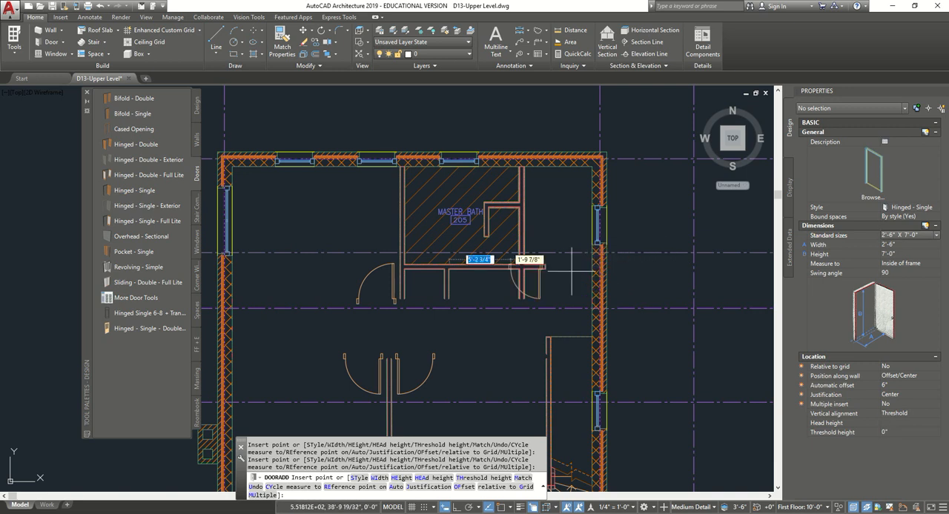
key("Escape")
key("Escape")
key("Escape")
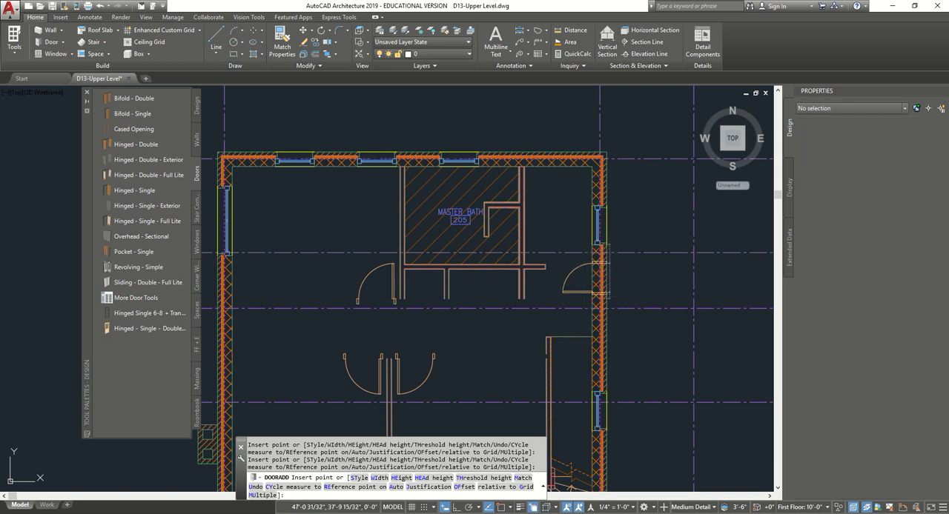
key("Escape")
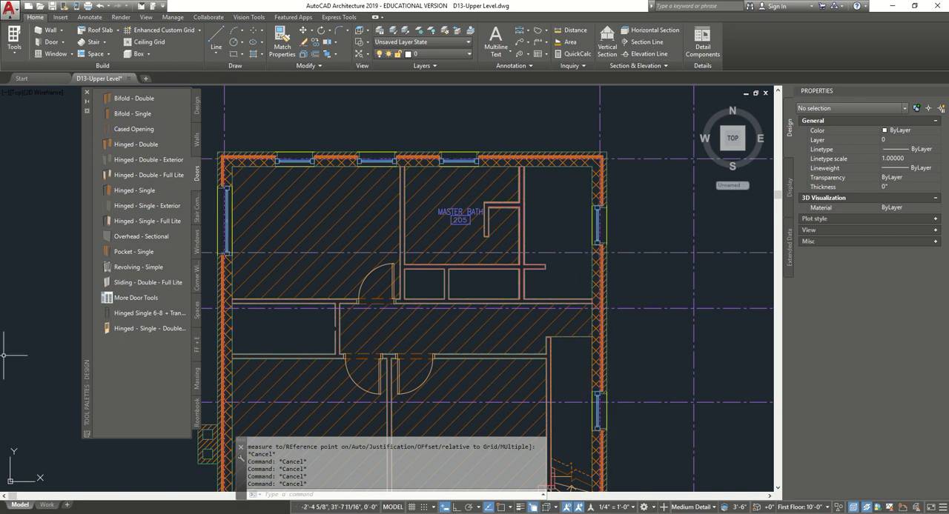
scroll(622, 223, "down", 5)
scroll(612, 227, "up", 7)
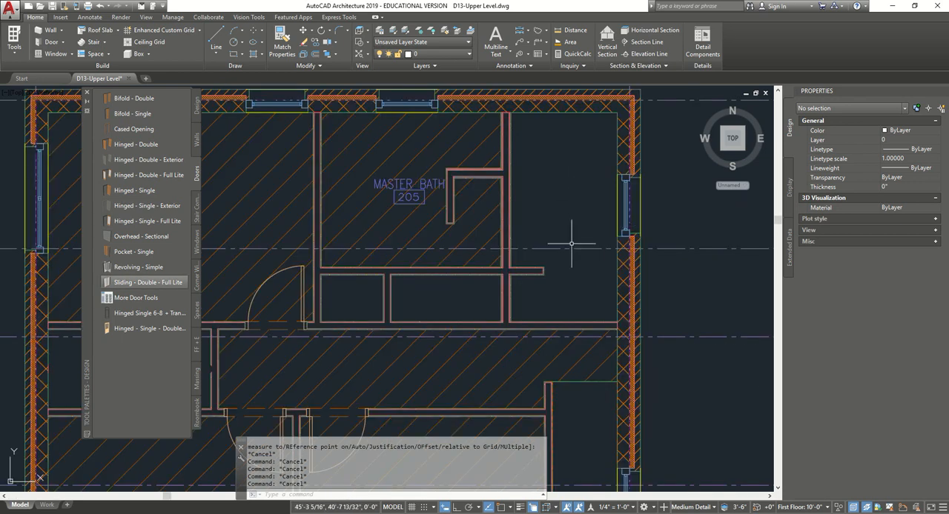
- Regenerate the drawing so all the upper level's room tags and hatches redraw
scroll(571, 243, "down", 5)
scroll(576, 214, "up", 5)
scroll(576, 213, "down", 5)
scroll(575, 217, "up", 5)
scroll(575, 217, "down", 5)
scroll(574, 217, "up", 5)
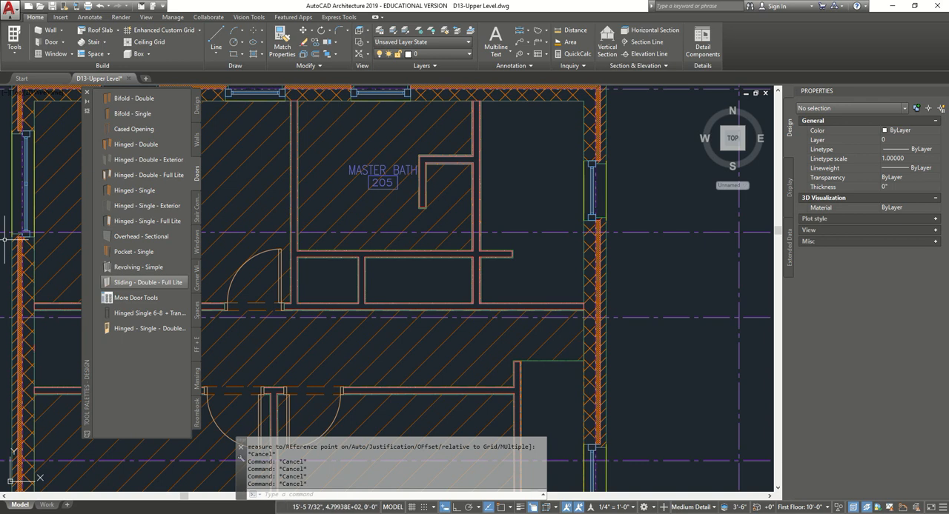
scroll(493, 178, "down", 3)
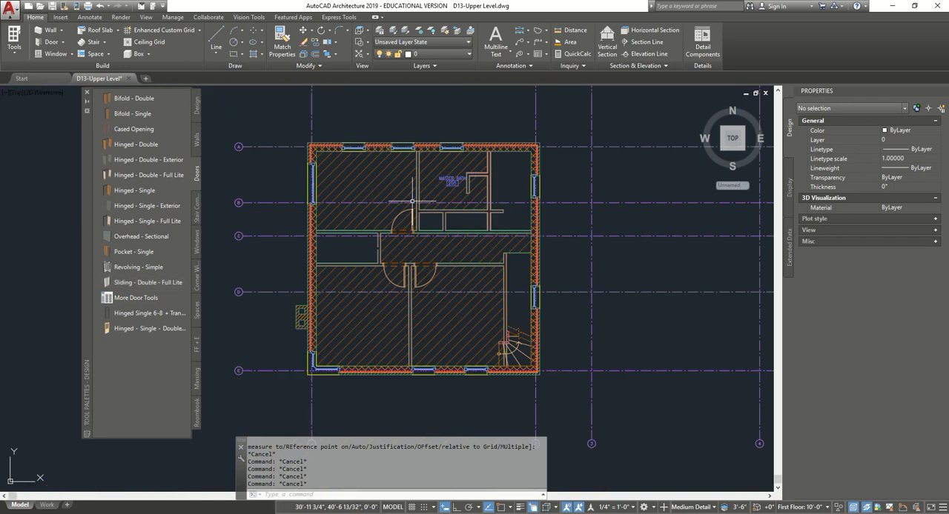
type("RE")
key("Return")
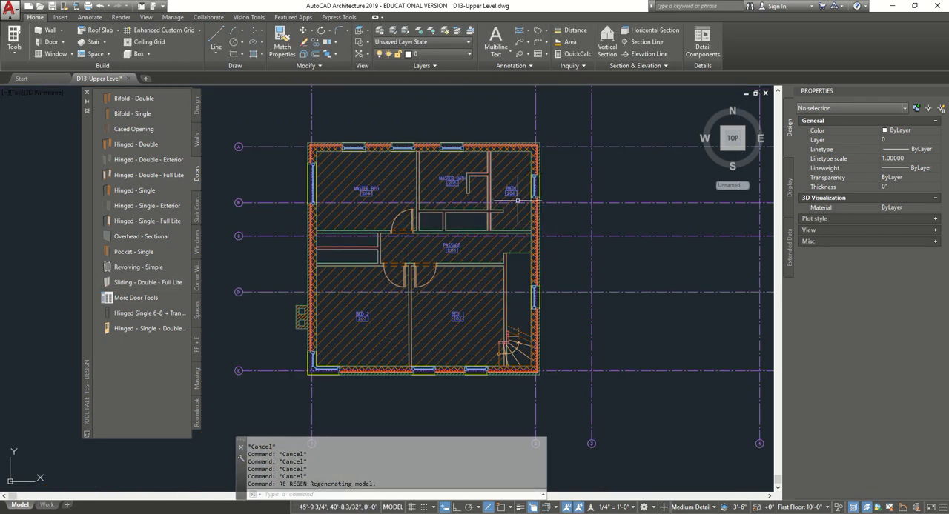
- Insert a 2'-6" X 7'-0" Hinged - Single door between the passage and bath, 6" from the exterior wall and swinging into the bath
scroll(537, 191, "up", 3)
scroll(522, 216, "up", 1)
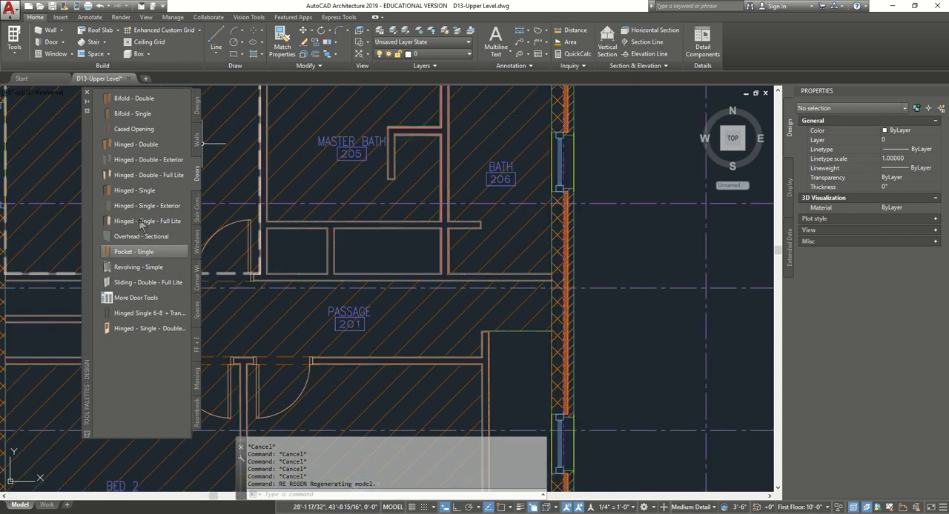
left_click(135, 191)
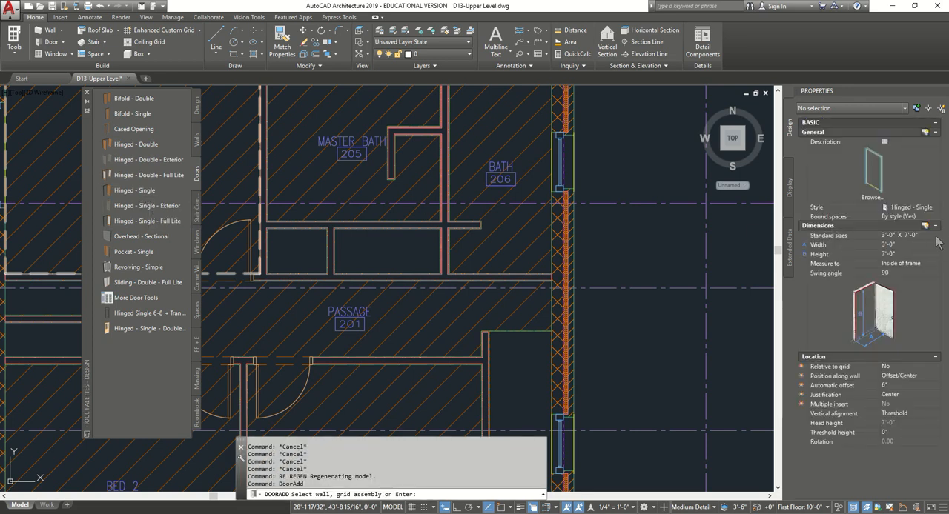
left_click(919, 235)
scroll(911, 275, "up", 2)
left_click(919, 277)
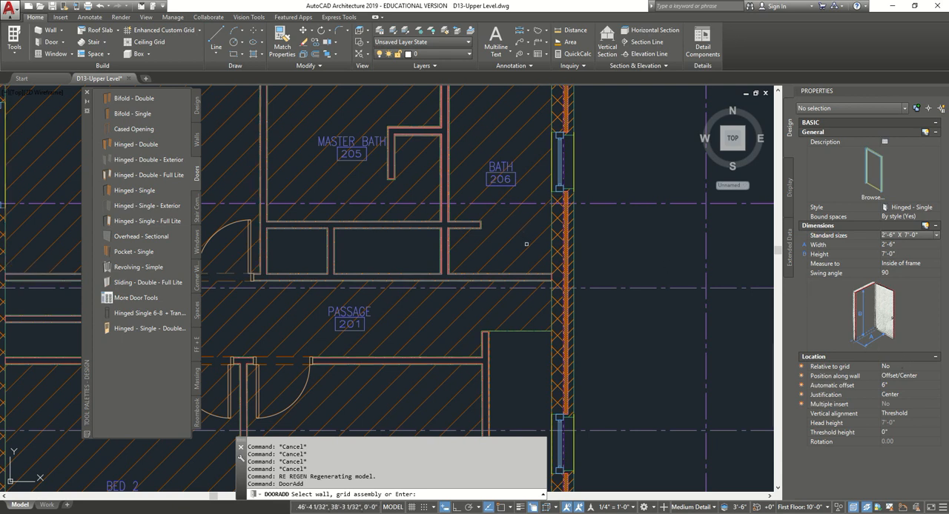
left_click(554, 285)
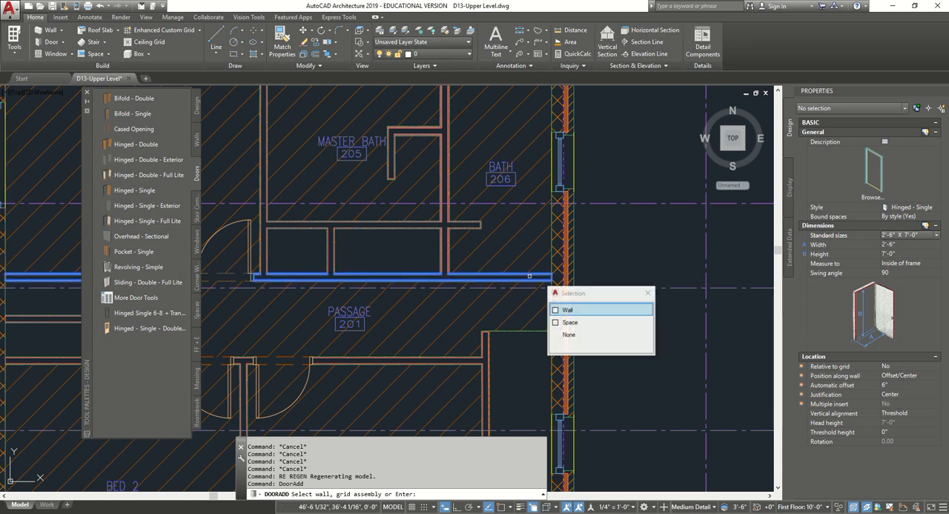
left_click(557, 310)
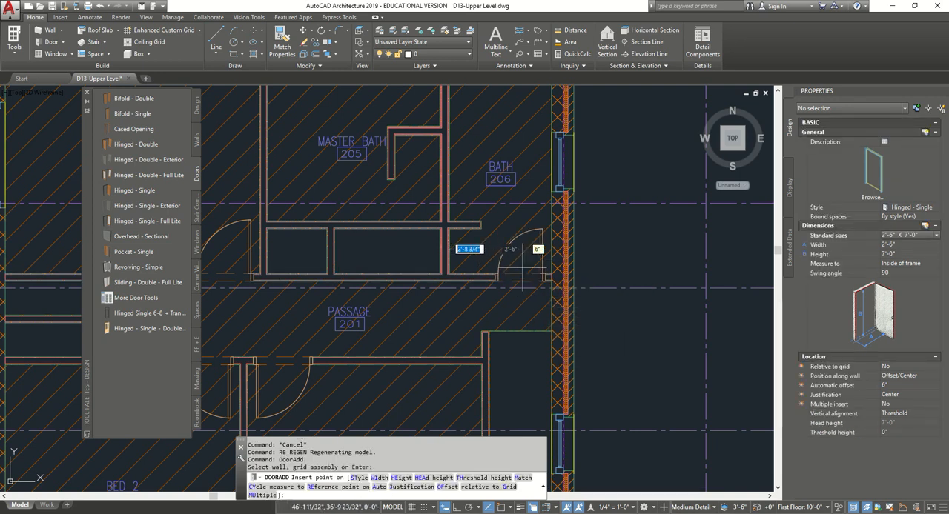
- Insert a matching door between the master bedroom and master bath, 6" from the closet wall and swinging into the master bath
scroll(456, 297, "down", 2)
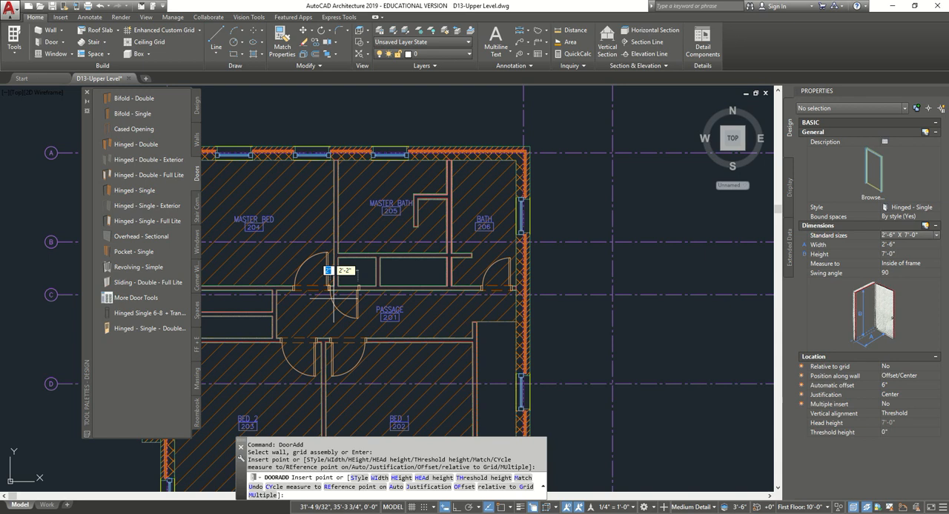
middle_click_drag(475, 311, 548, 328)
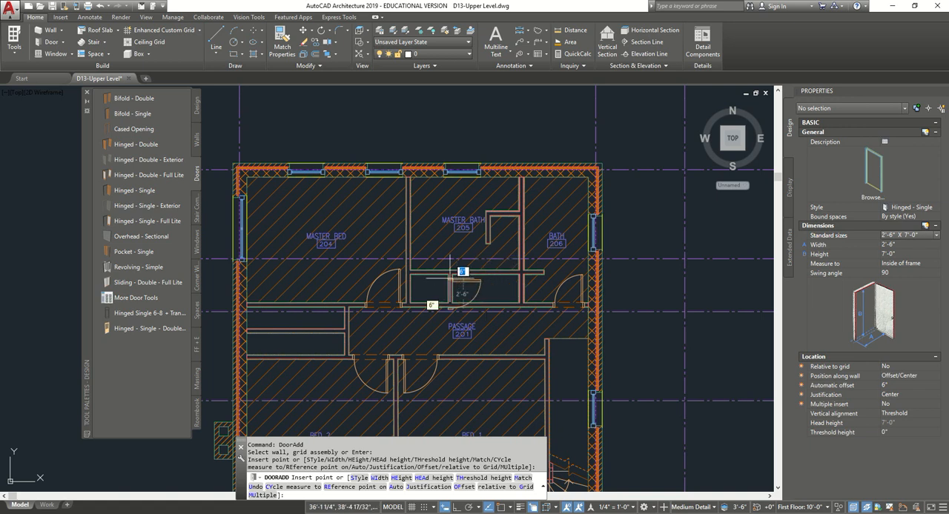
scroll(413, 267, "up", 4)
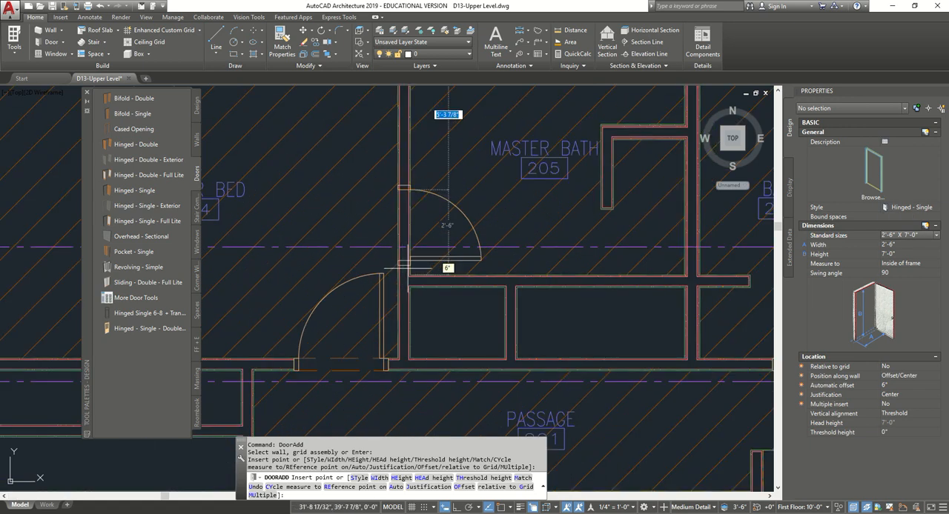
left_click(410, 262)
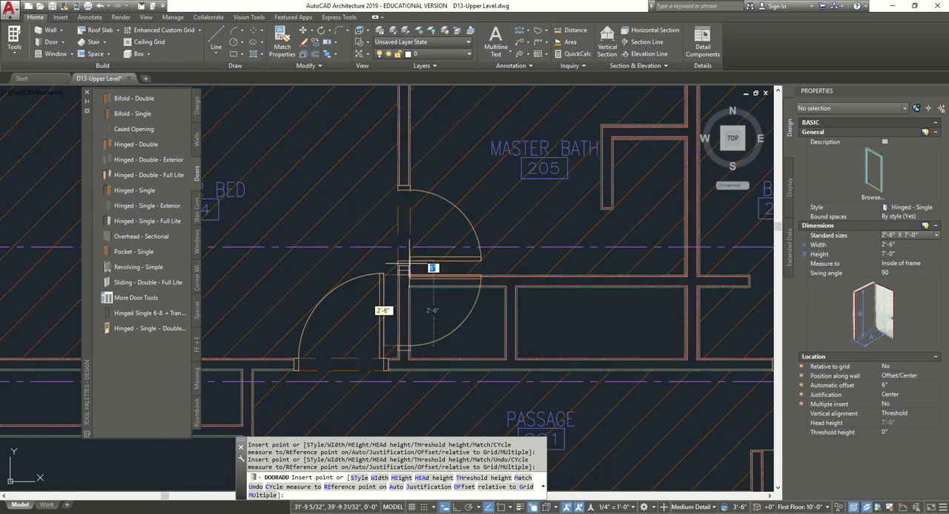
- Insert a matching door centred on the small closet beside the master bedroom door, swinging out into the passage
scroll(315, 299, "down", 4)
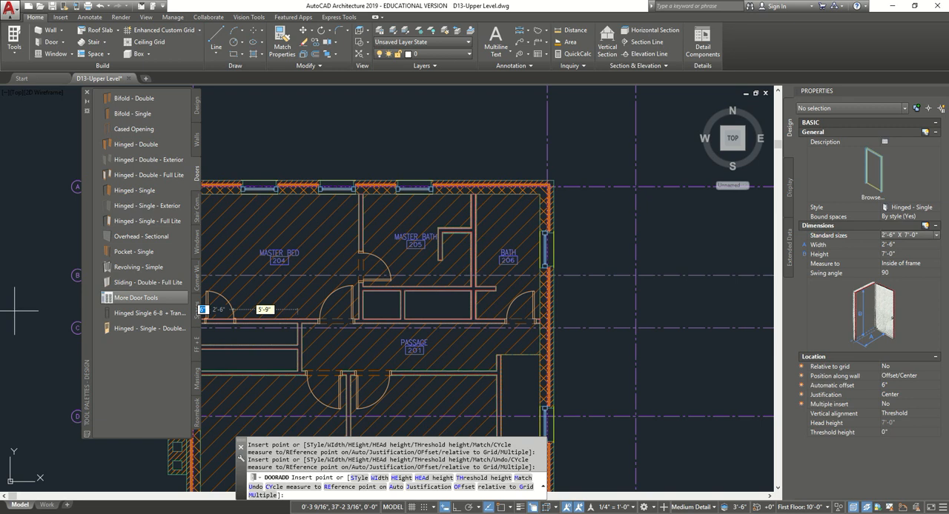
scroll(374, 330, "up", 4)
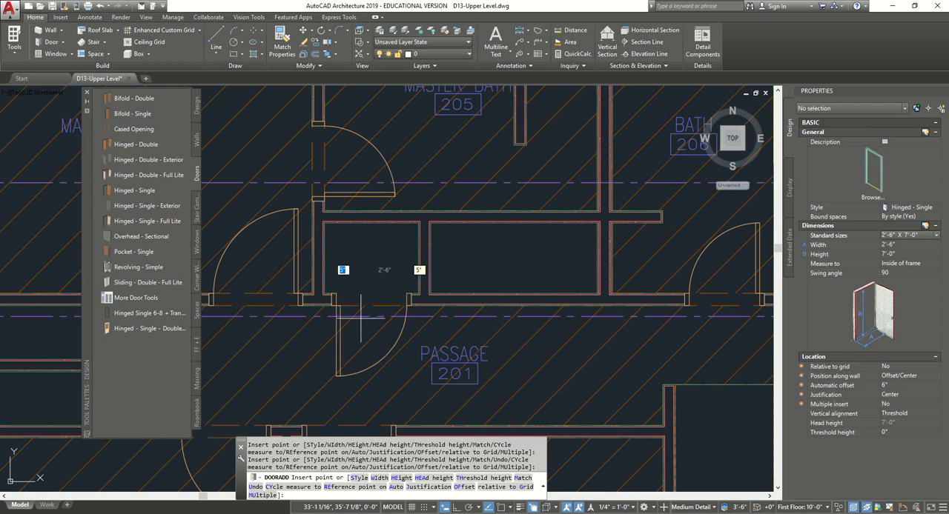
scroll(403, 373, "down", 2)
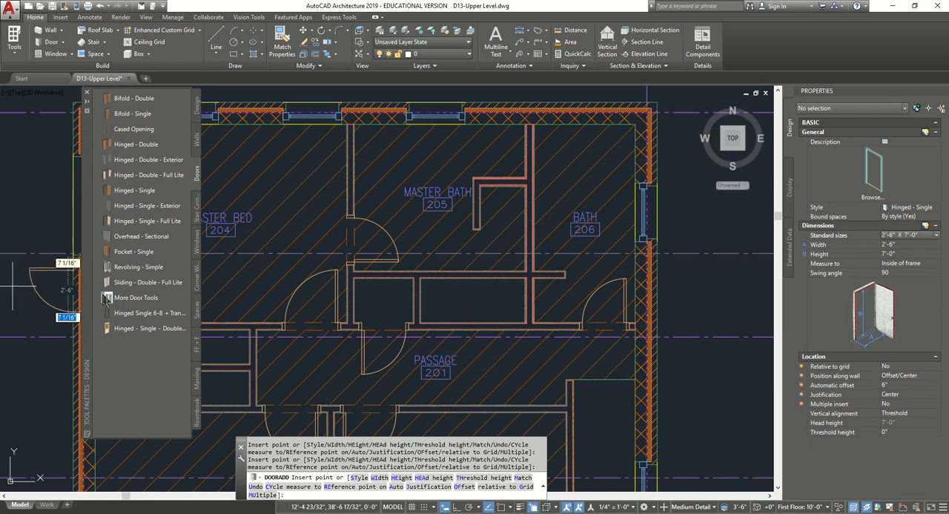
- Open the catalog of additional door tools and search it for "bifold-double-louver"
left_click(174, 308)
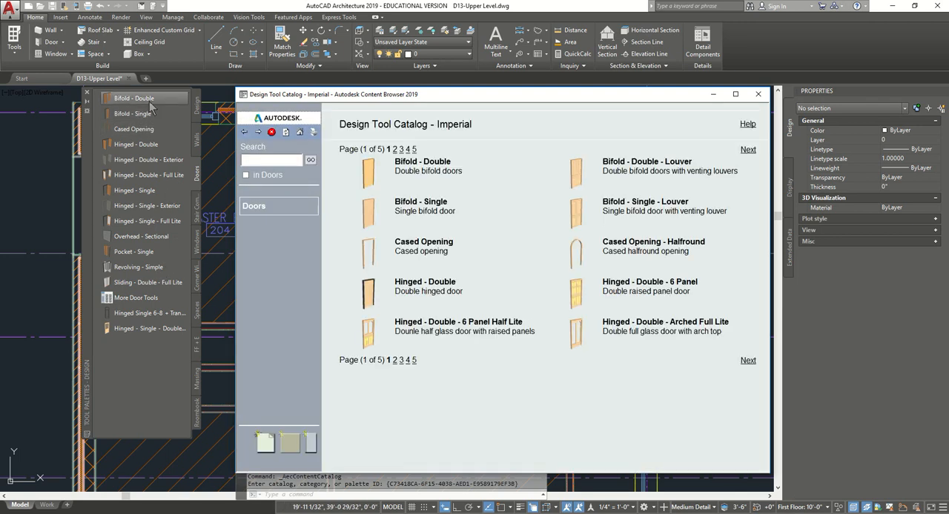
left_click(278, 161)
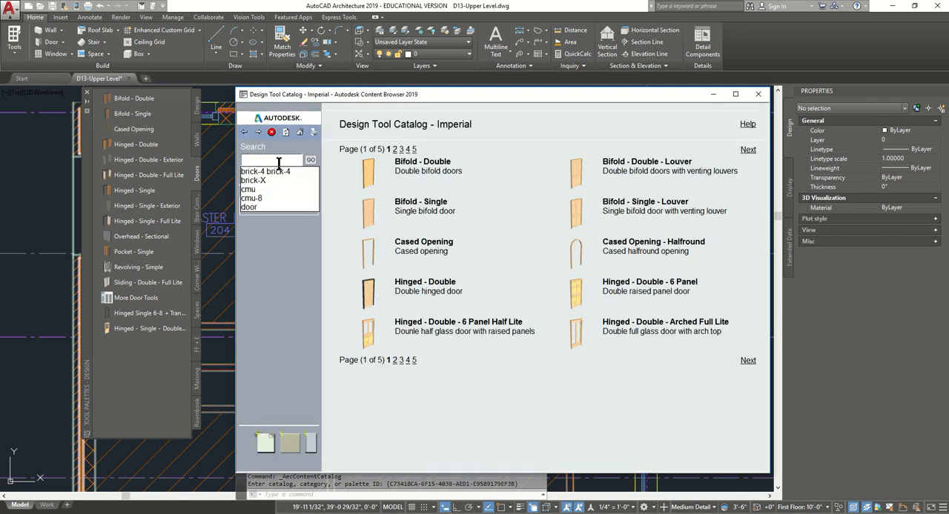
type("bi")
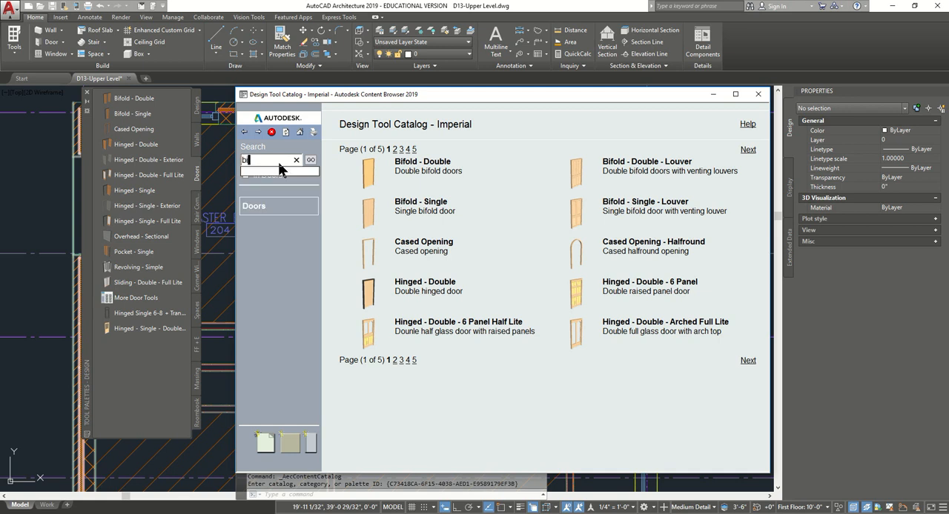
type("fold")
type("-")
type("double-louver")
key("Return")
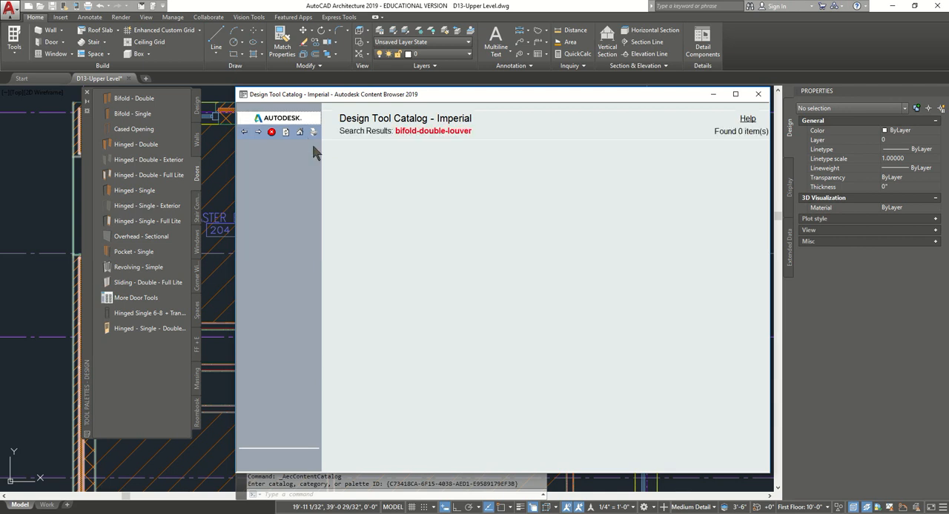
- Shorten the catalog search term to "bifold-double" and search again
left_click(245, 132)
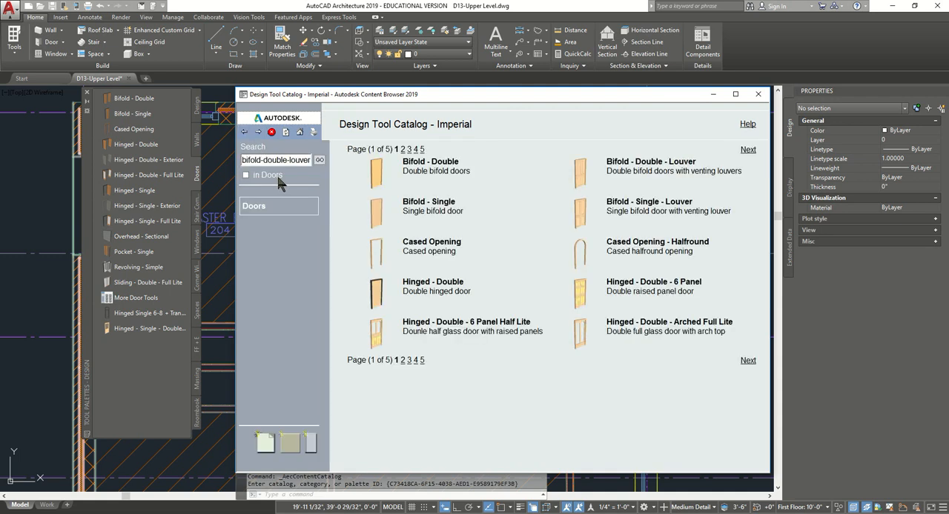
left_click_drag(286, 161, 319, 160)
key("Delete")
left_click(319, 160)
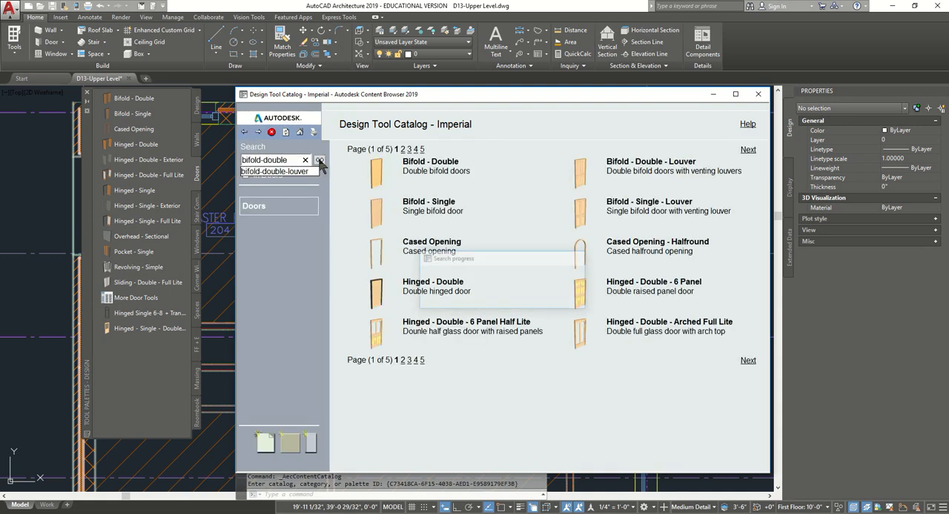
- Return to the catalog's door list and add Bifold - Double - Louver to the door tool palette
left_click(244, 132)
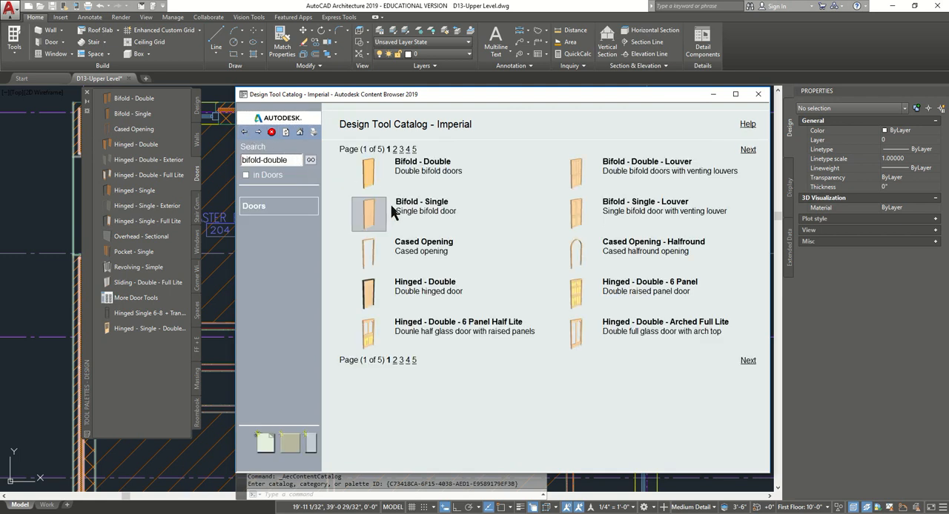
right_click(585, 172)
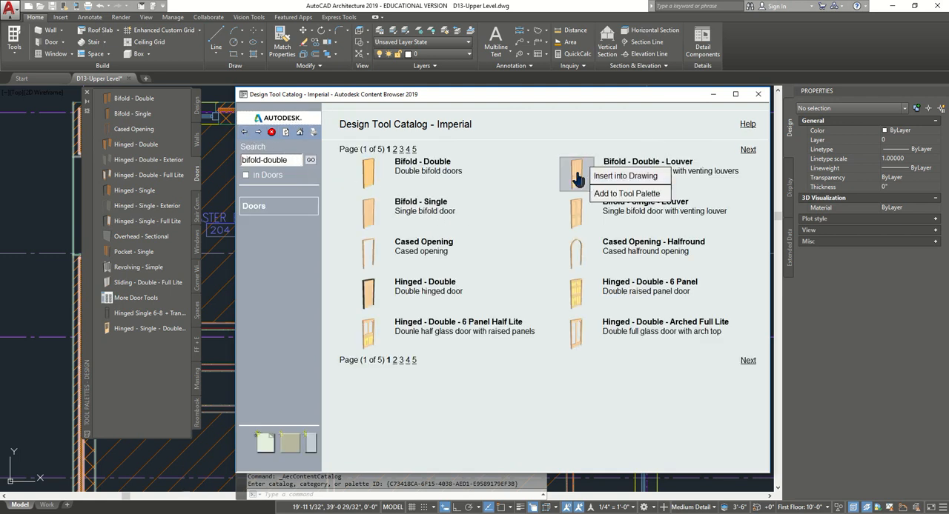
left_click(627, 194)
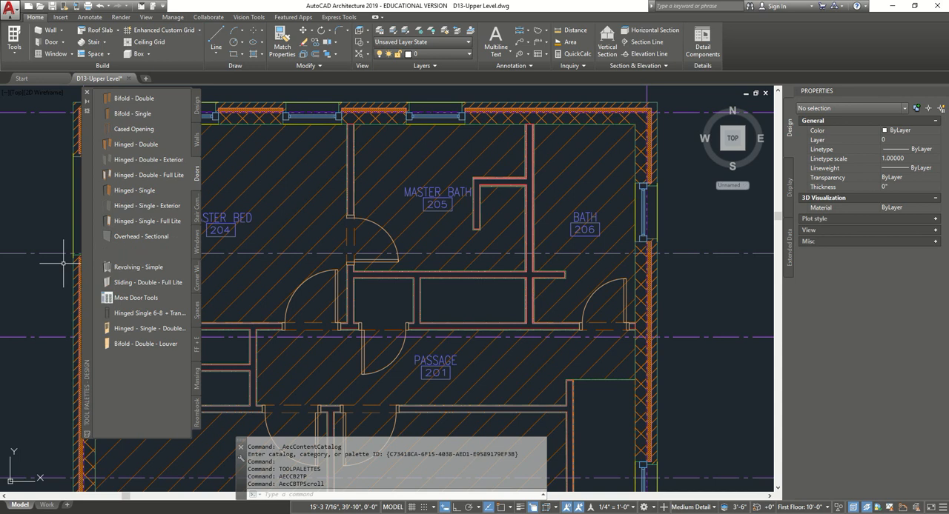
- Insert a 5'-8" X 7'-0" Bifold - Double - Louver door centred on the wide closet below the master bath, folding into the passage
left_click(152, 346)
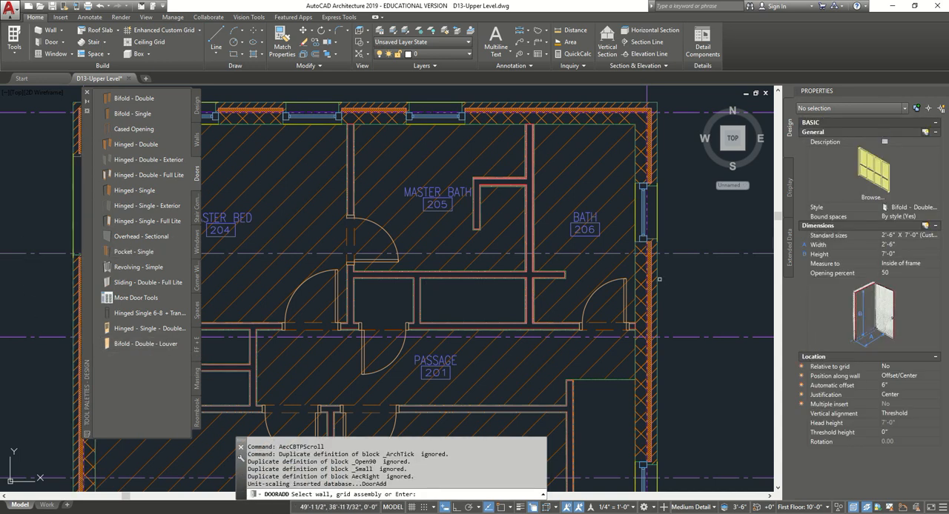
left_click(931, 237)
left_click(935, 235)
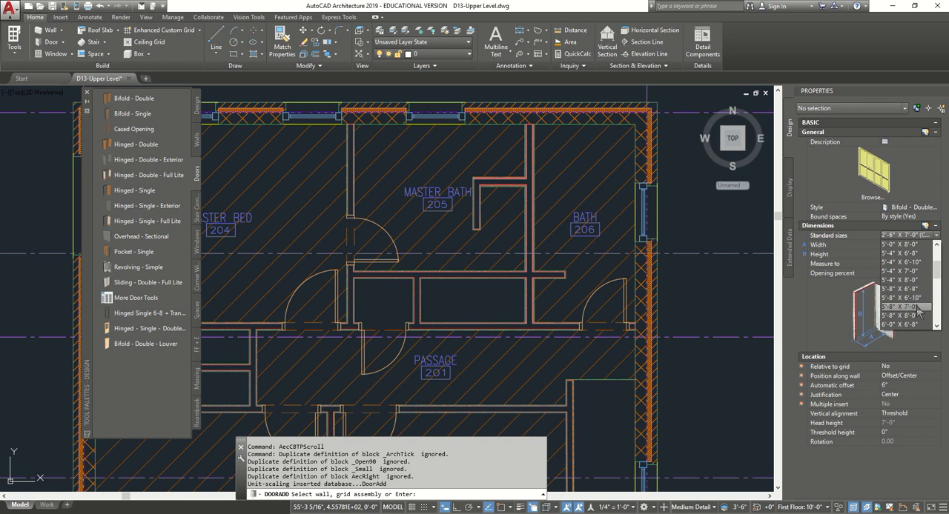
left_click(913, 307)
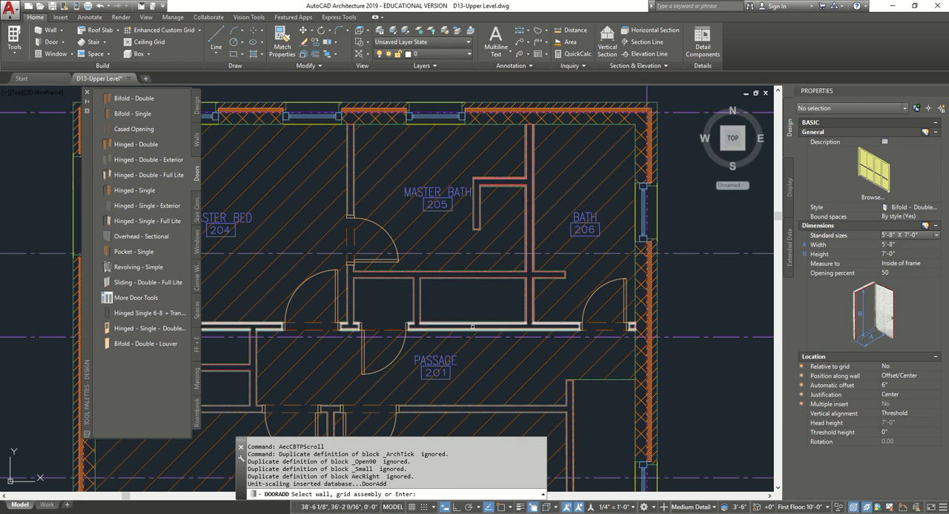
left_click(477, 324)
left_click(558, 368)
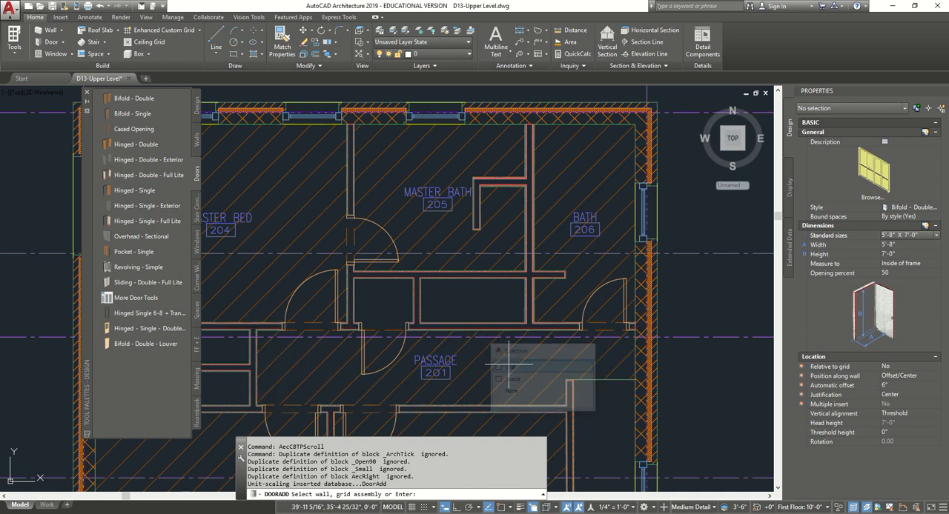
left_click(474, 330)
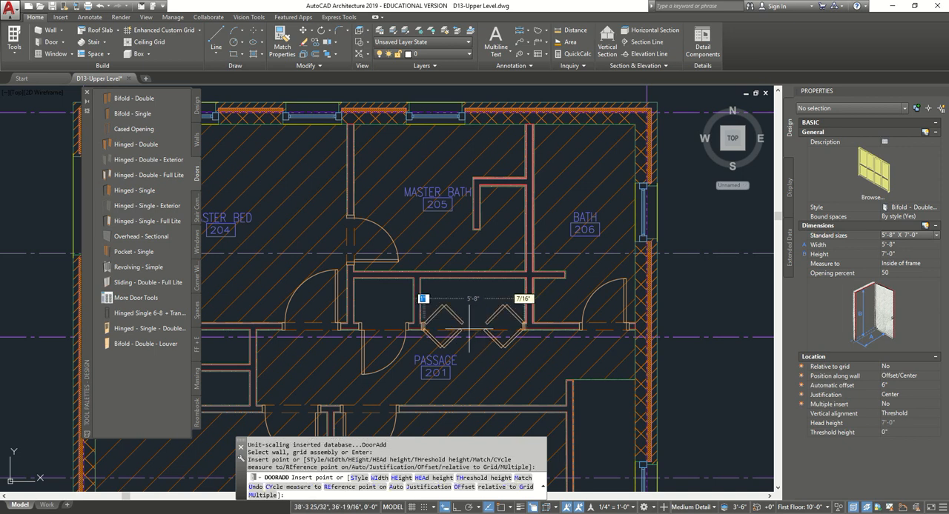
- Insert matching bifold doors centred on the two stacked closets, one folding into Bed 2 and one into the master bedroom, and end the command
scroll(309, 387, "down", 2)
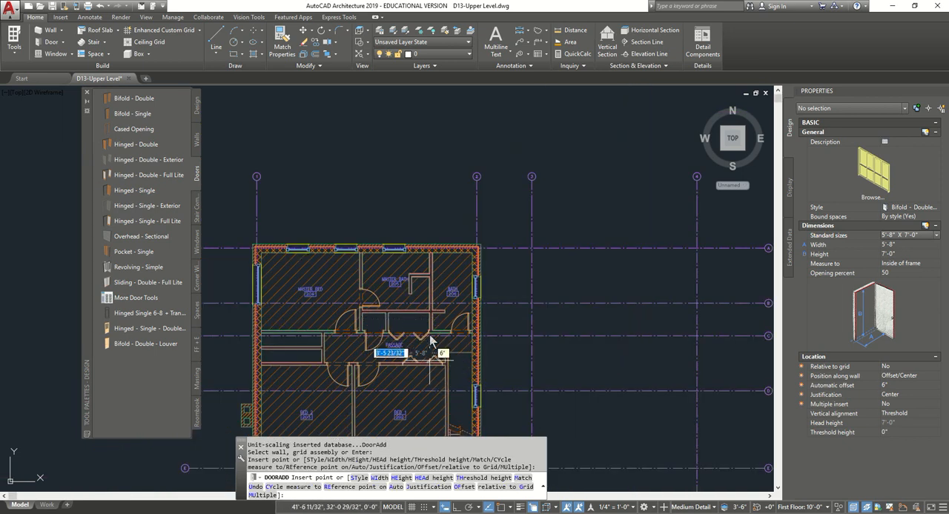
scroll(274, 374, "up", 4)
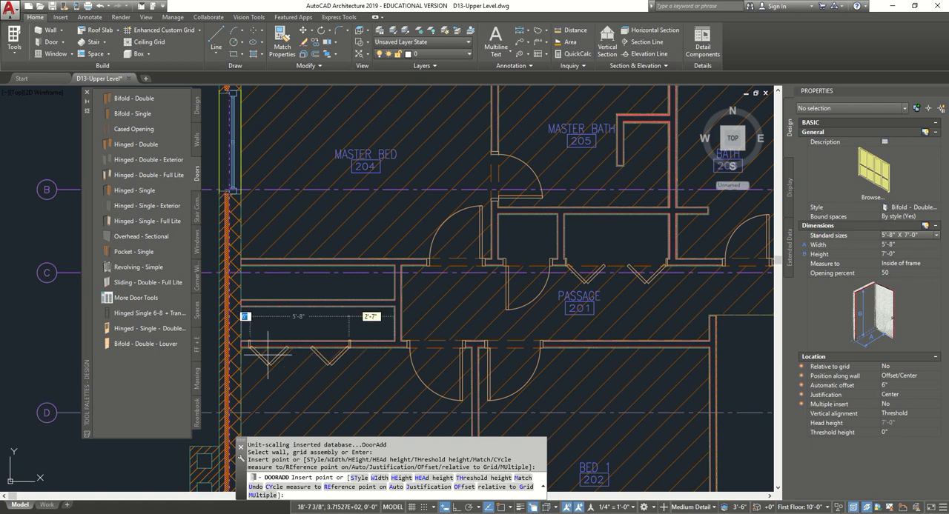
left_click(318, 348)
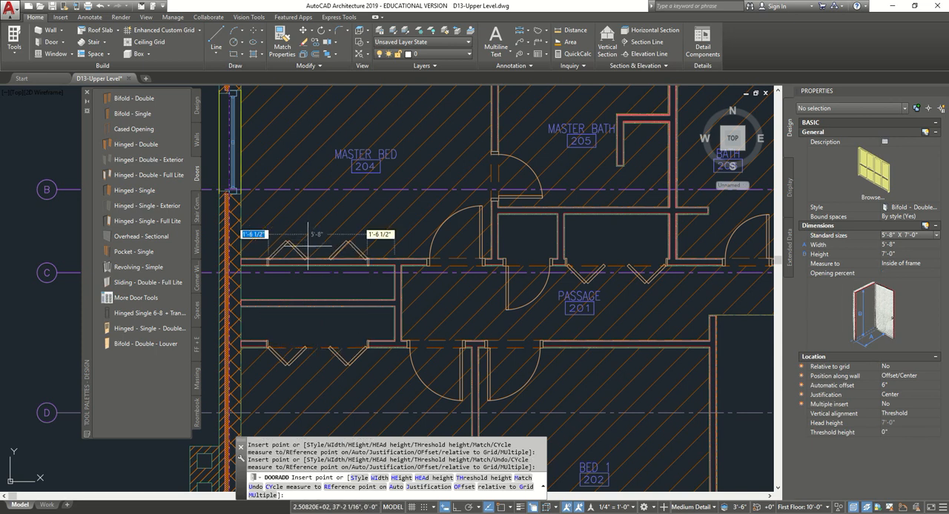
left_click(311, 254)
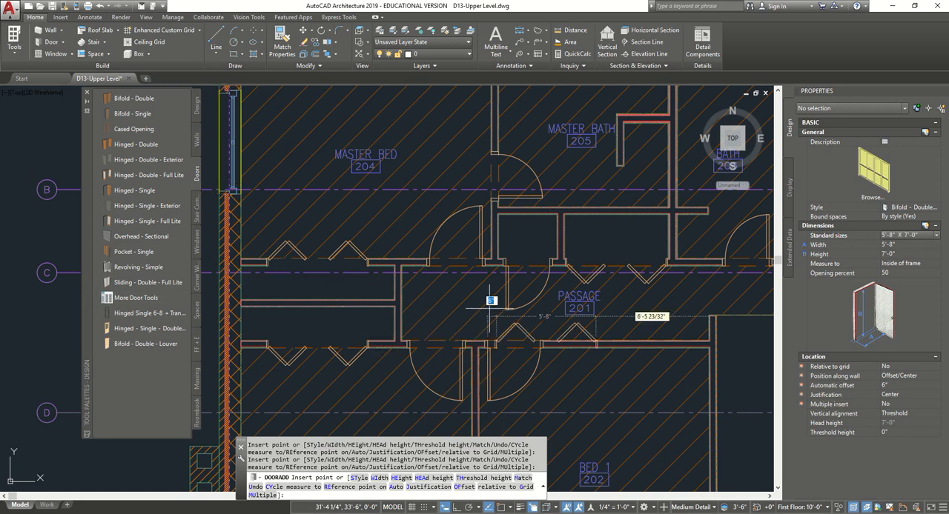
key("Escape")
- Regenerate the model to refresh the floor plan with its new doors
scroll(483, 313, "down", 8)
scroll(413, 323, "up", 2)
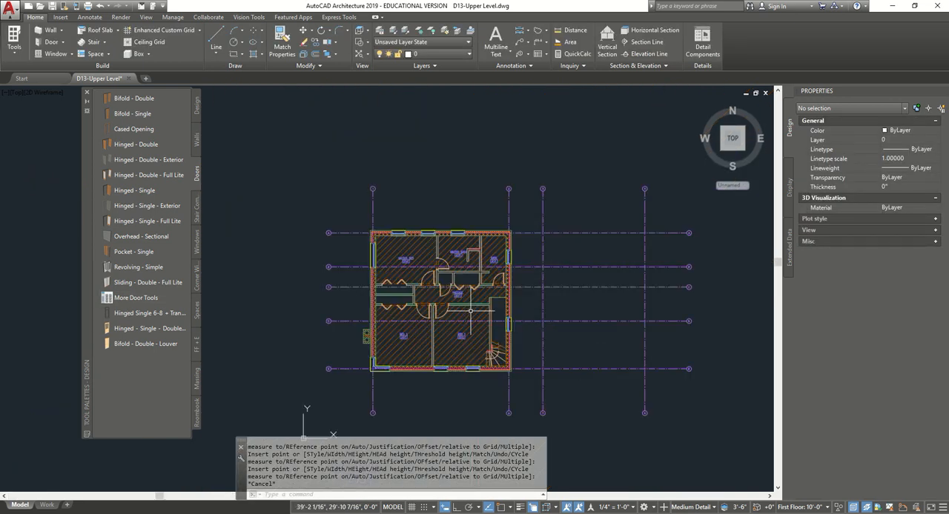
middle_click_drag(414, 324, 413, 311)
type("re")
key("Return")
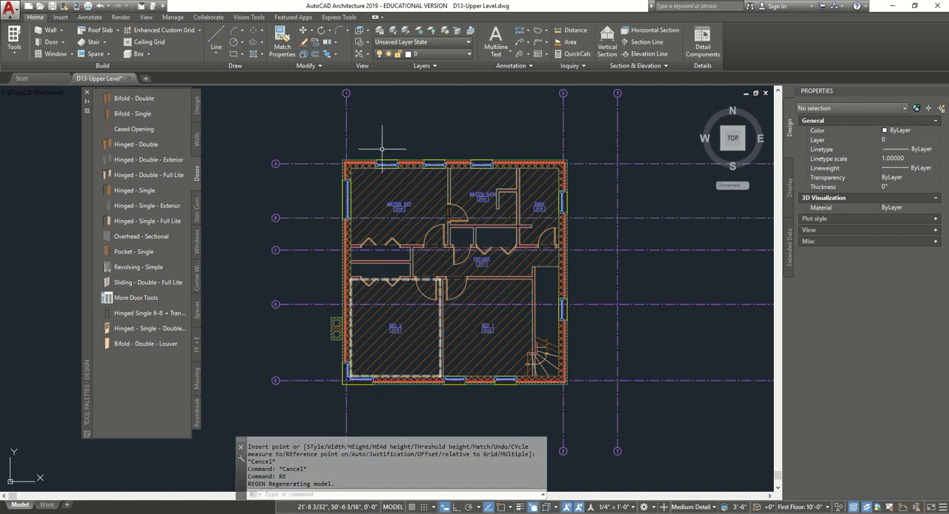
- Save the upper level drawing and turn selection cycling off
scroll(488, 247, "up", 2)
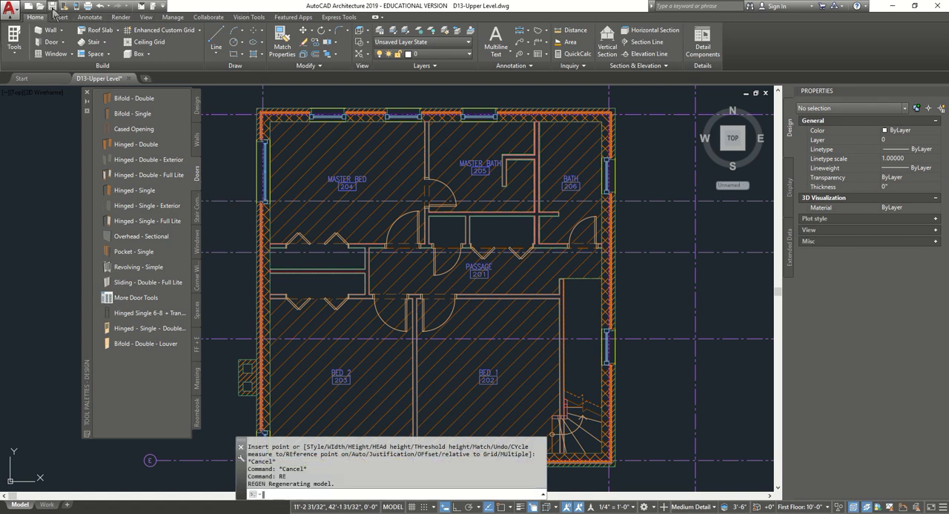
key("ctrl+s")
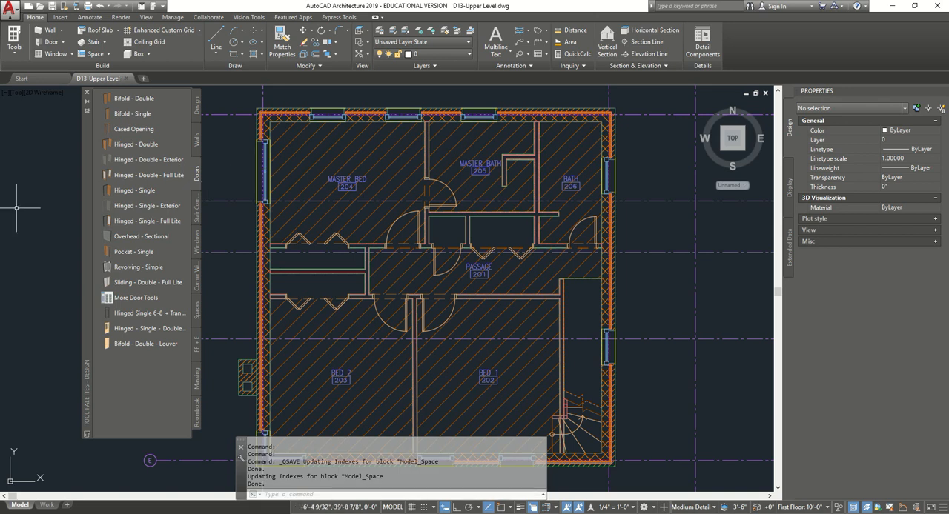
scroll(519, 226, "down", 2)
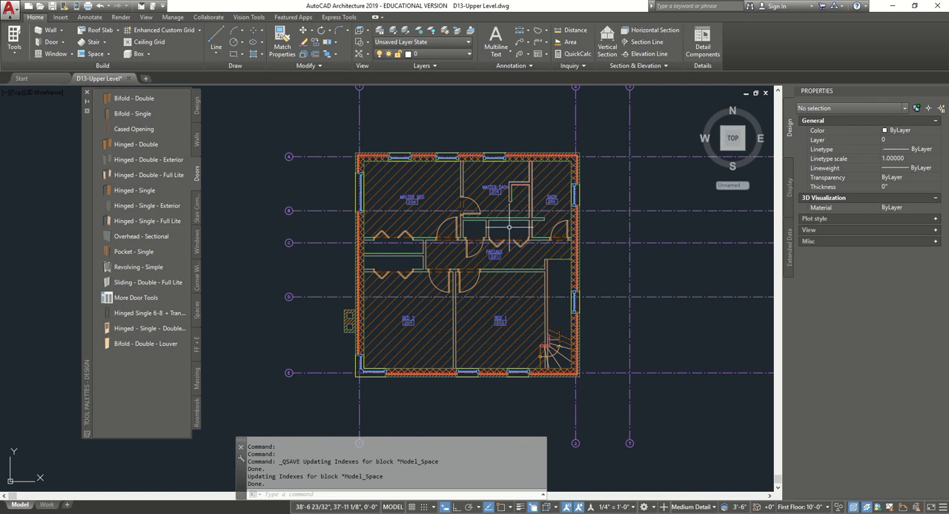
key("Escape")
key("ctrl+w")
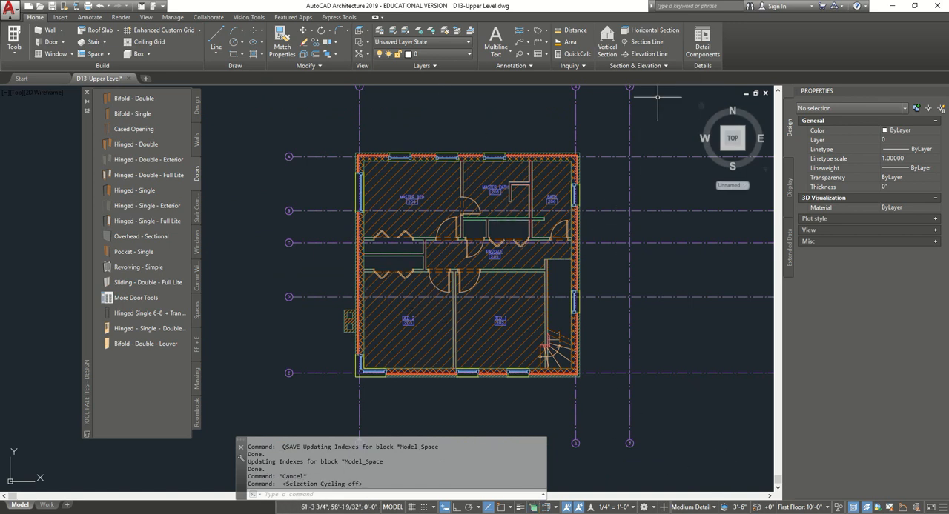
- Inspect the upper level's doors, walls and stair in the 3D home view and return to the plan view
left_click(702, 110)
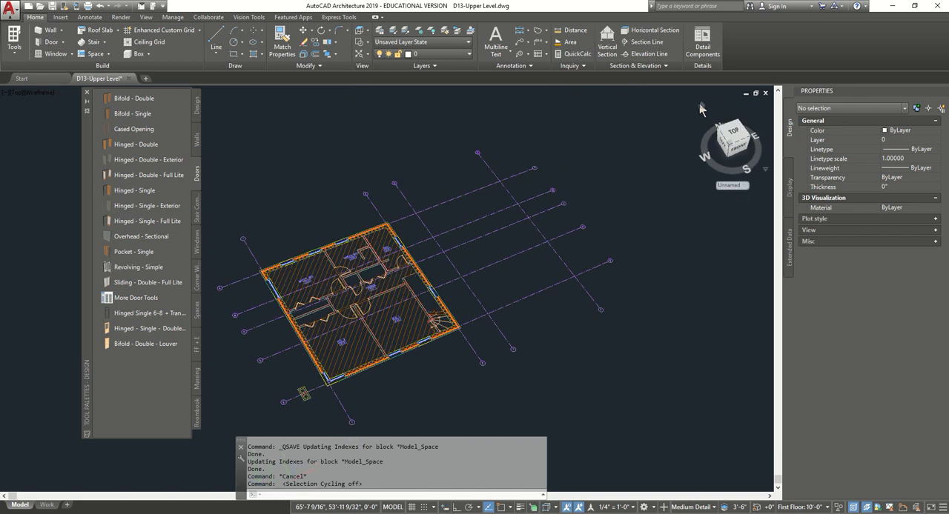
middle_click_drag(473, 275, 537, 224)
left_click(65, 93)
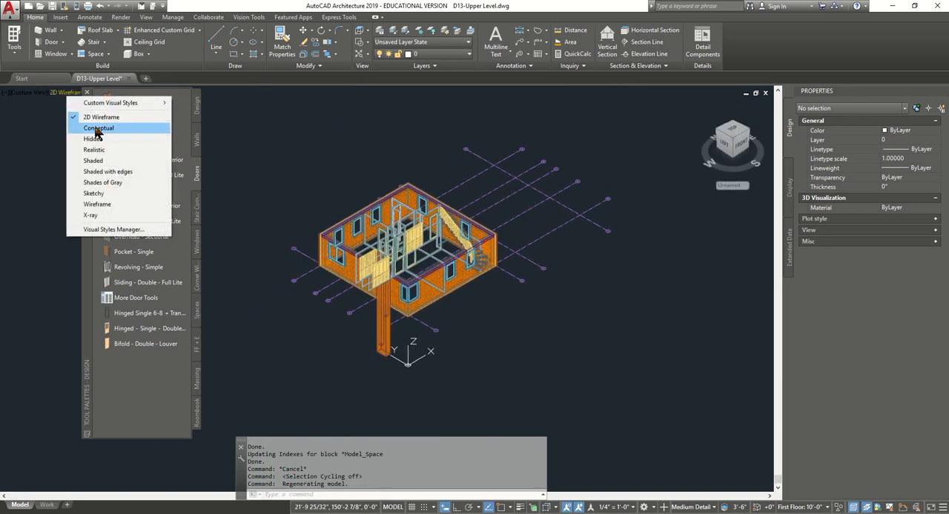
left_click(630, 155)
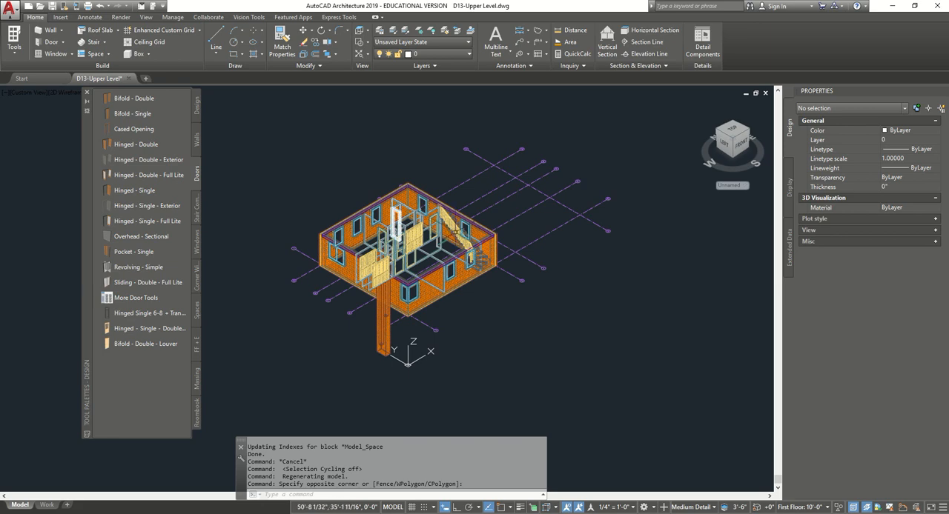
scroll(461, 232, "up", 4)
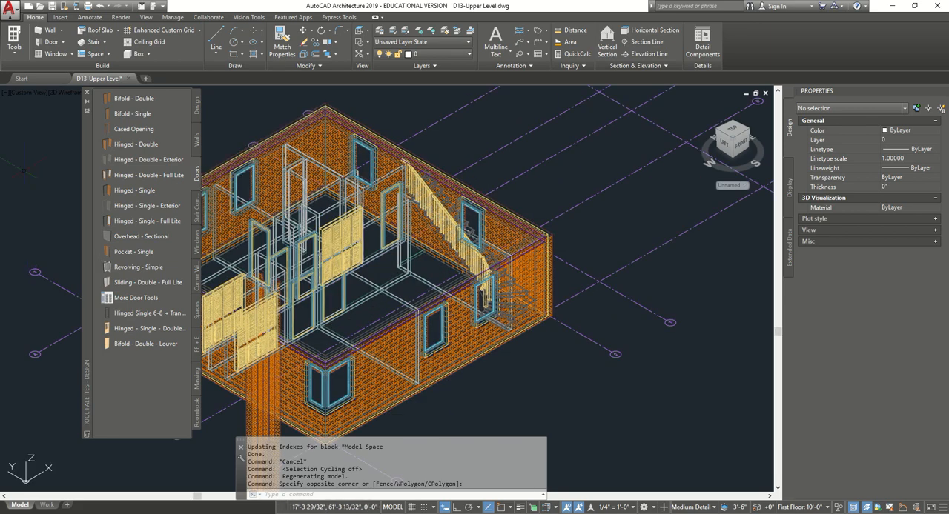
left_click(734, 132)
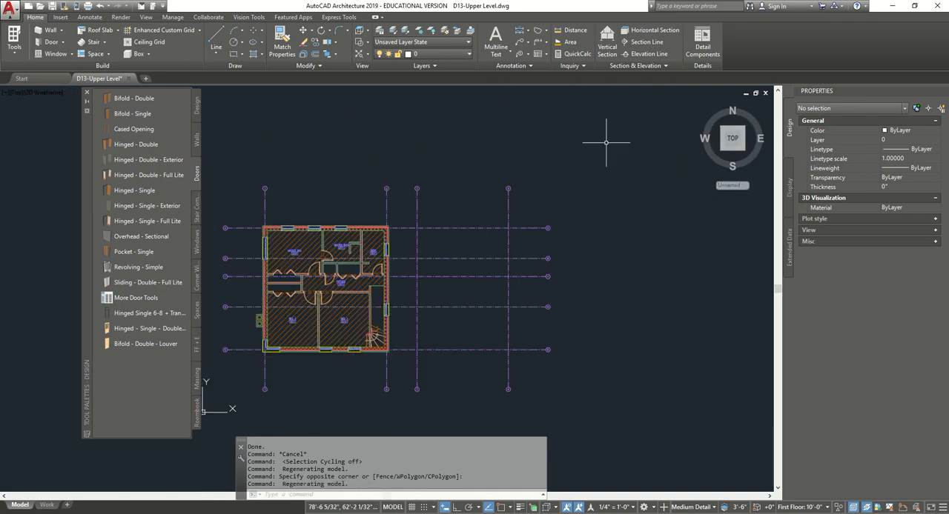
- In the 3D home view, copy and assign the staircase's style, naming the copy Concrete (Upper Level)
left_click(701, 108)
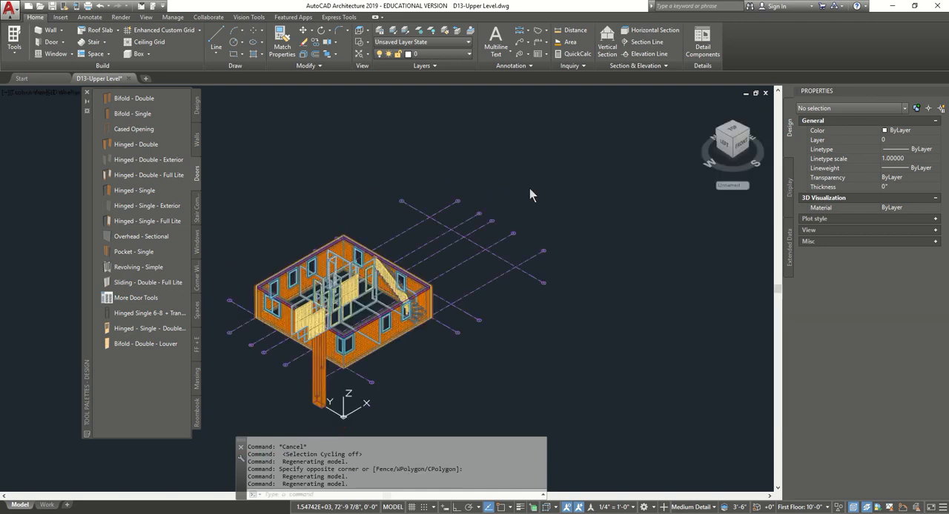
scroll(319, 295, "up", 4)
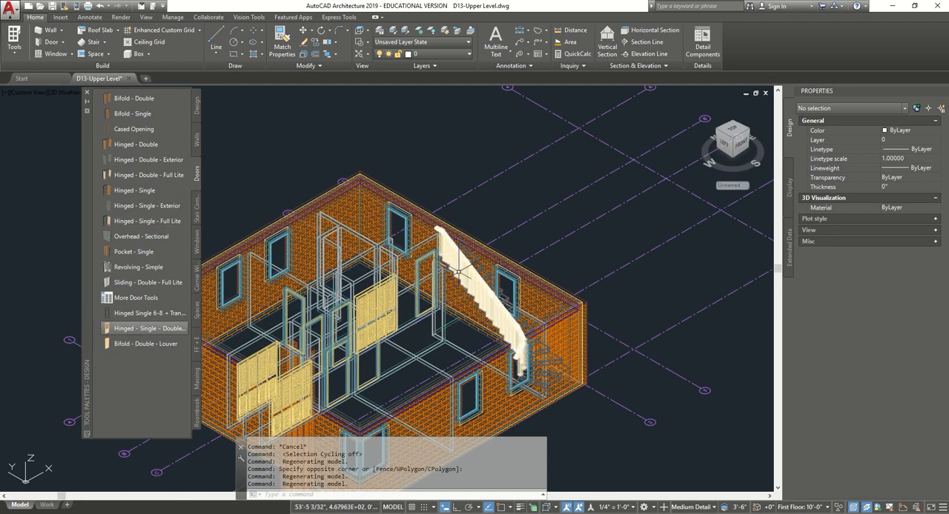
scroll(457, 261, "up", 3)
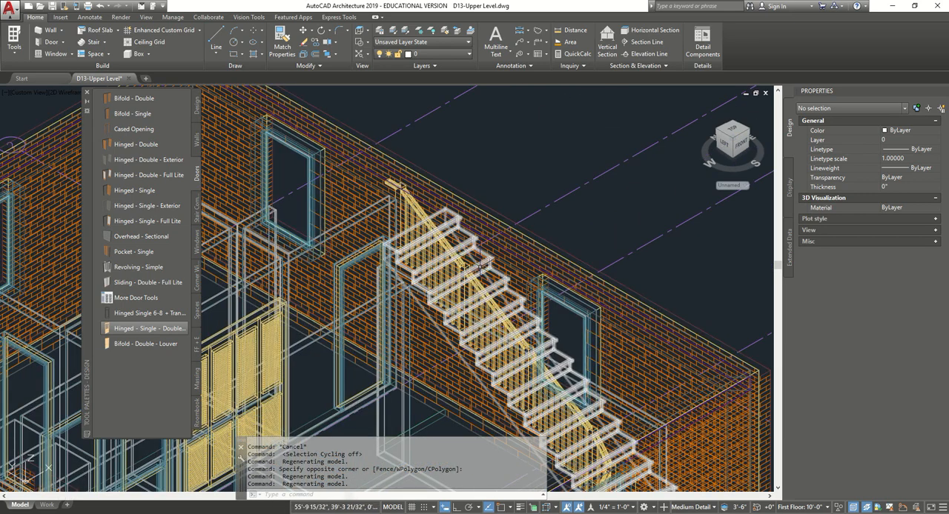
left_click(480, 265)
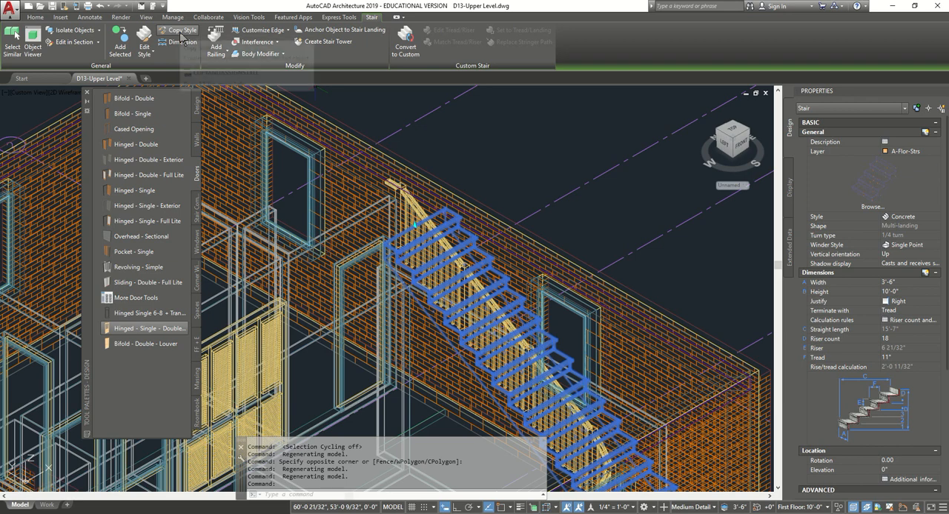
left_click(181, 38)
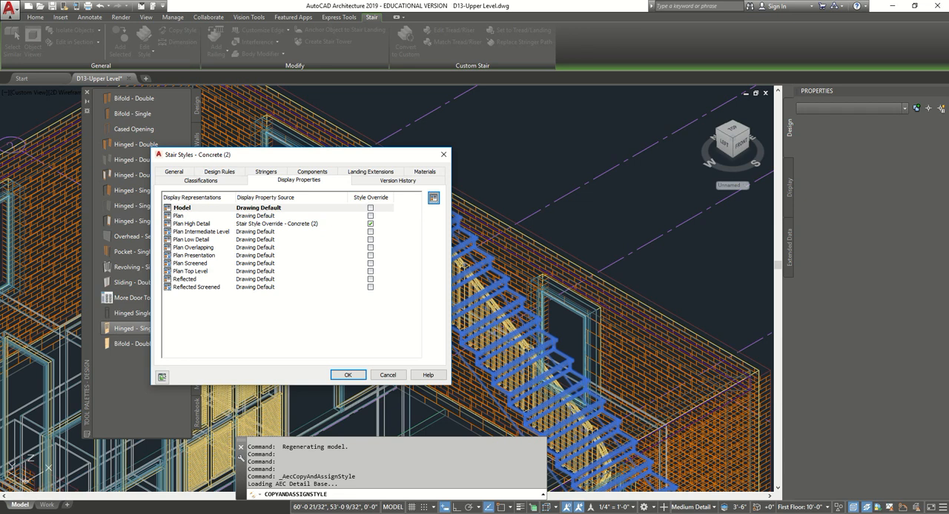
left_click(170, 173)
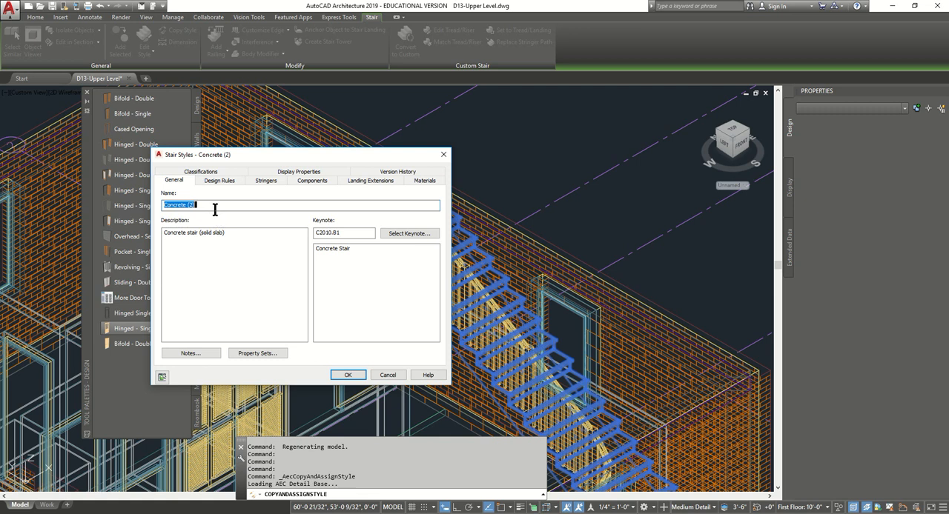
left_click_drag(191, 206, 206, 206)
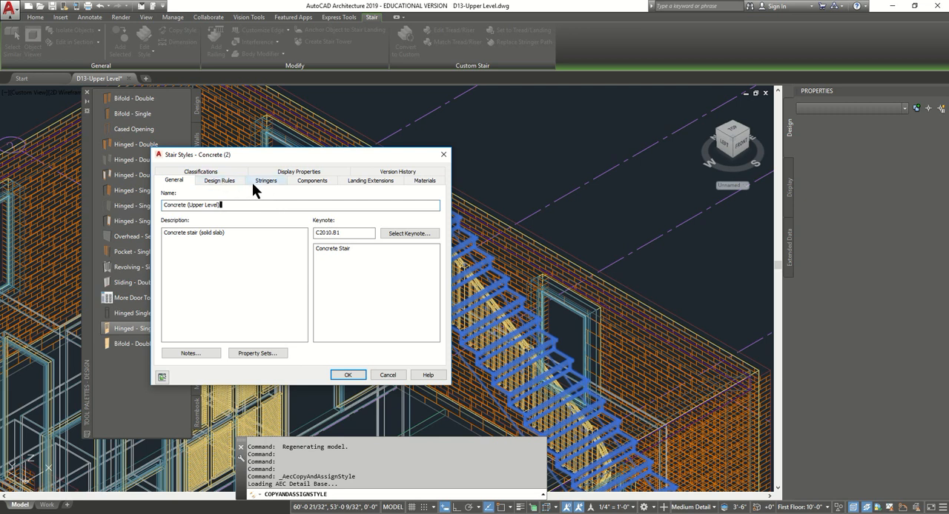
- Override the stair style's Model display, hiding the Stringer, Tread, Landing and Riser components, and deselect the stair
left_click(304, 172)
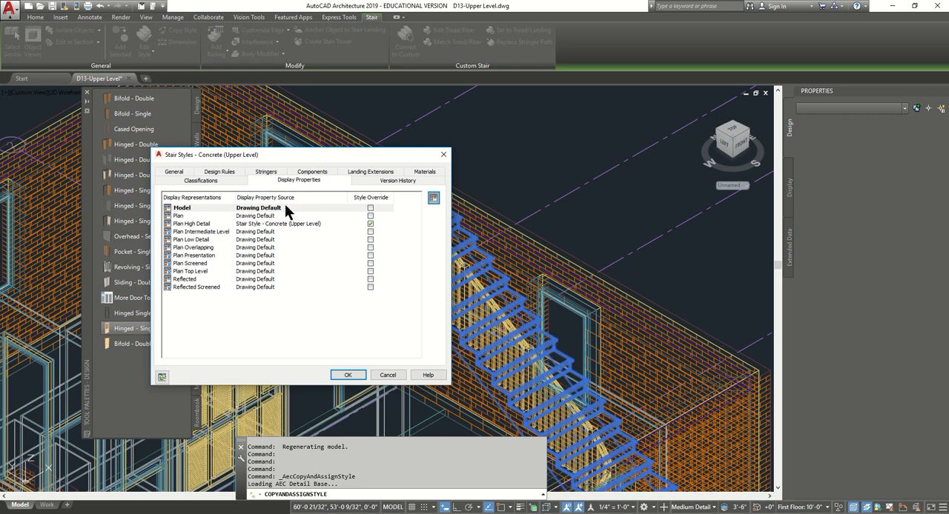
left_click(370, 209)
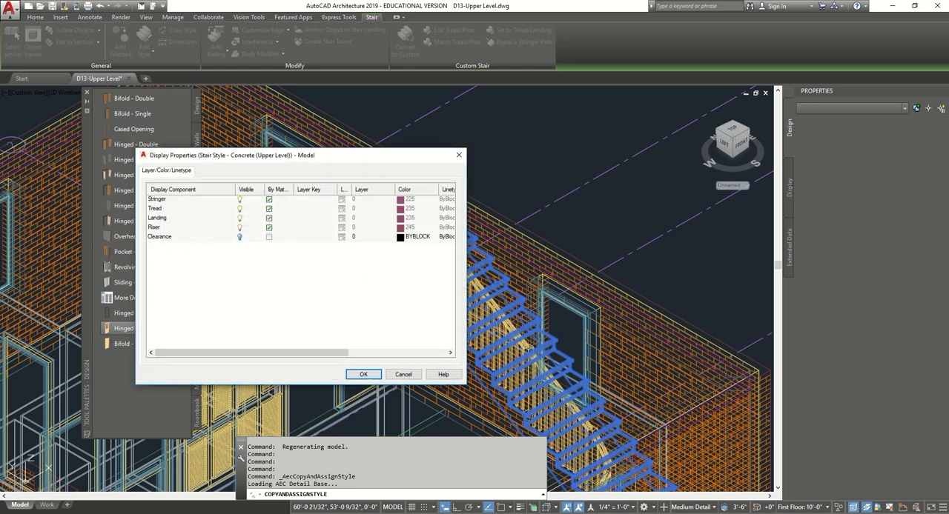
left_click(240, 199)
left_click(239, 209)
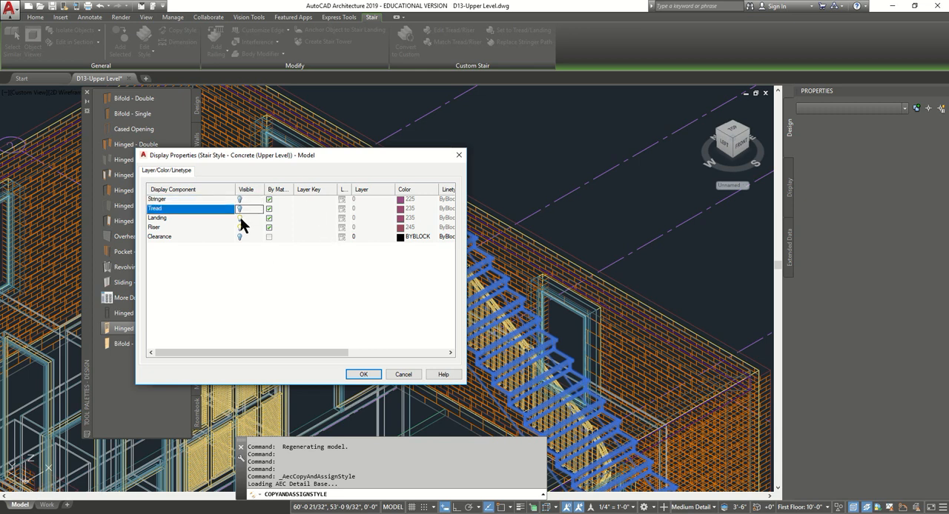
left_click(239, 218)
left_click(240, 227)
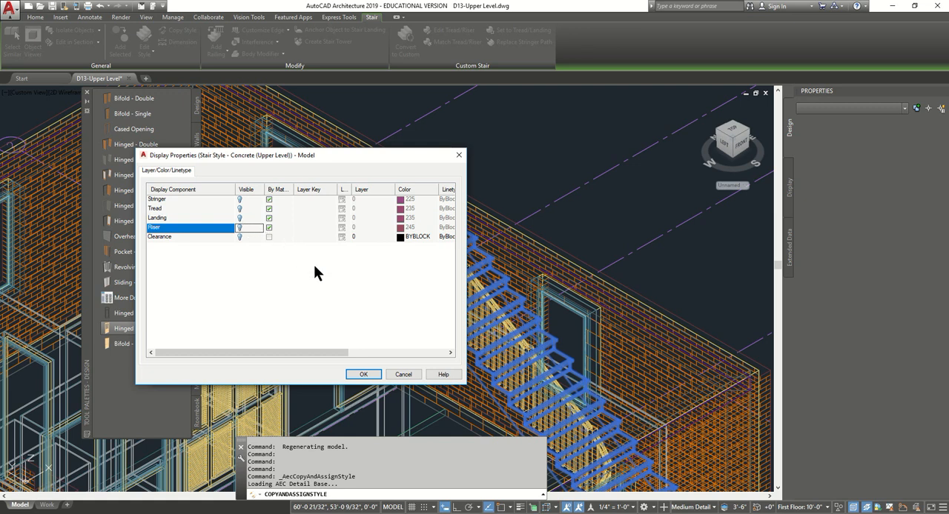
left_click(362, 371)
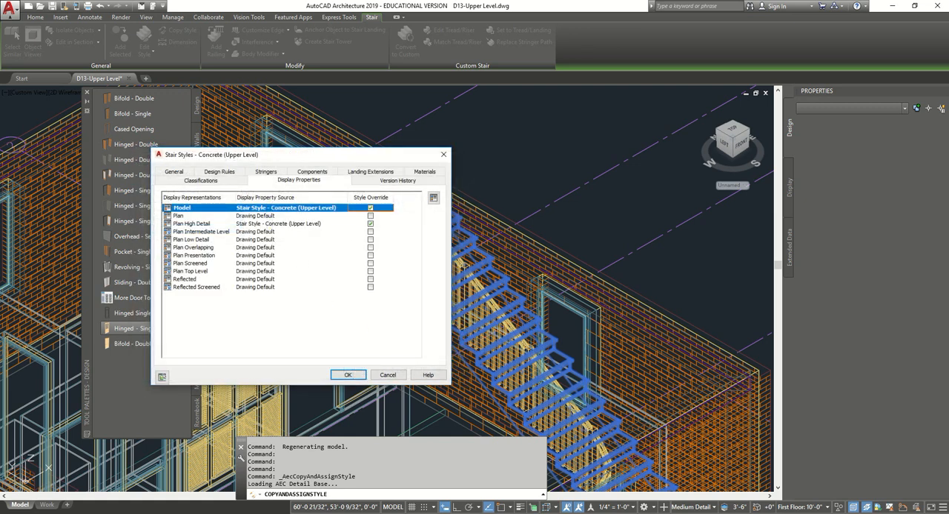
left_click(348, 374)
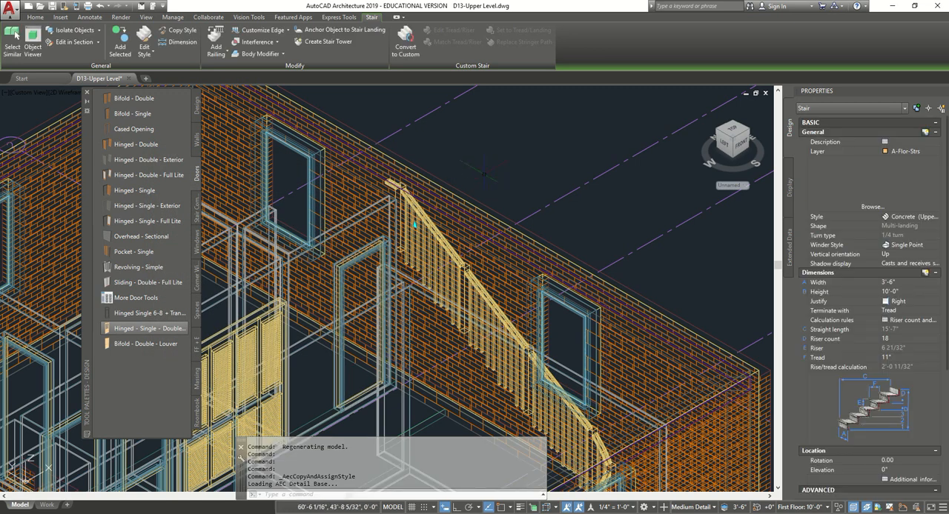
key("Escape")
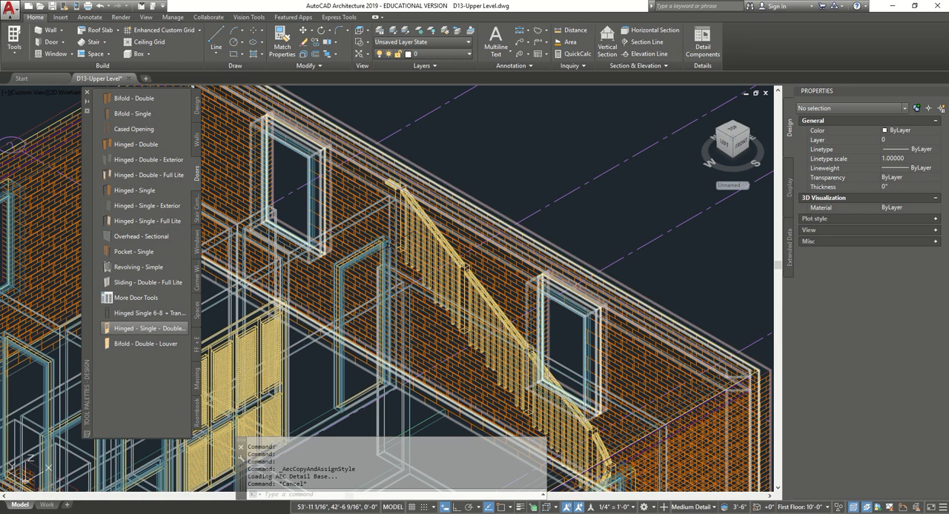
- Copy and assign the stair railing's style, naming the copy Guardrail - Rect. Balusters + Cap 02 (Upper Level)
left_click(428, 227)
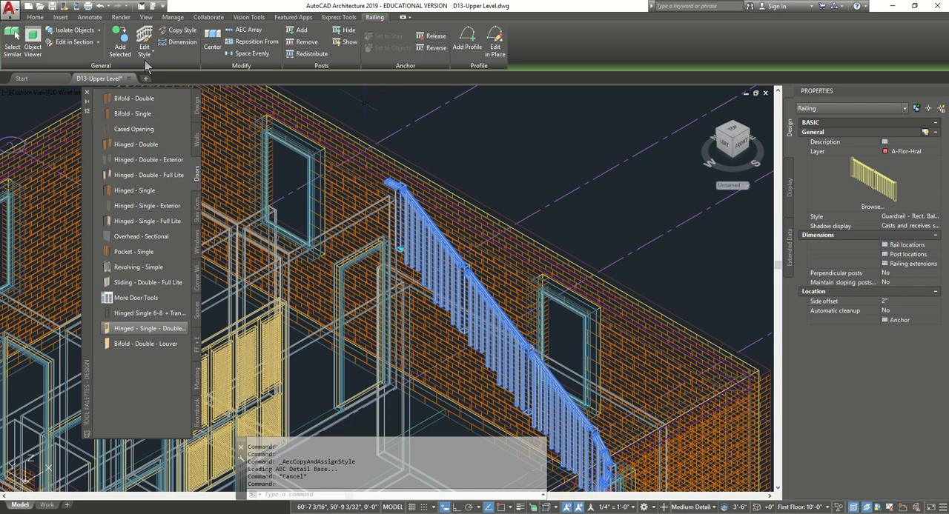
left_click(172, 31)
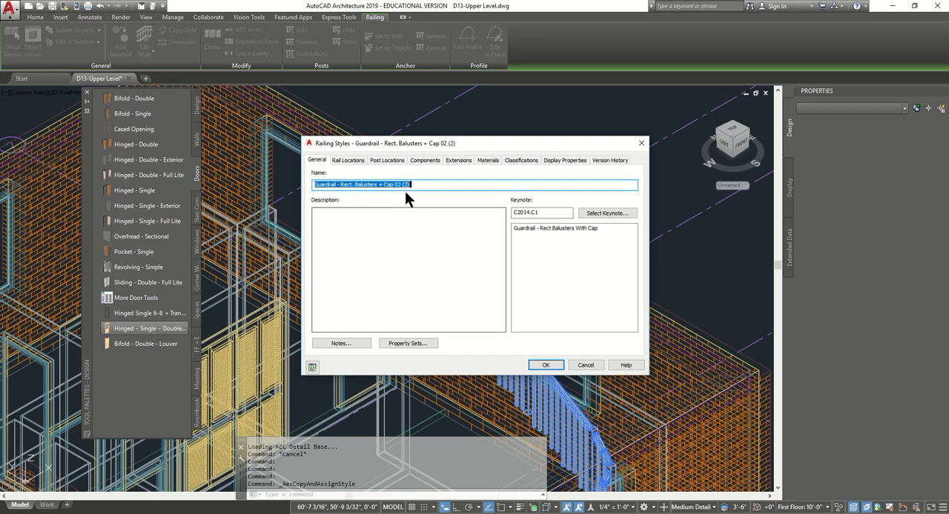
left_click_drag(403, 184, 409, 186)
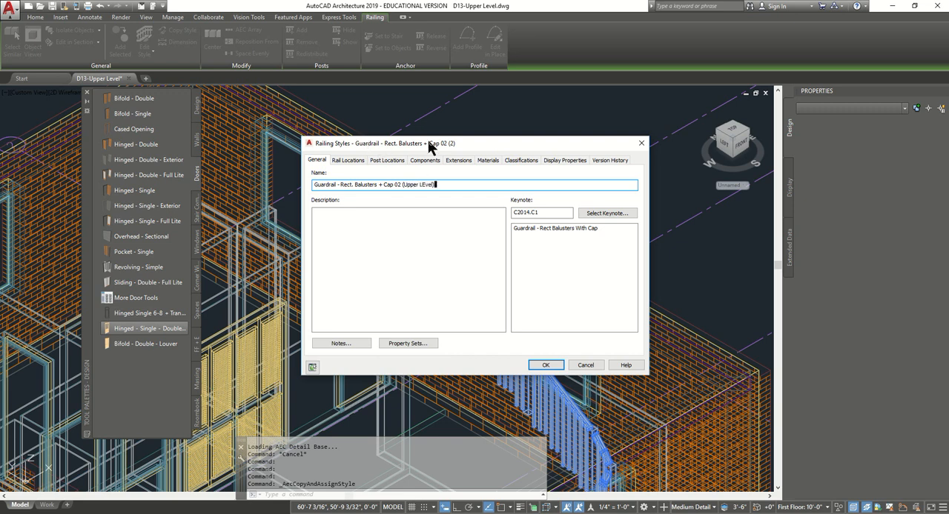
key("BackSpace")
type("e")
- Override the railing style's Model display, hiding all components from Guardrail through Baluster
left_click(548, 366)
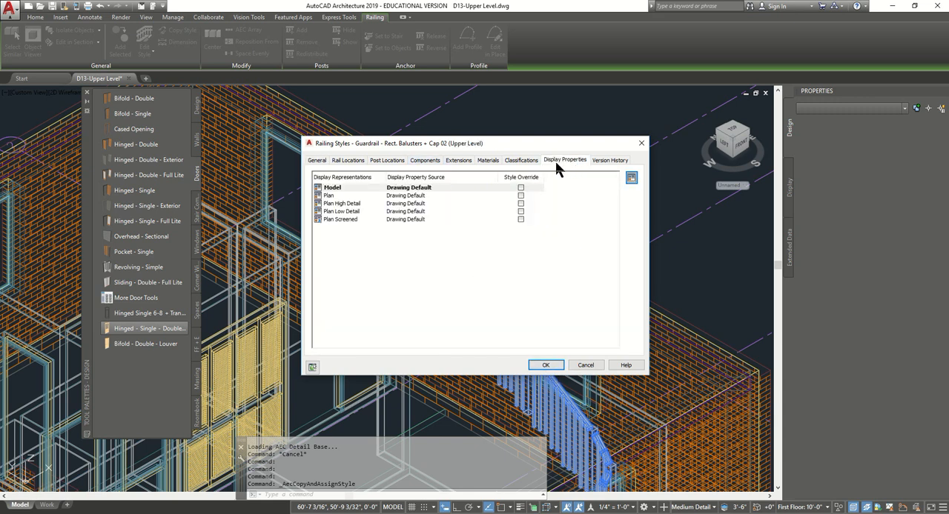
left_click(520, 188)
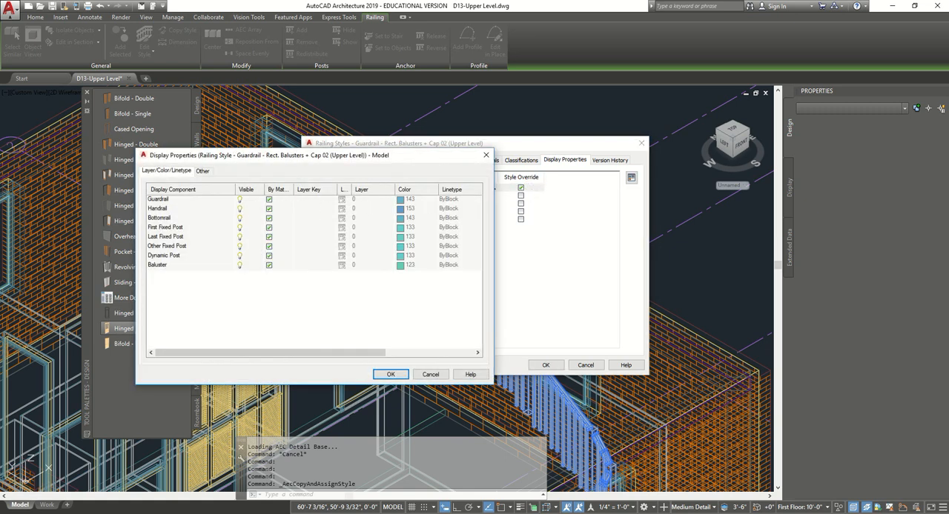
left_click(210, 201)
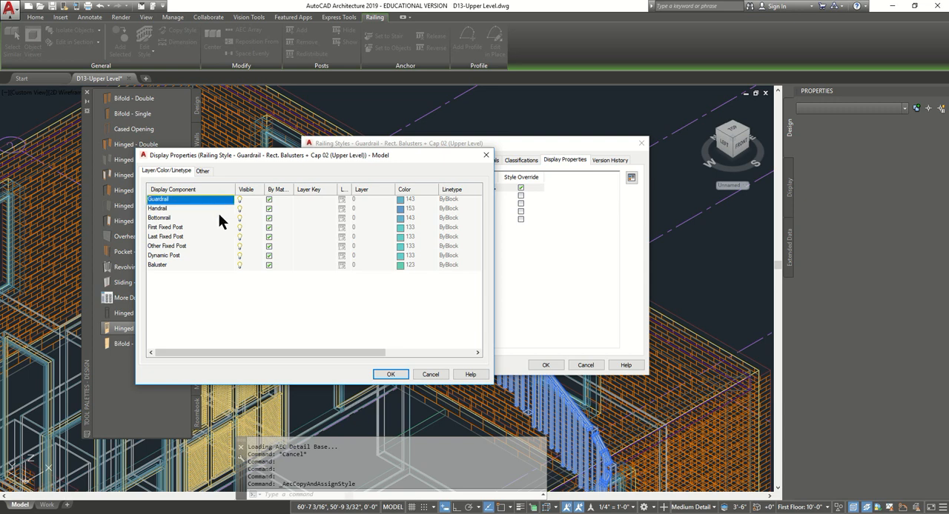
left_click(203, 266, "shift")
left_click(239, 264)
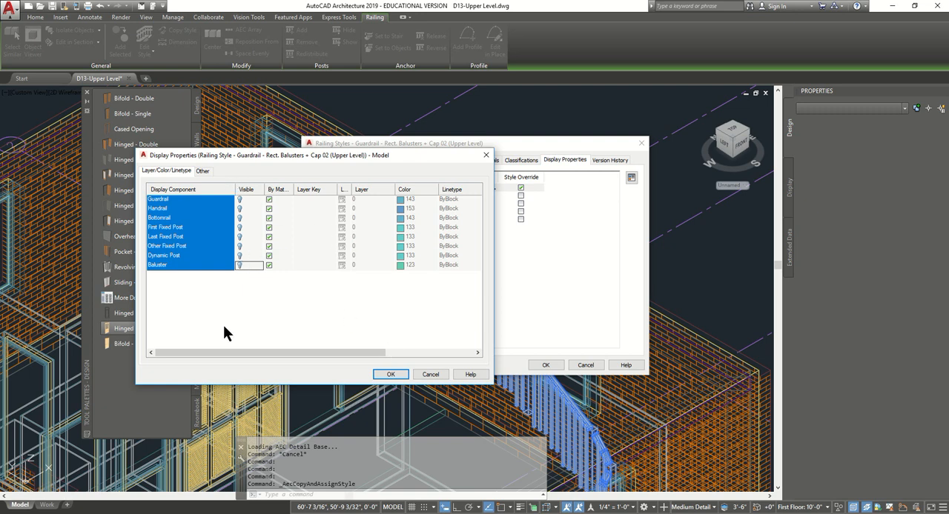
left_click(389, 375)
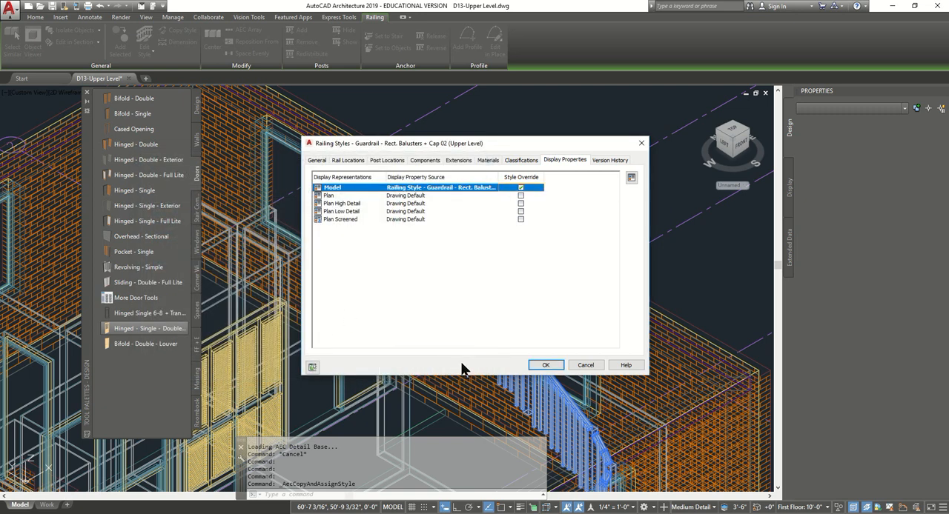
left_click(545, 365)
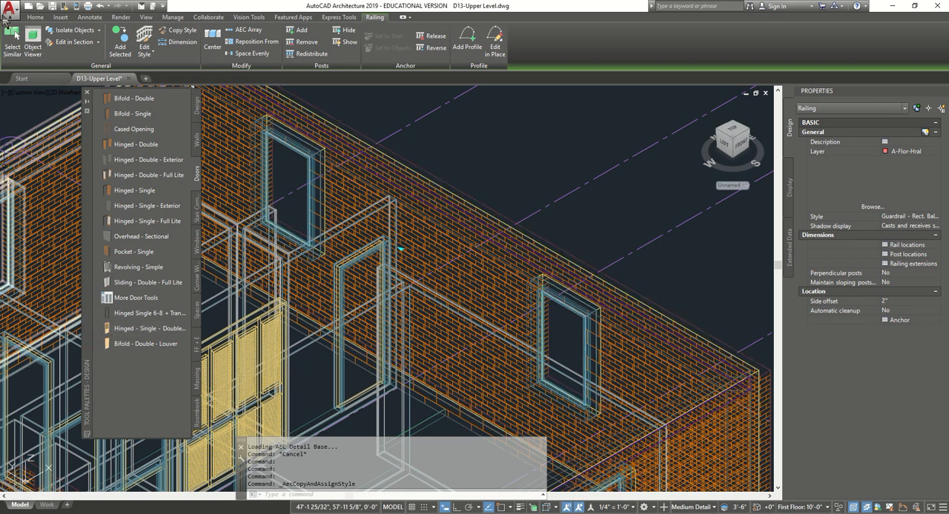
- Check the stair and railing in the top plan view and in the 3D home view
left_click(30, 98)
left_click(46, 116)
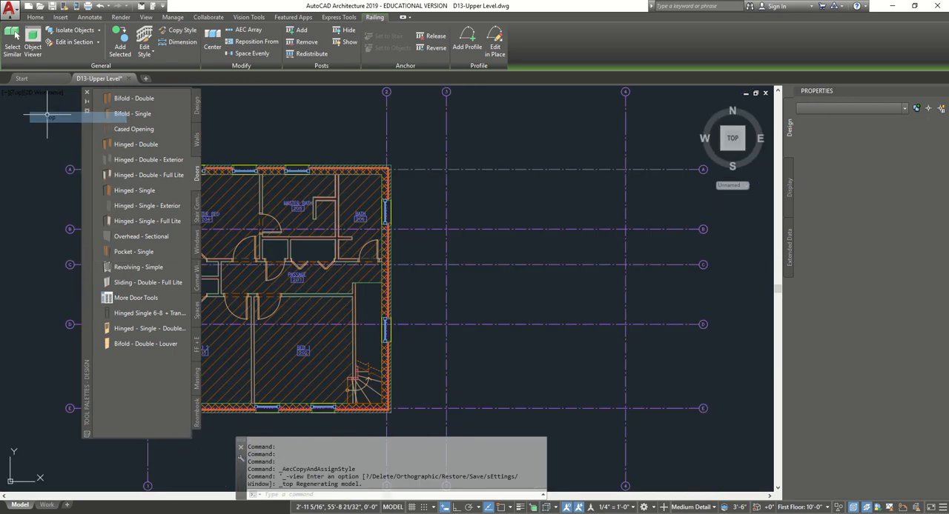
scroll(352, 412, "up", 4)
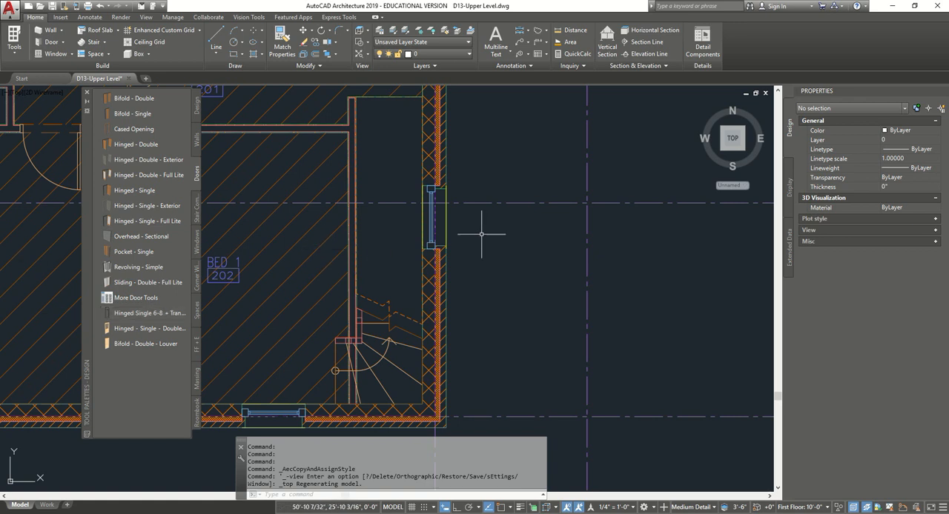
mouse_move(730, 168)
left_click(701, 106)
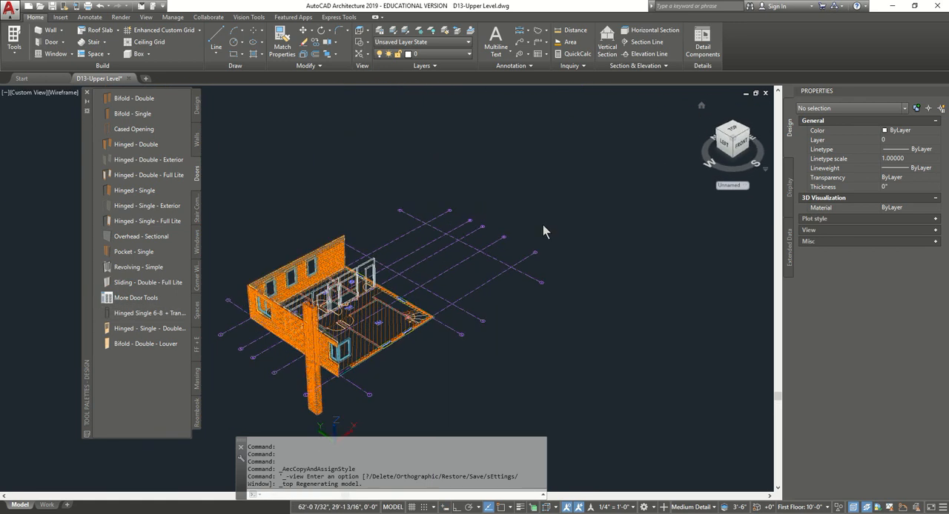
- Select the stair in the top plan view and have its plan display controlled by the Concrete (Upper Level) stair style, accepting the style override
left_click(734, 133)
scroll(319, 393, "up", 3)
middle_click_drag(330, 379, 400, 335)
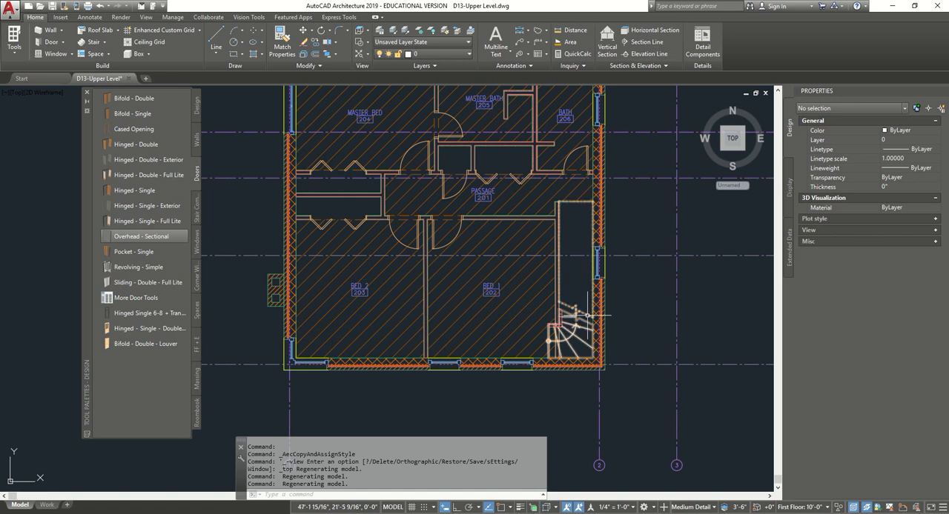
scroll(571, 346, "up", 2)
left_click(585, 356)
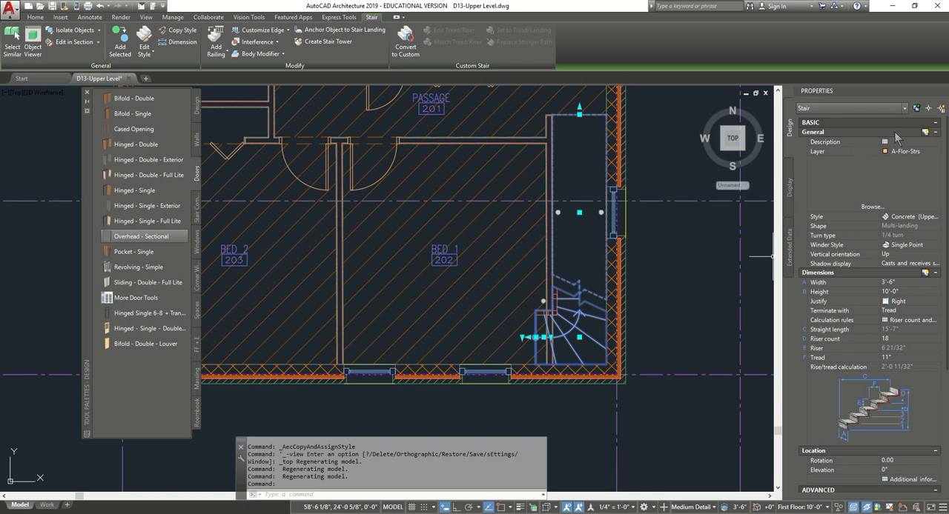
left_click(935, 123)
left_click(936, 133)
left_click(790, 190)
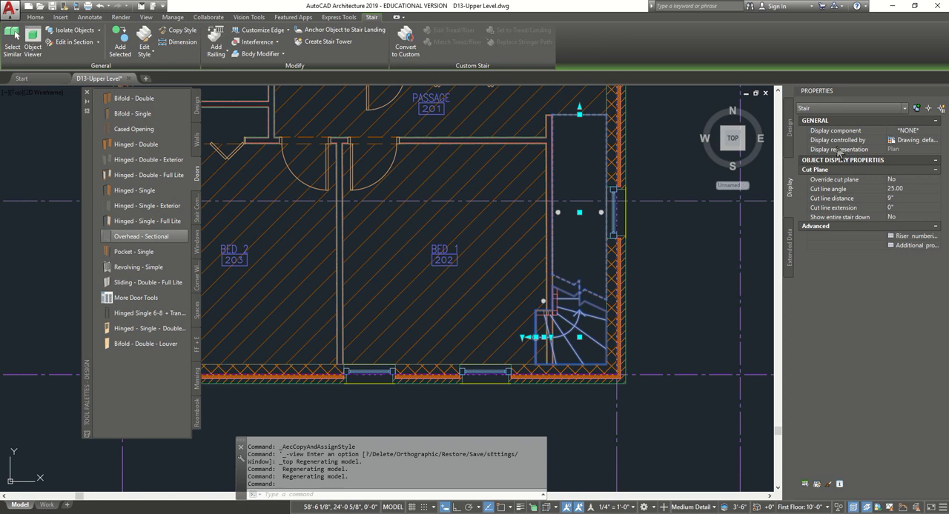
left_click(939, 143)
left_click(938, 141)
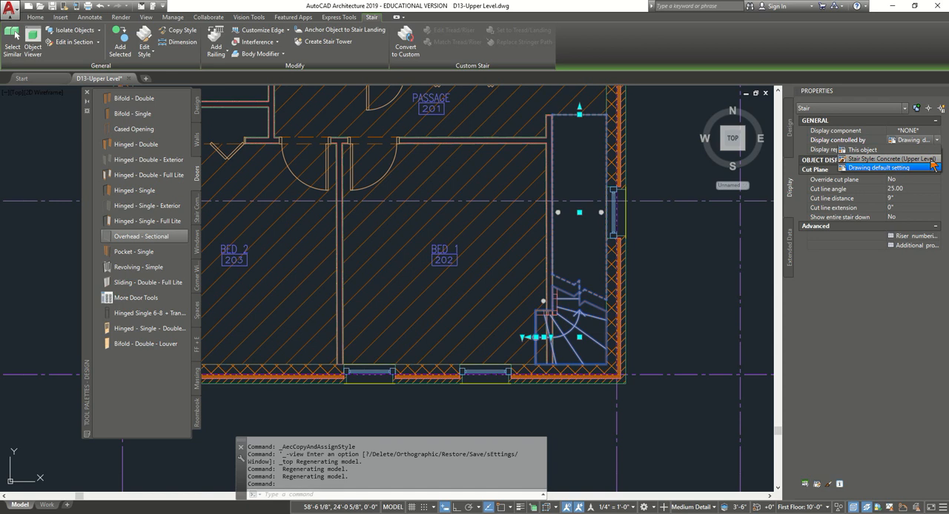
left_click(931, 160)
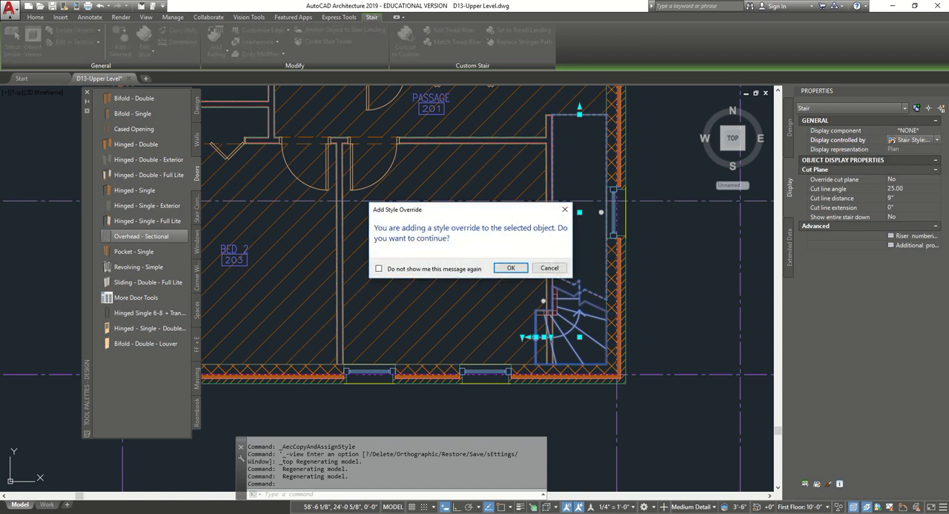
left_click(506, 269)
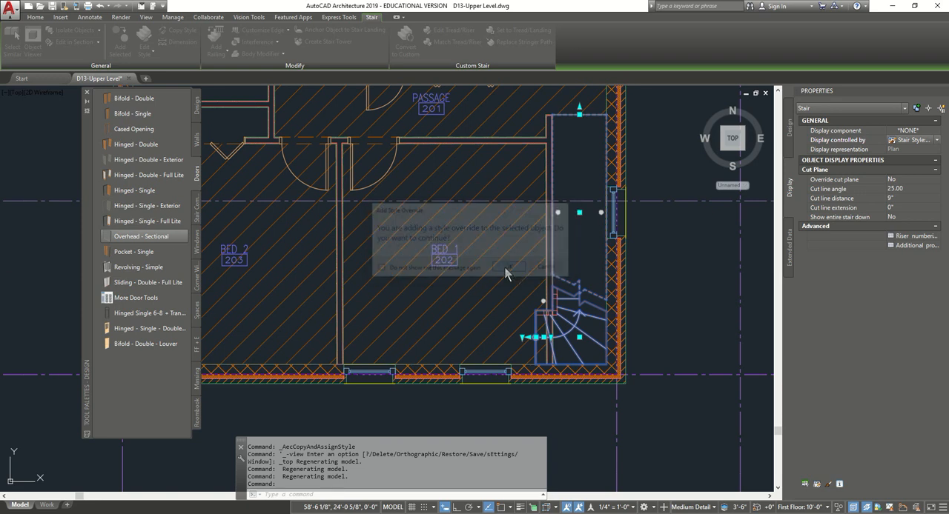
- Override the cut plane in the stair style's Plan display, set its height to 10'-0", and deselect the stair
double_click(906, 179)
left_click(903, 197)
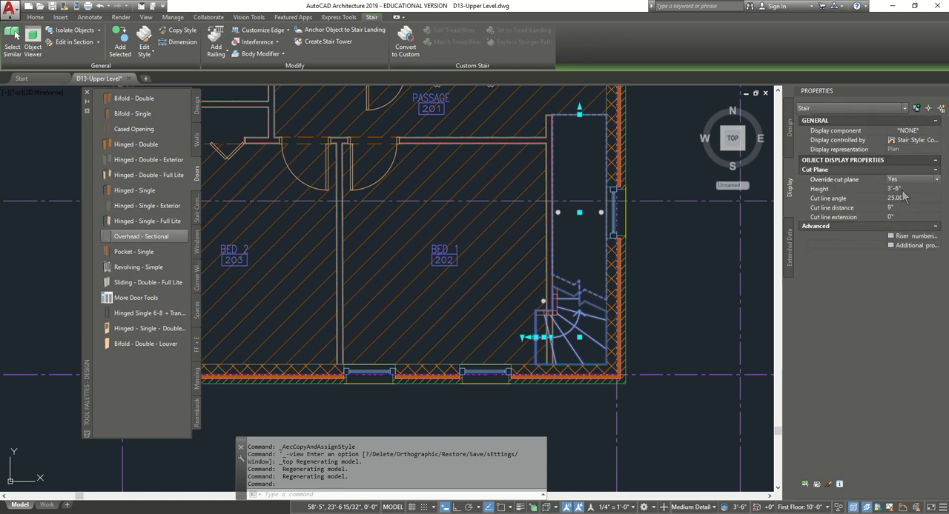
left_click(903, 189)
type("10")
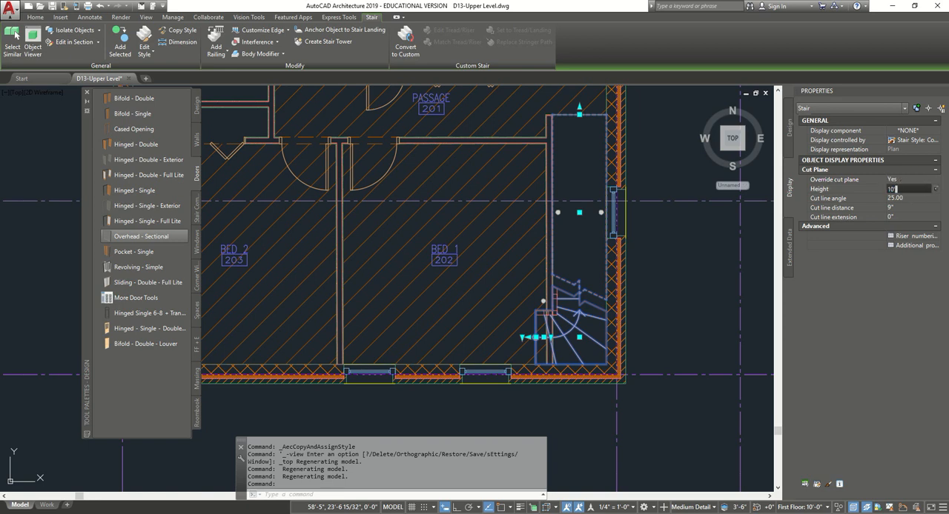
key("Tab")
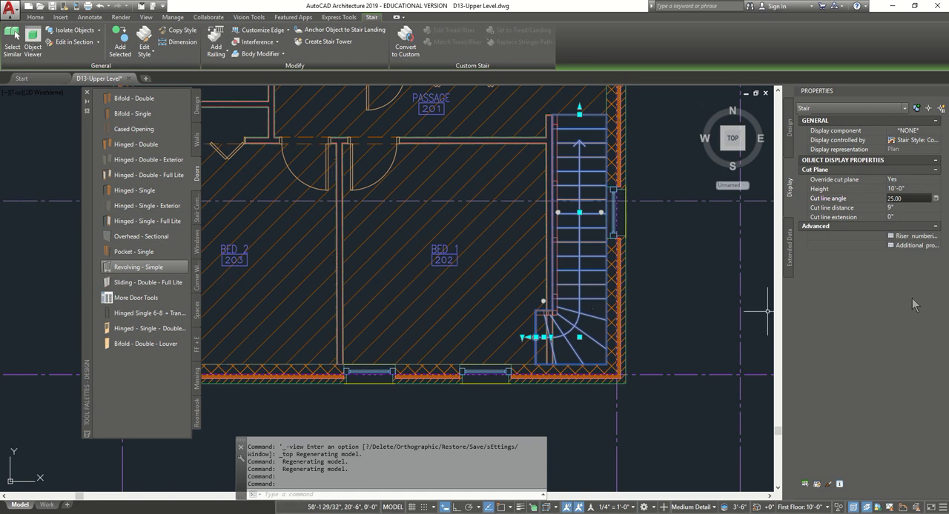
key("Escape")
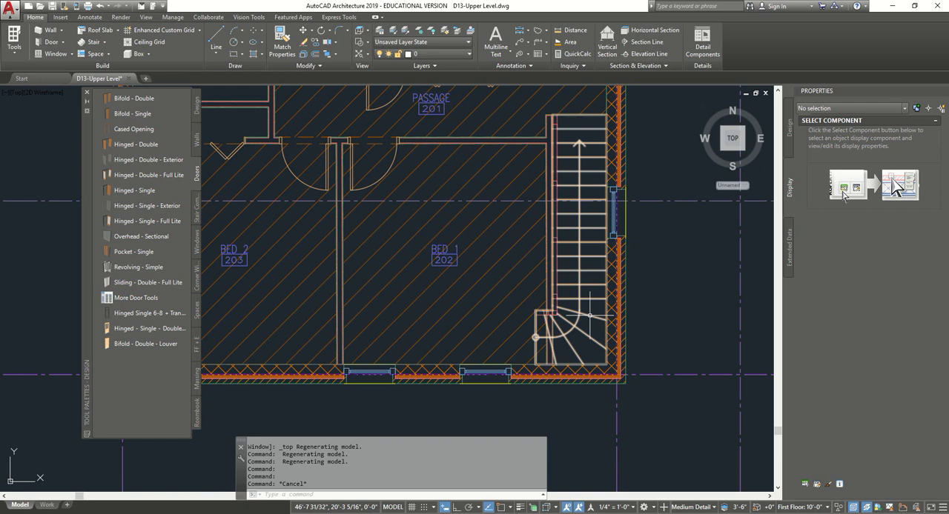
- Edit the stair's style so its Plan High Detail display overrides the configuration cut plane with a height of 10'-0"
left_click(582, 211)
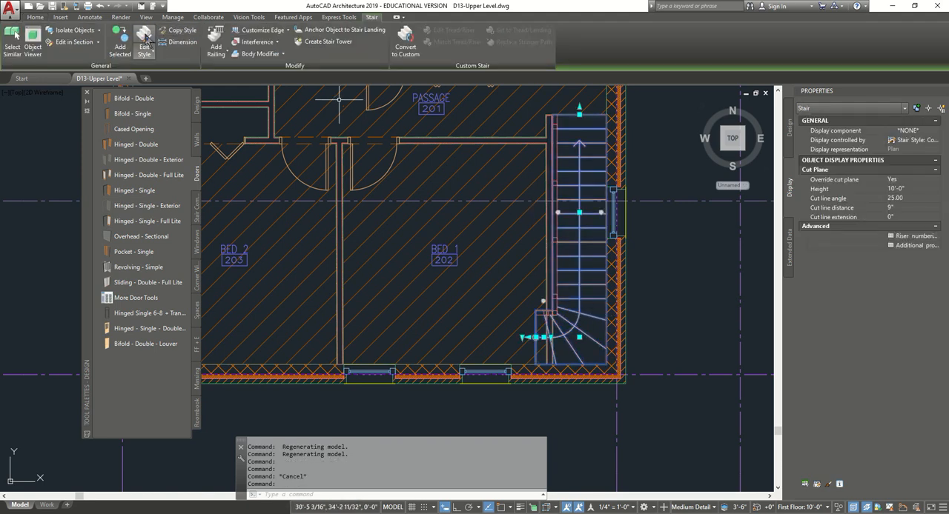
left_click(147, 40)
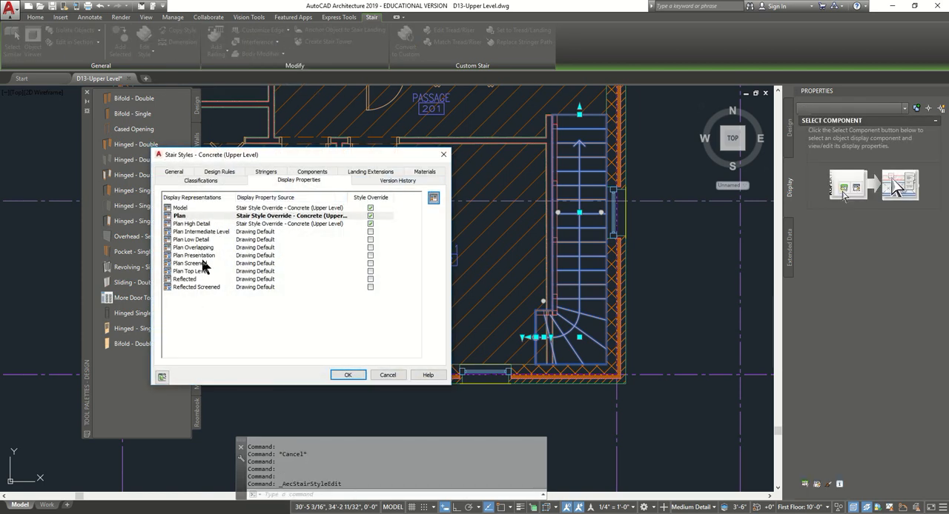
left_click(208, 225)
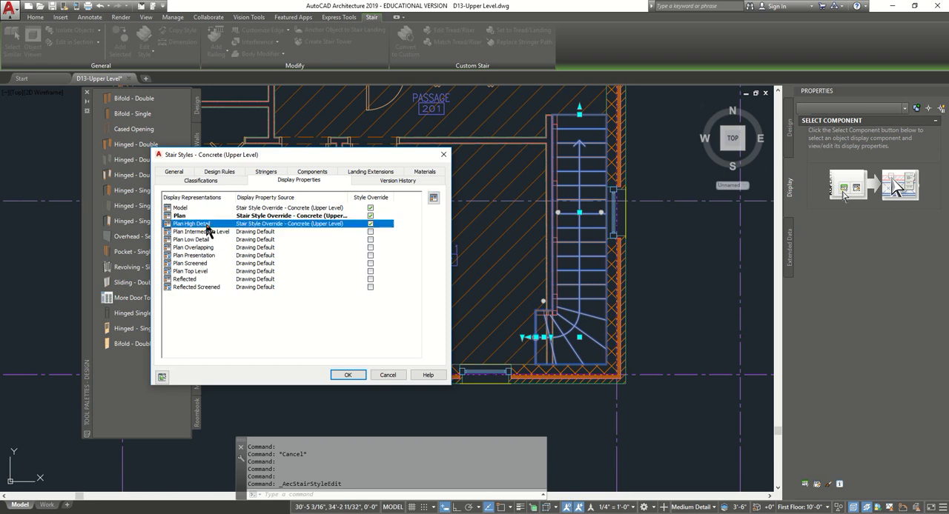
left_click(435, 198)
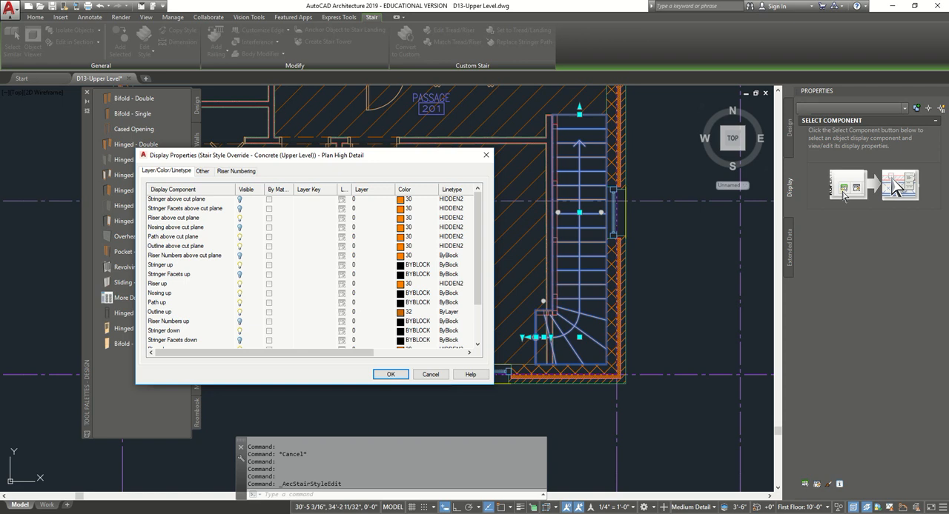
left_click(202, 171)
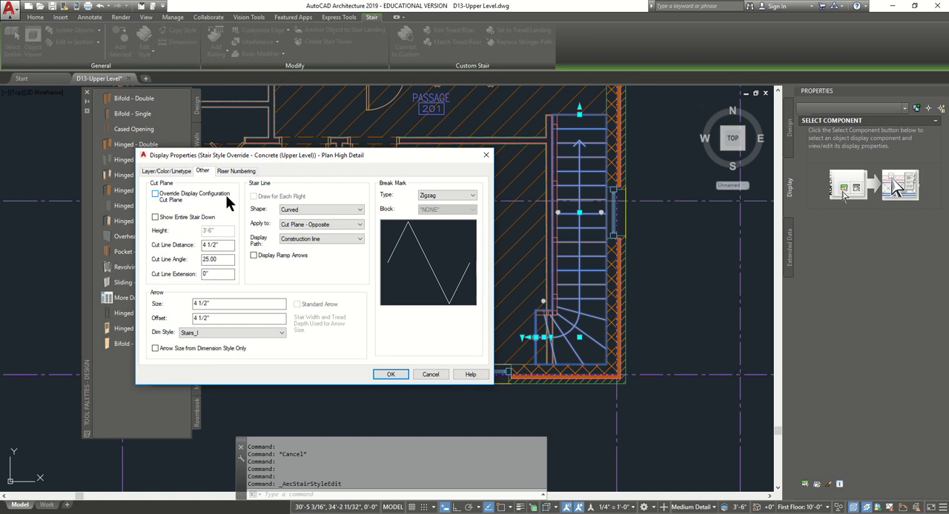
left_click(152, 194)
left_click_drag(225, 231, 177, 230)
type("10")
key("Tab")
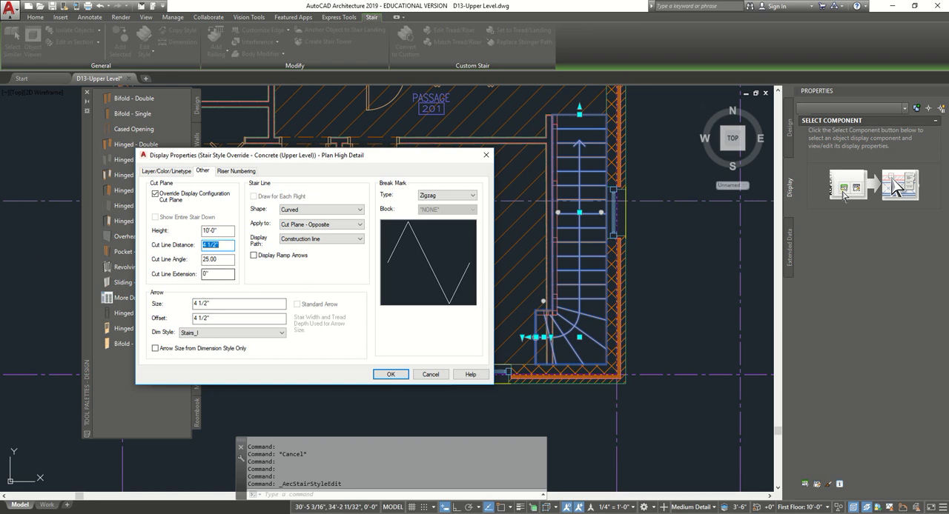
left_click(388, 375)
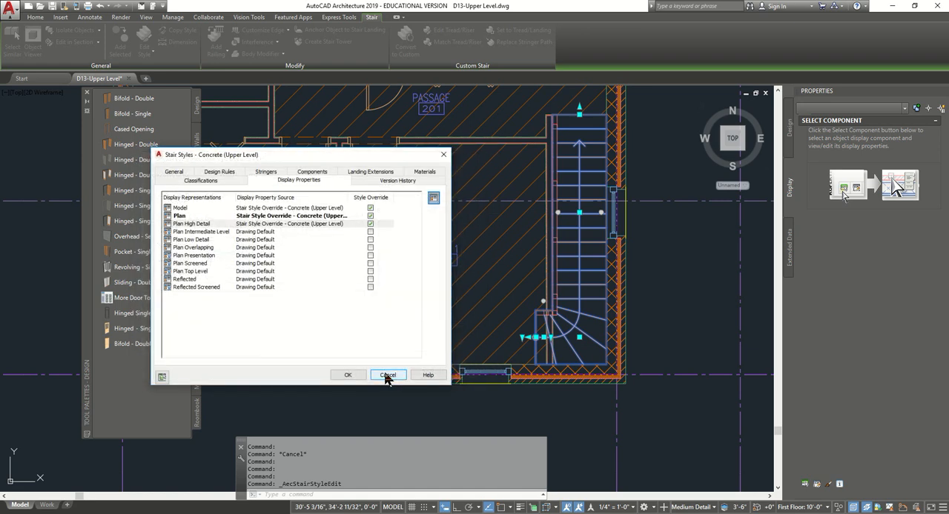
- Add a Plan Low Detail override to the stair style with its own cut plane height of 10'-0", and accept the style changes
left_click(209, 240)
left_click(370, 240)
left_click(155, 193)
type("10")
key("Tab")
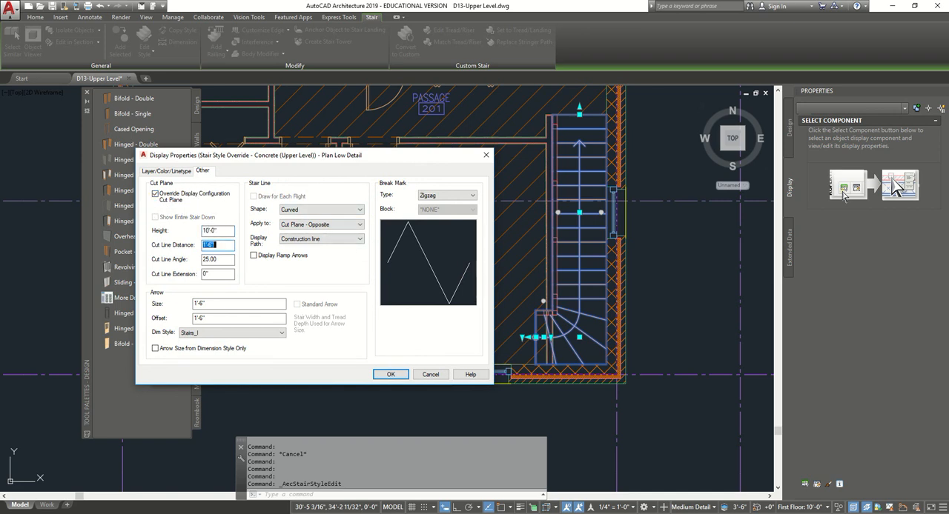
left_click(388, 374)
left_click(348, 375)
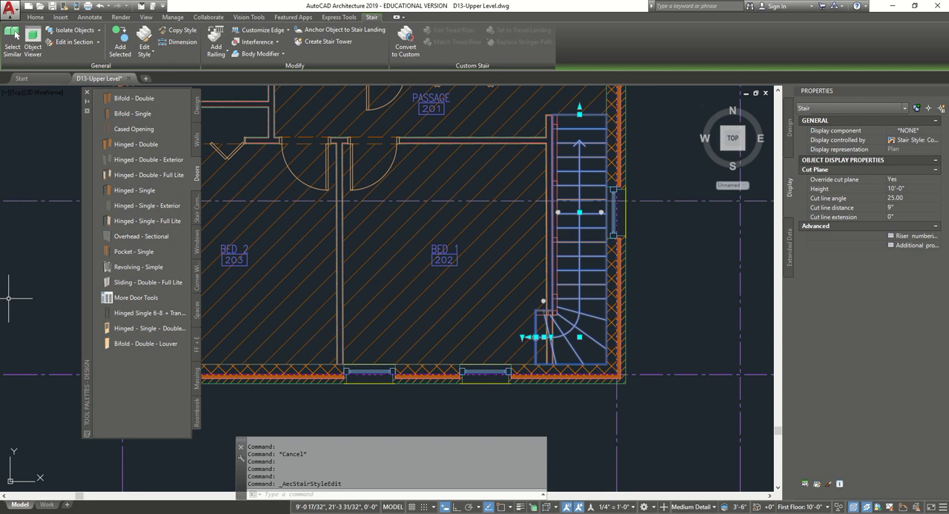
- Compare the plan in the High Detail and Low Detail display configurations, and return to Medium Detail
left_click(693, 507)
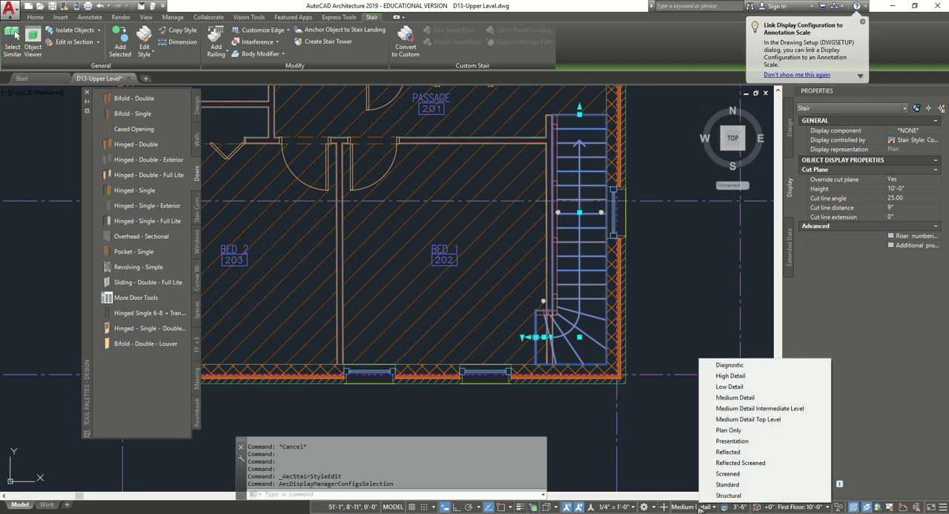
left_click(746, 377)
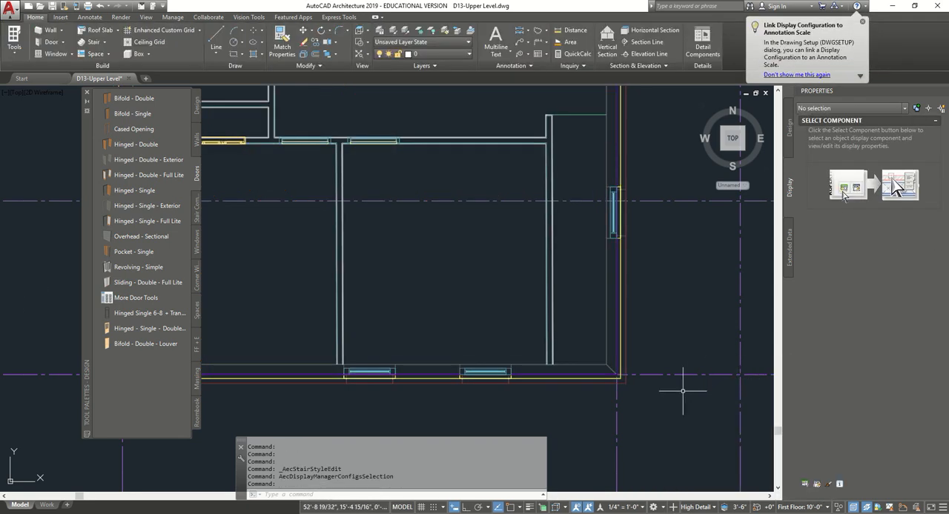
scroll(654, 405, "down", 4)
left_click(695, 507)
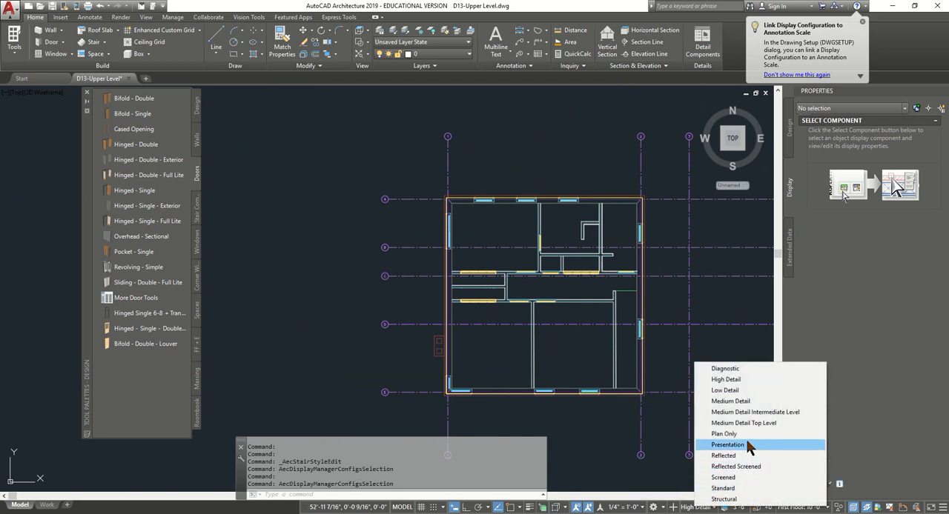
left_click(730, 390)
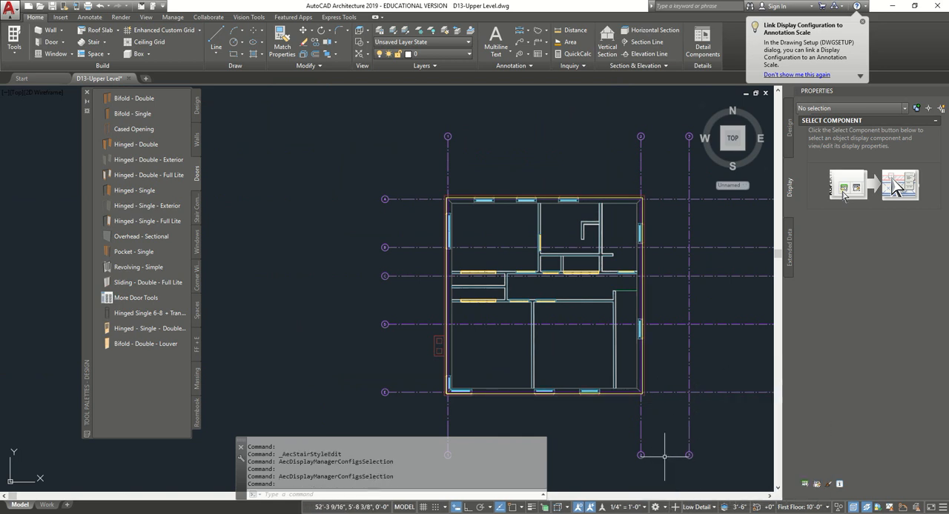
left_click(695, 507)
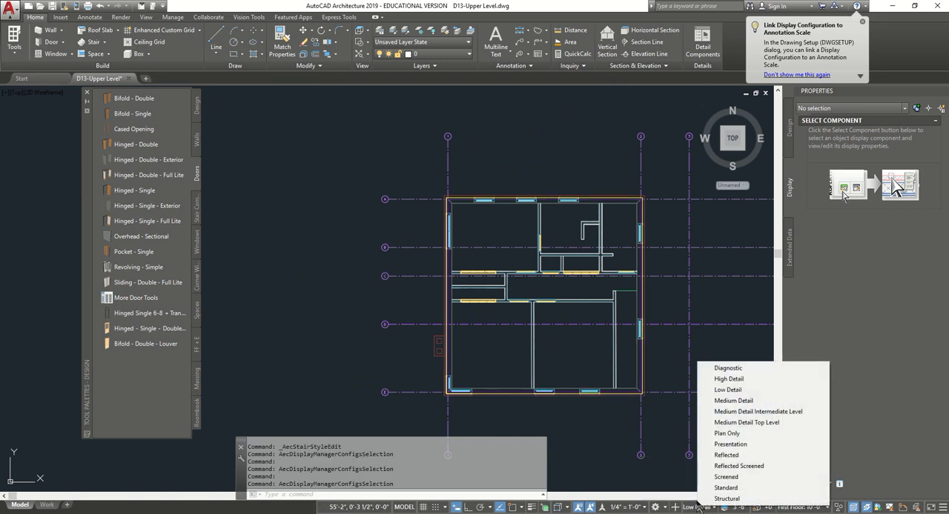
left_click(744, 376)
left_click(695, 507)
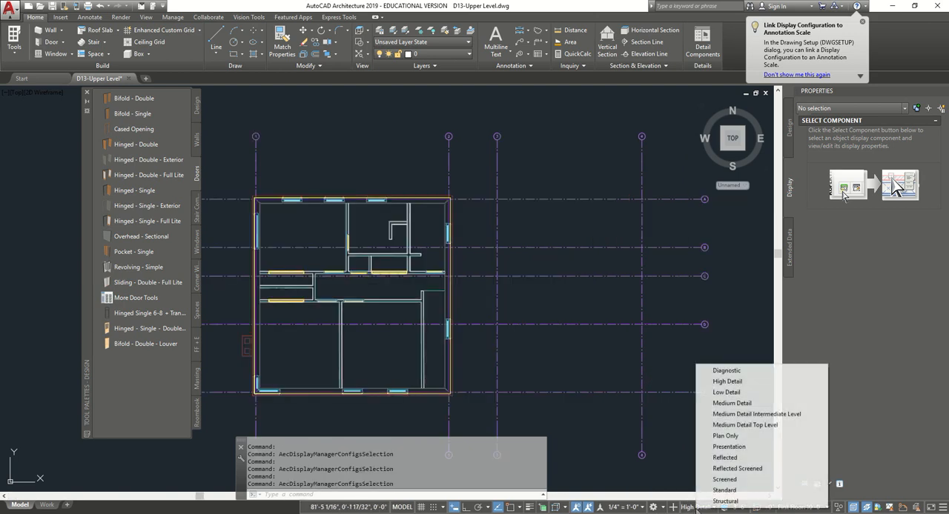
left_click(739, 404)
key("Escape")
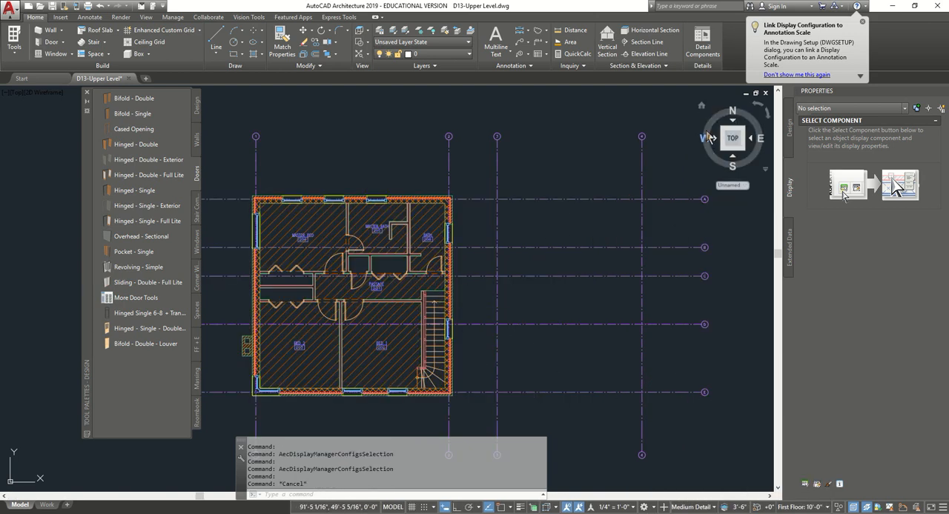
- Check the upper level in the 3D home view, return to the top plan view and save the drawing
left_click(702, 106)
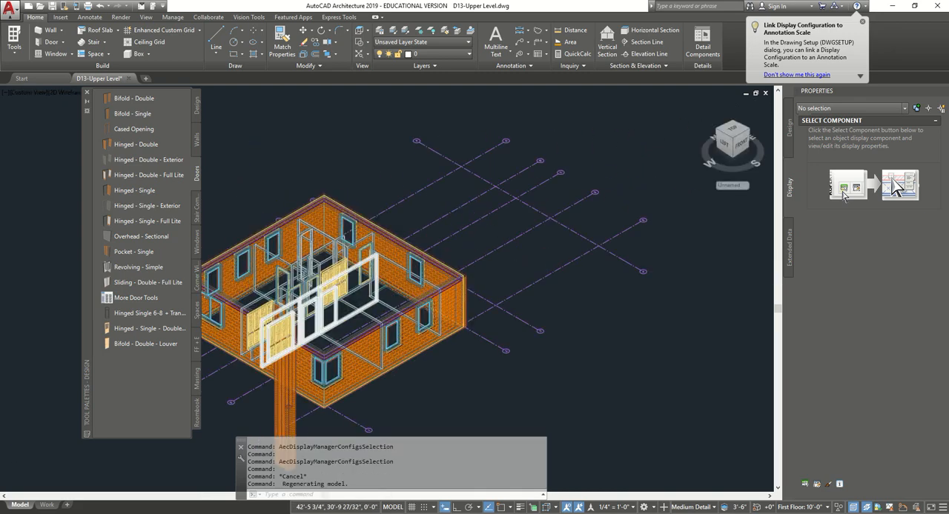
scroll(563, 252, "down", 3)
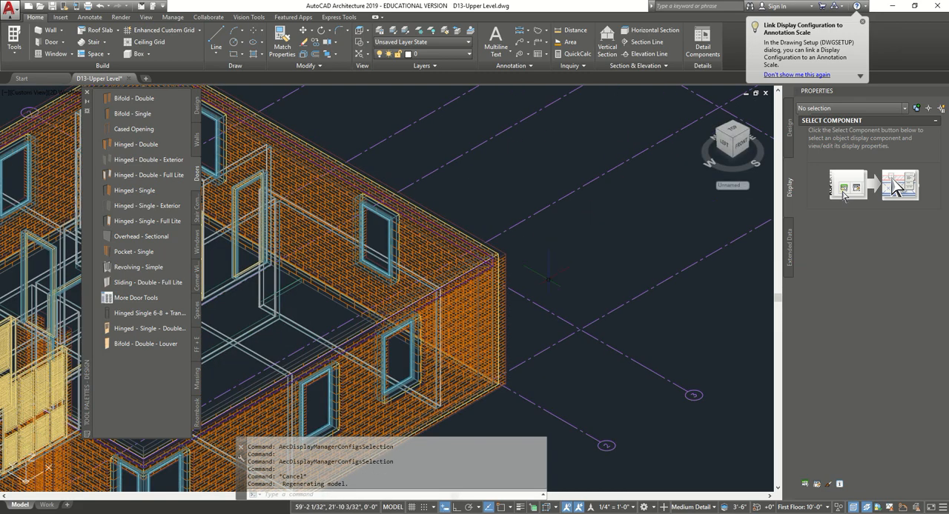
left_click(731, 137)
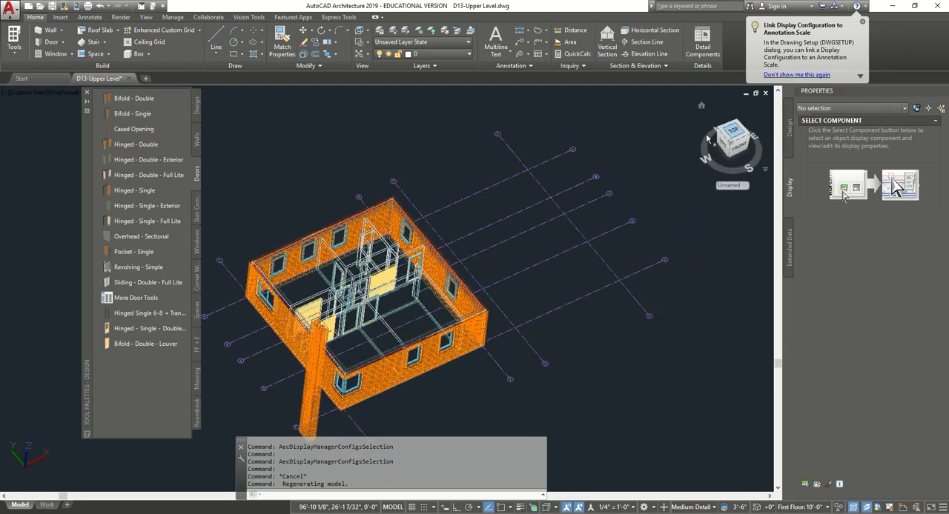
scroll(252, 300, "up", 4)
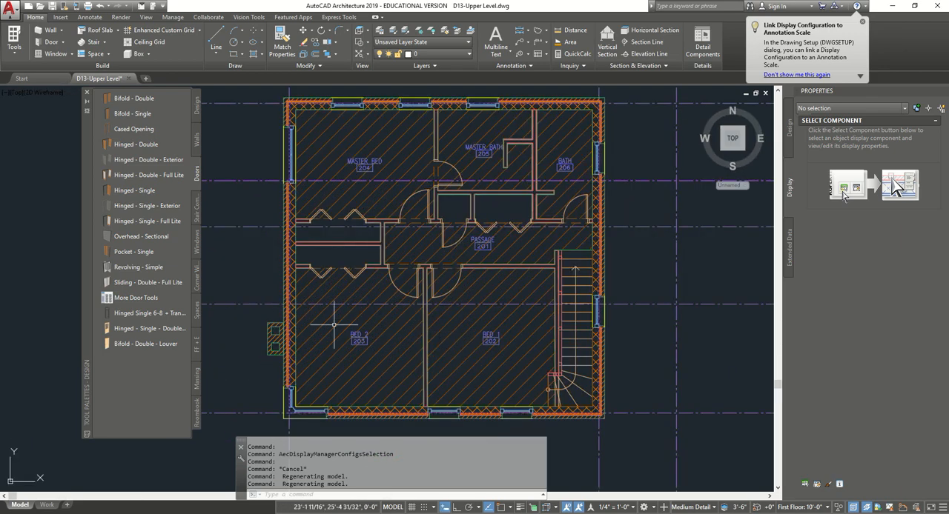
left_click(52, 8)
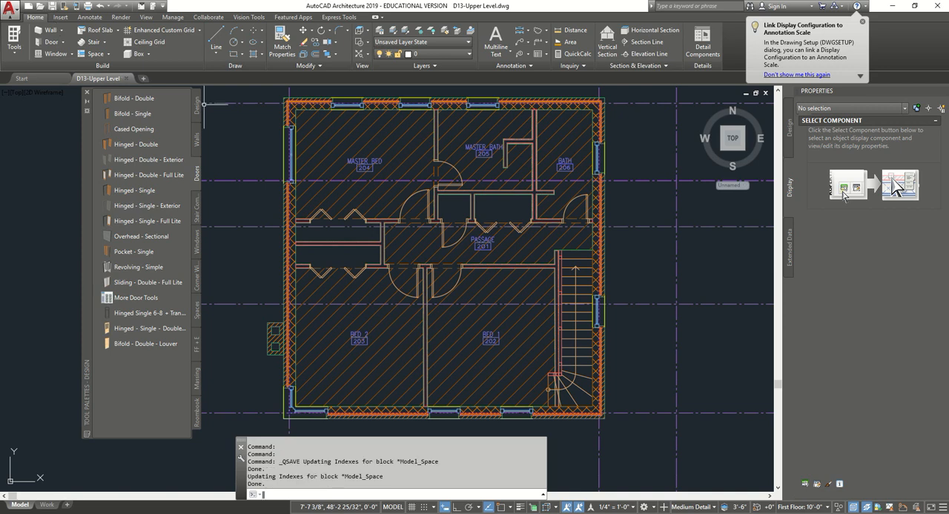